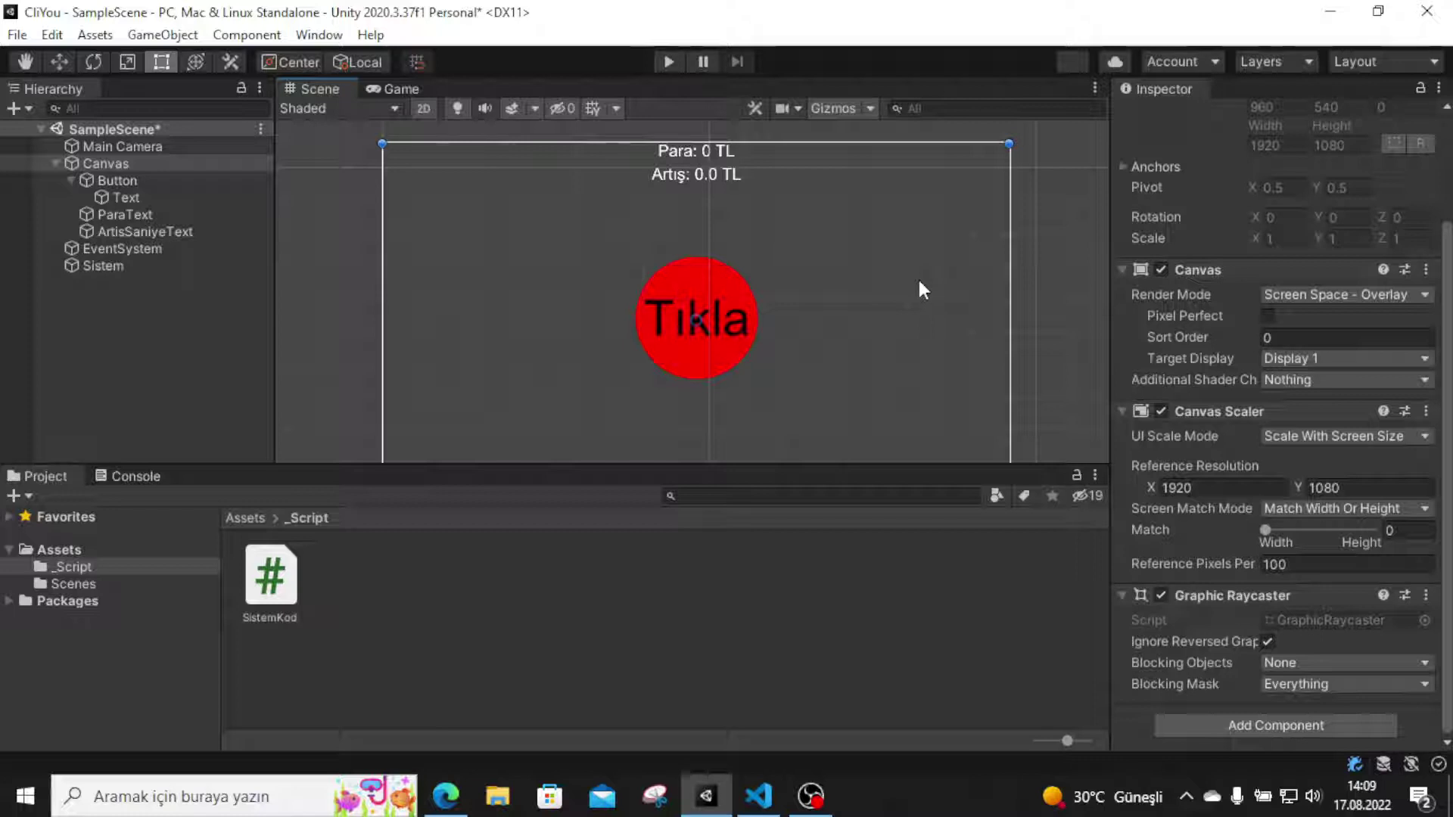
- Bring SistemKod.cs to the front in Visual Studio Code from the Windows taskbar
click(765, 798)
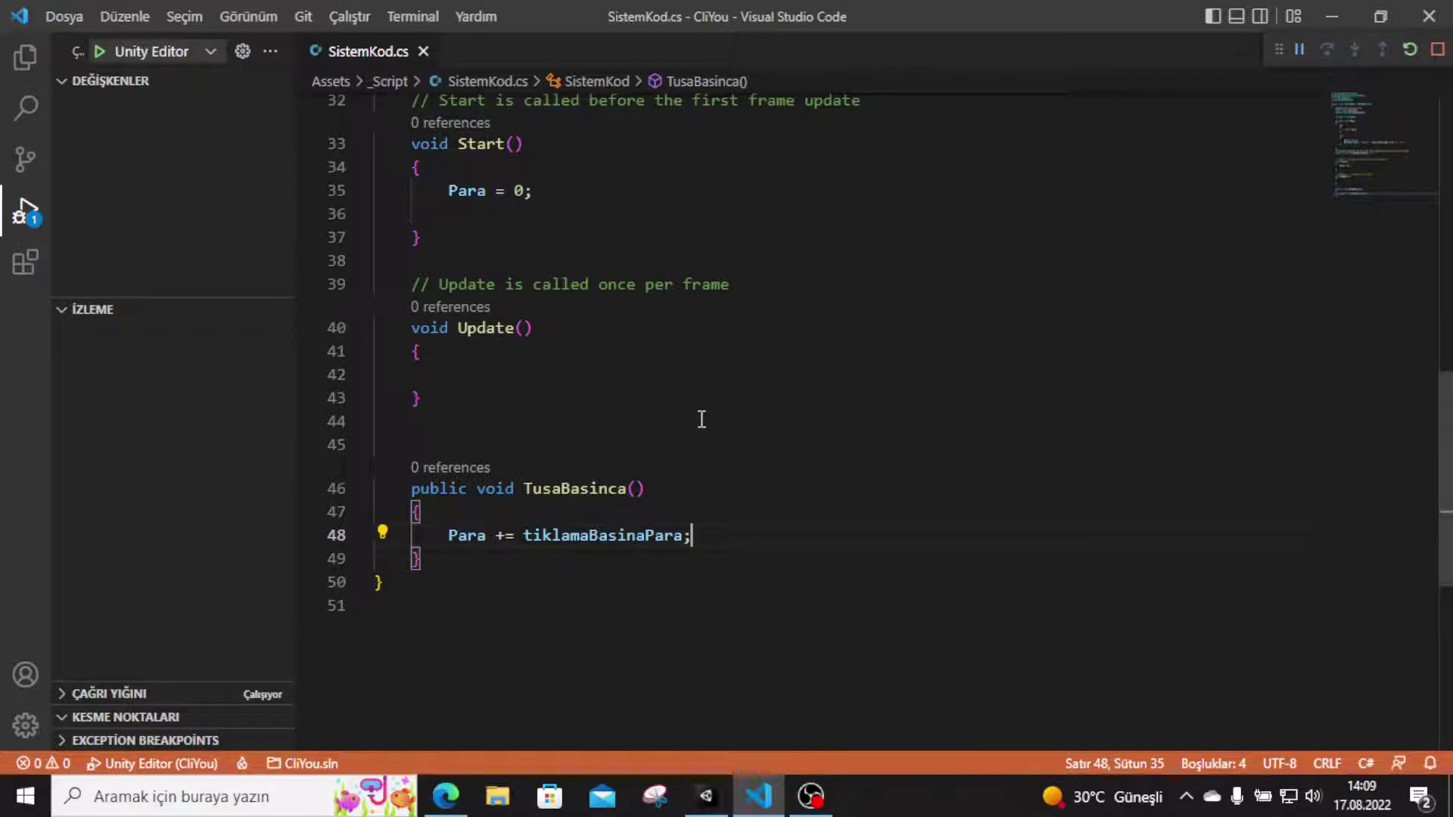
- Declare 'public float saniyeBasinaPara;' on a new line below tiklamaBasinaPara
scroll(681, 418, up, 3)
scroll(672, 422, up, 3)
click(779, 458)
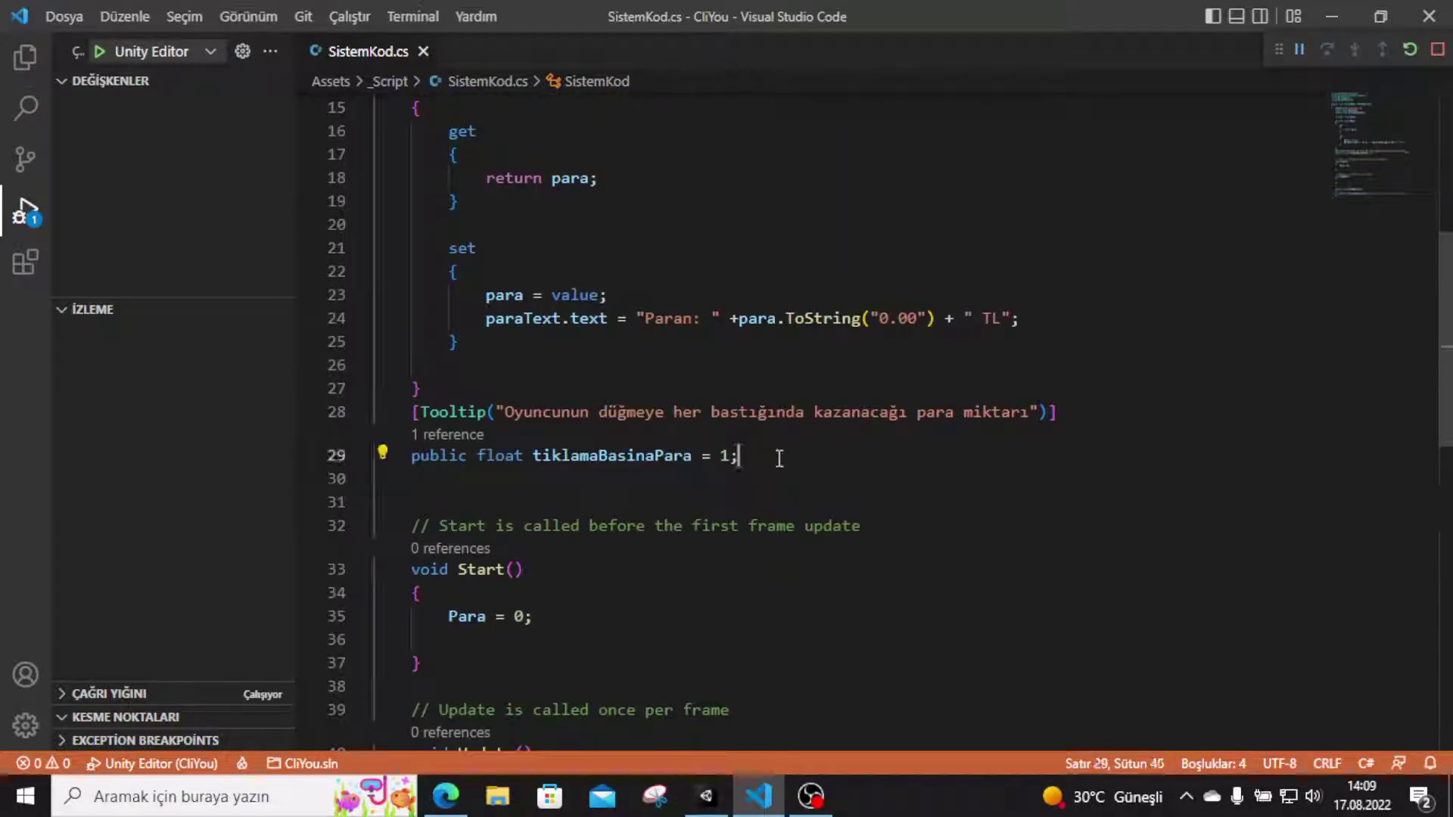
key(Return)
text(pu)
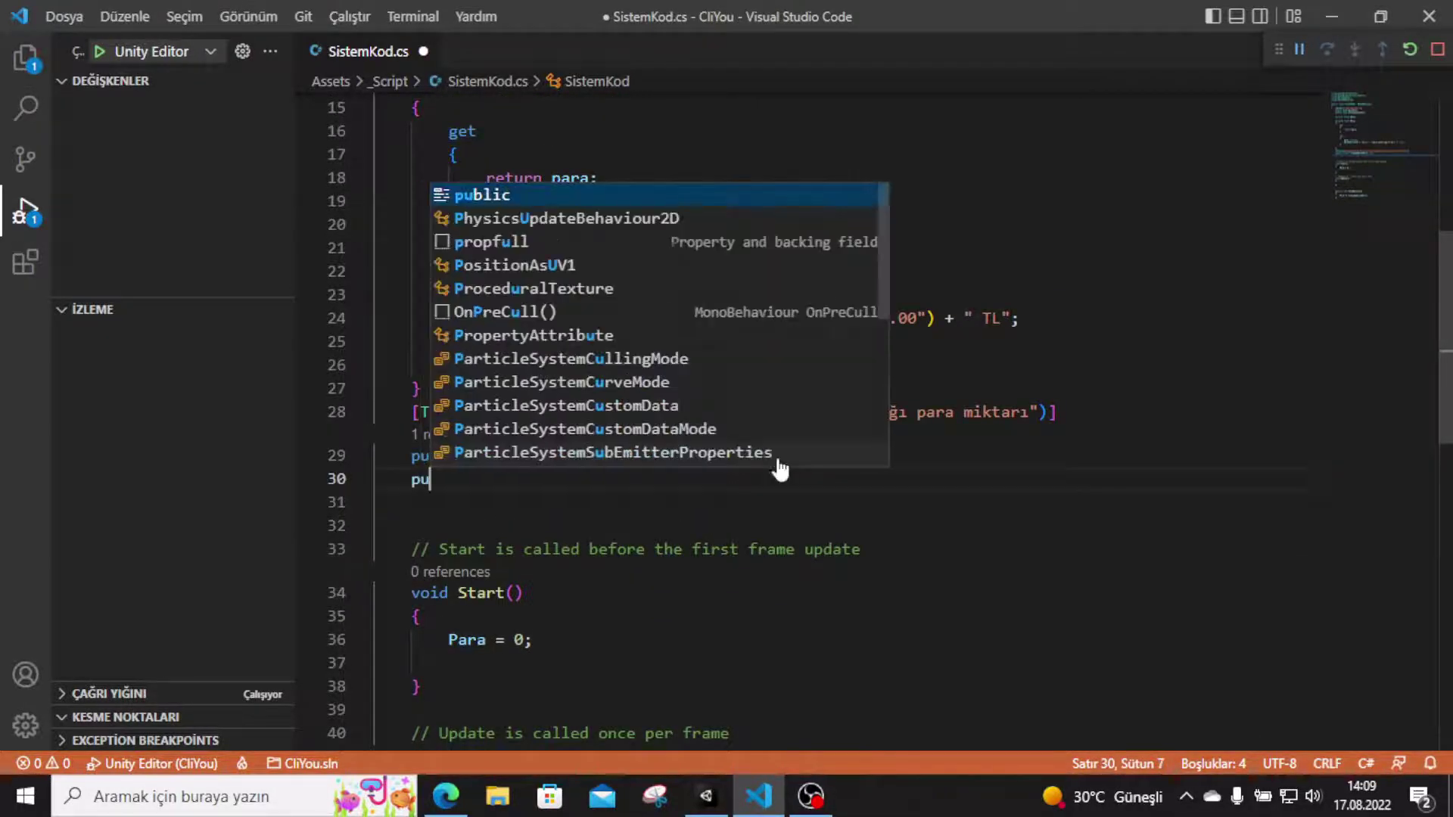
text(blic fl)
key(Tab)
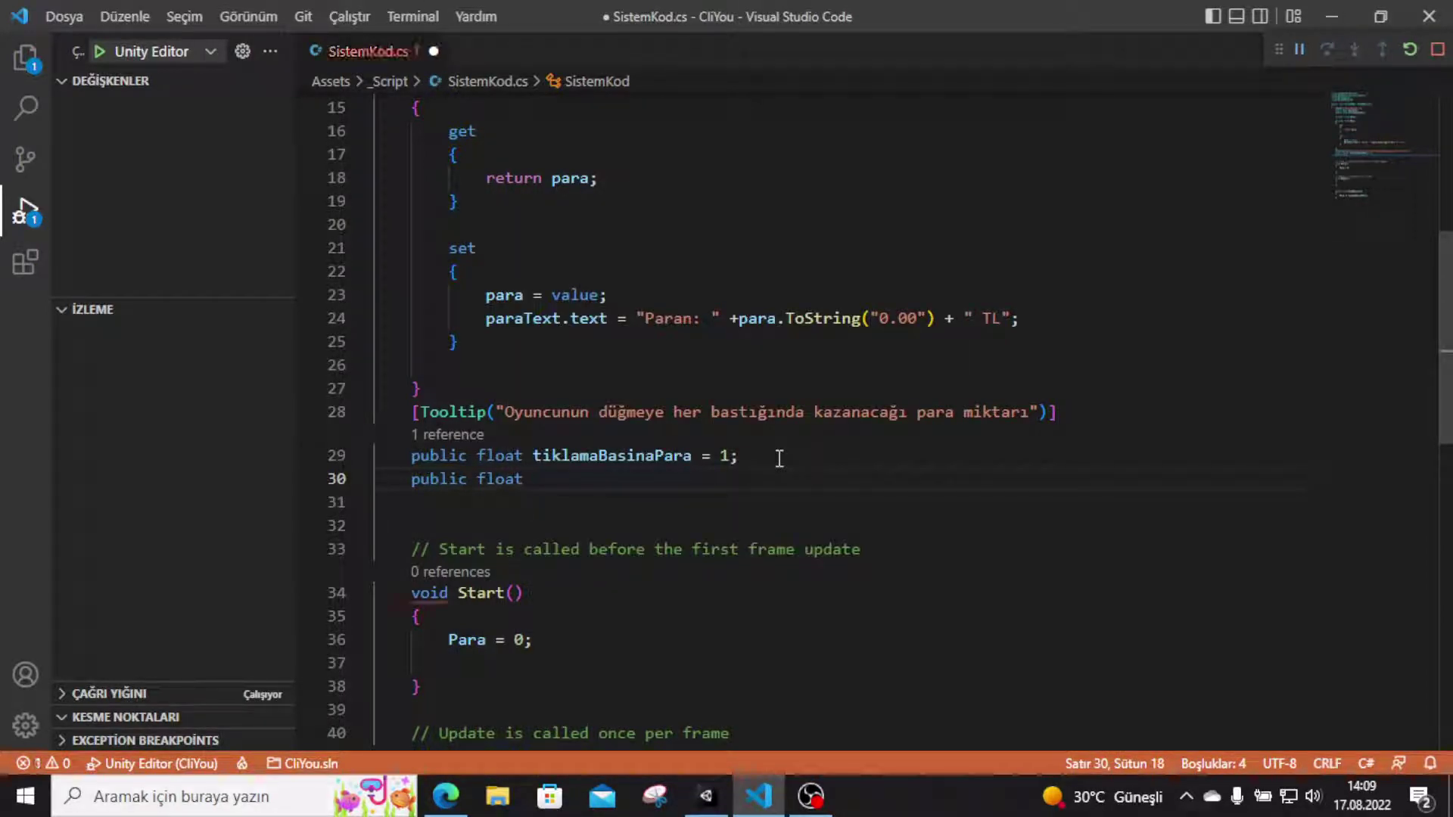
text(Sani)
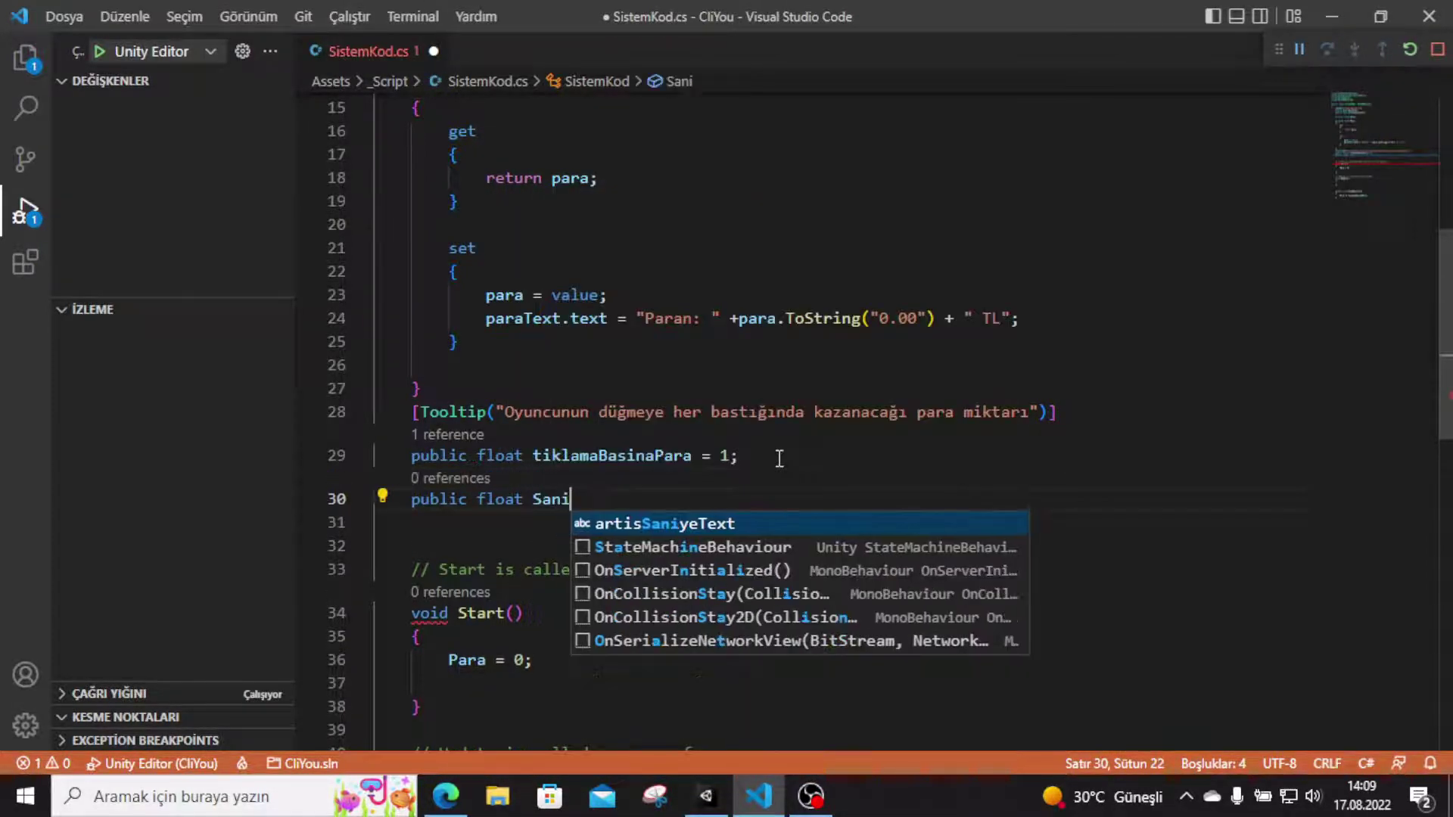
text(ye)
key(BackSpace)
key(BackSpace)
key(BackSpace)
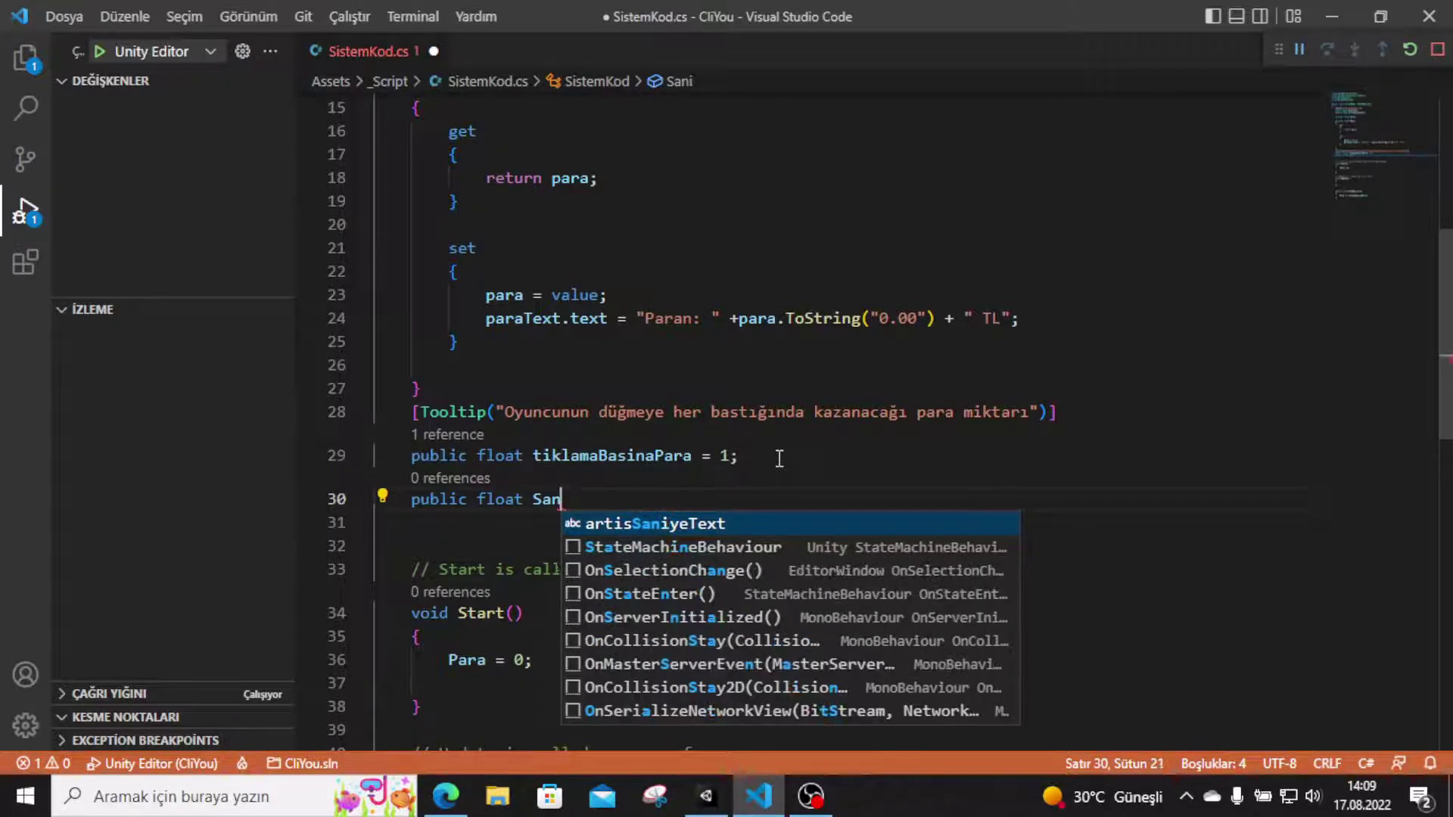
text(iye)
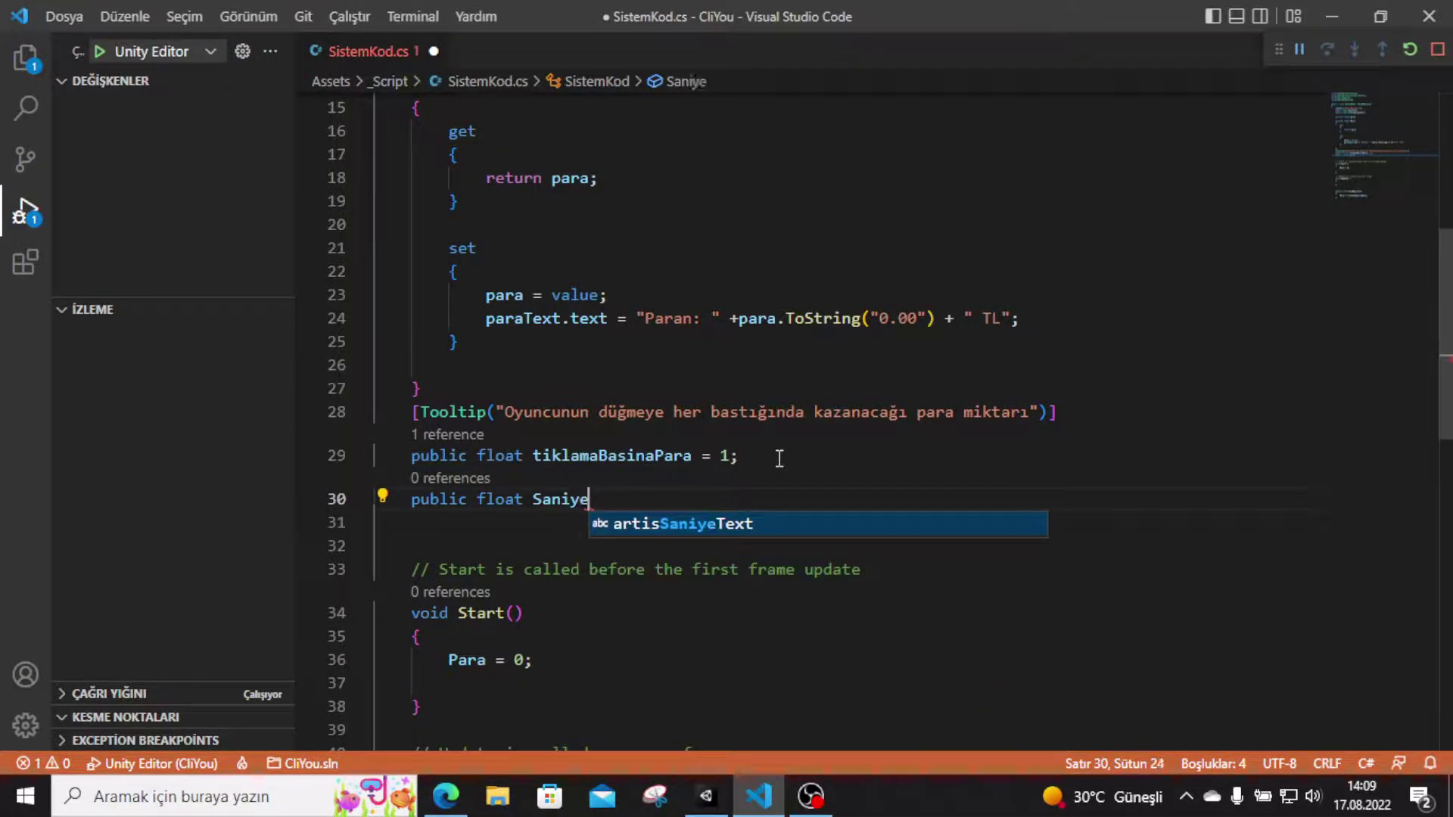
text(B)
key(BackSpace)
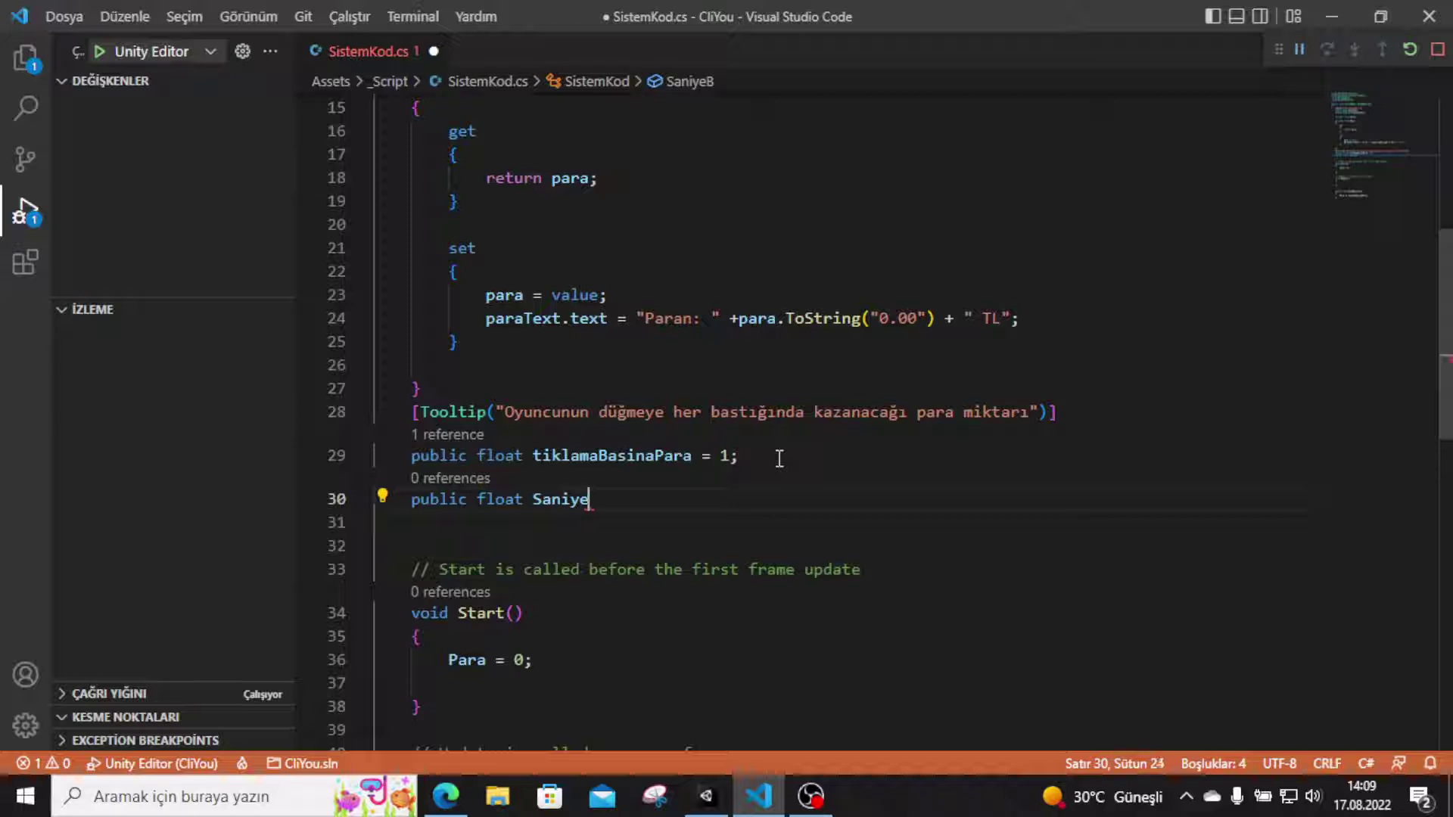
key(BackSpace)
key(BackSpace)
key(BackSpace)
key(BackSpace)
key(BackSpace)
text(sani)
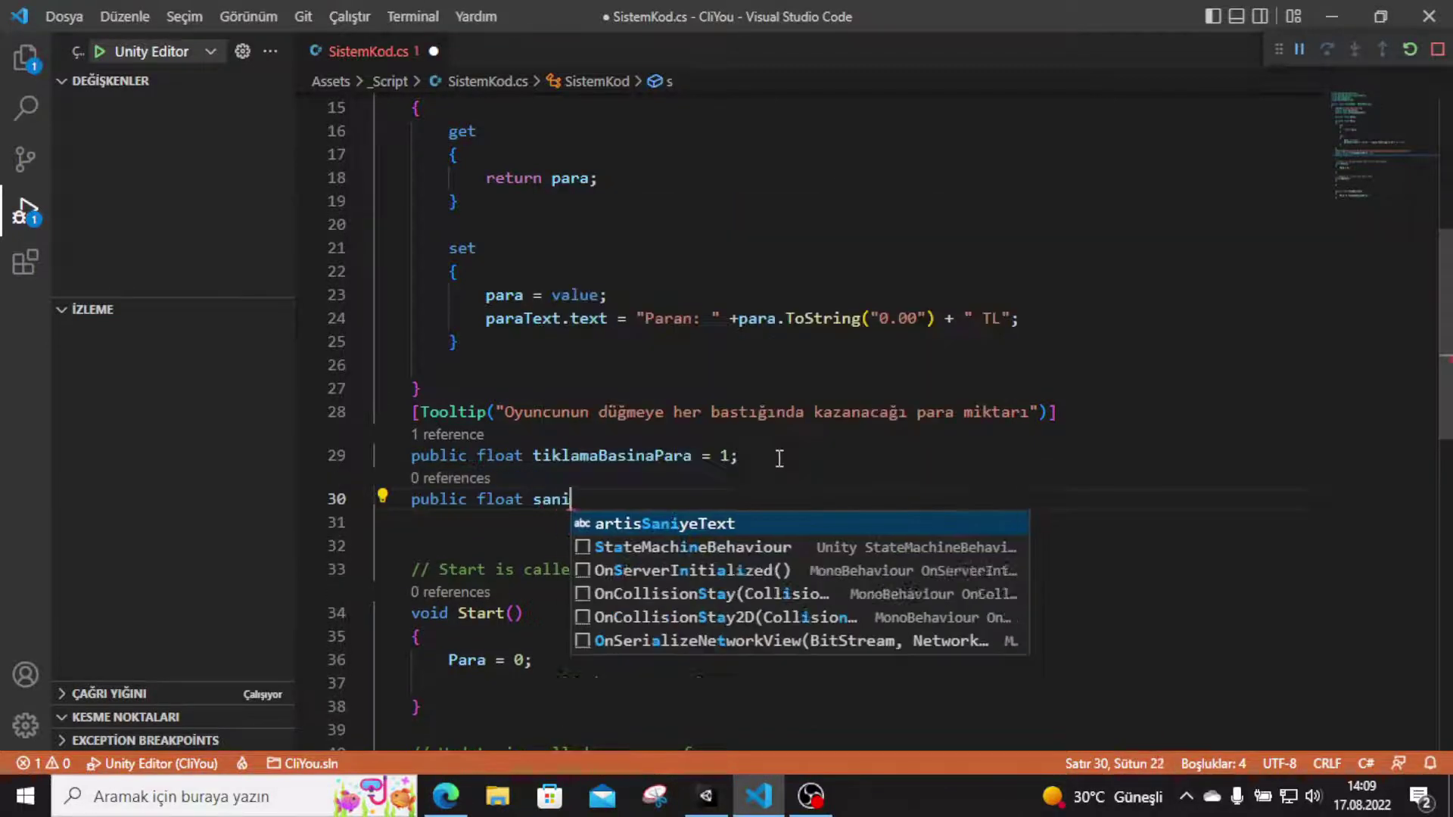
text(yeBasin)
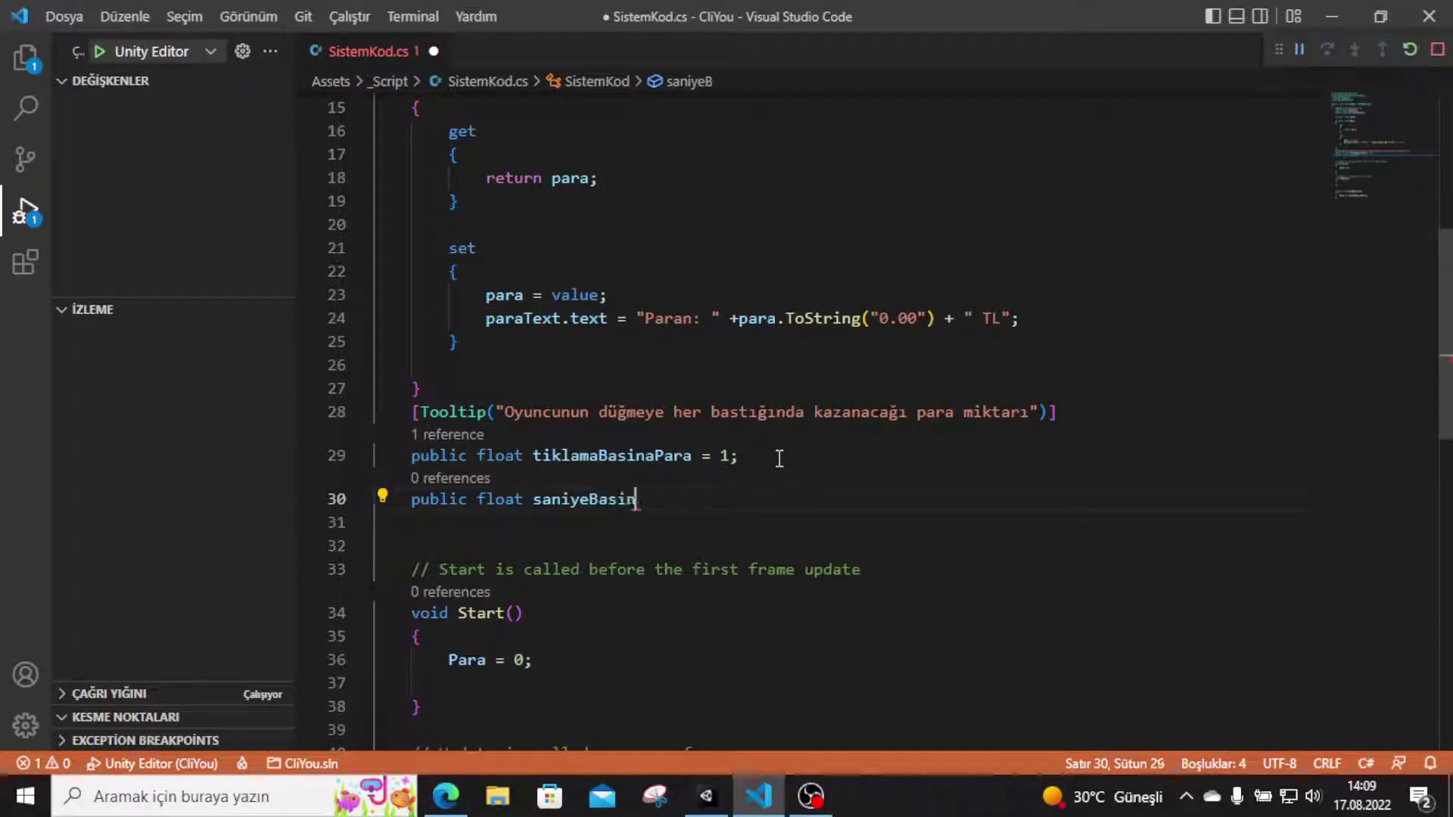
text(a)
text(Para;)
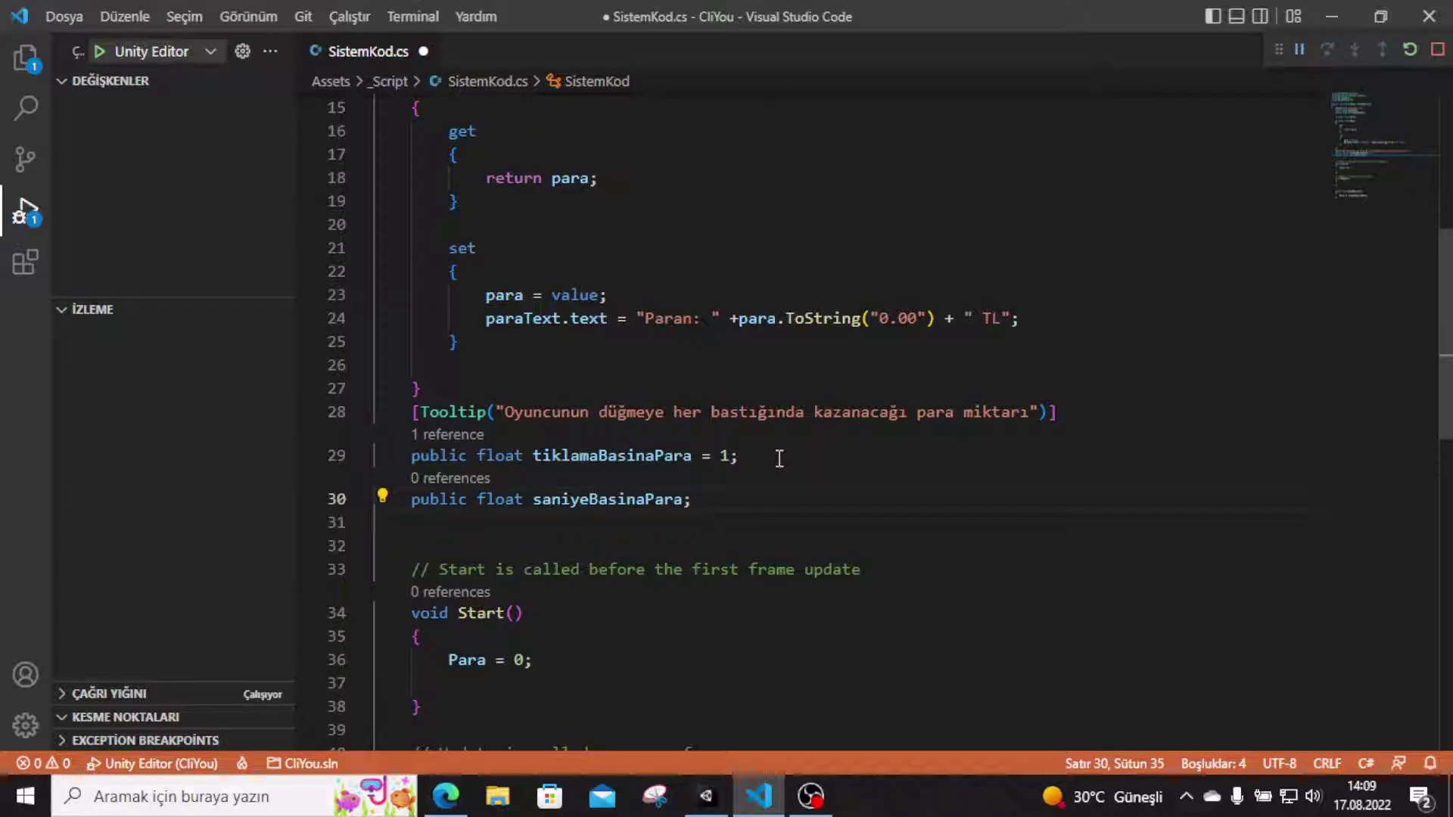
scroll(600, 383, up, 2)
scroll(551, 334, up, 2)
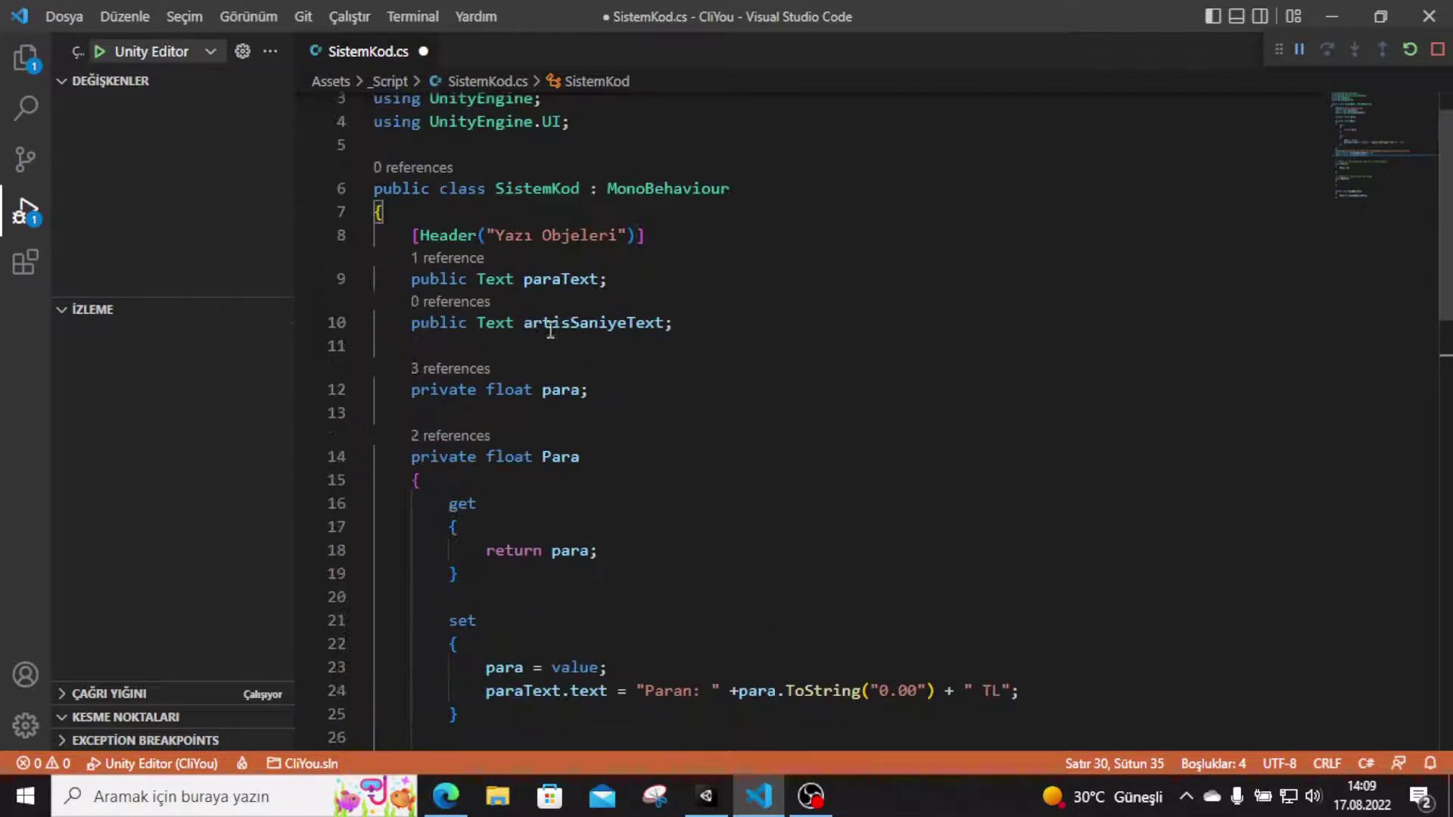
scroll(593, 360, down, 1)
scroll(598, 379, down, 1)
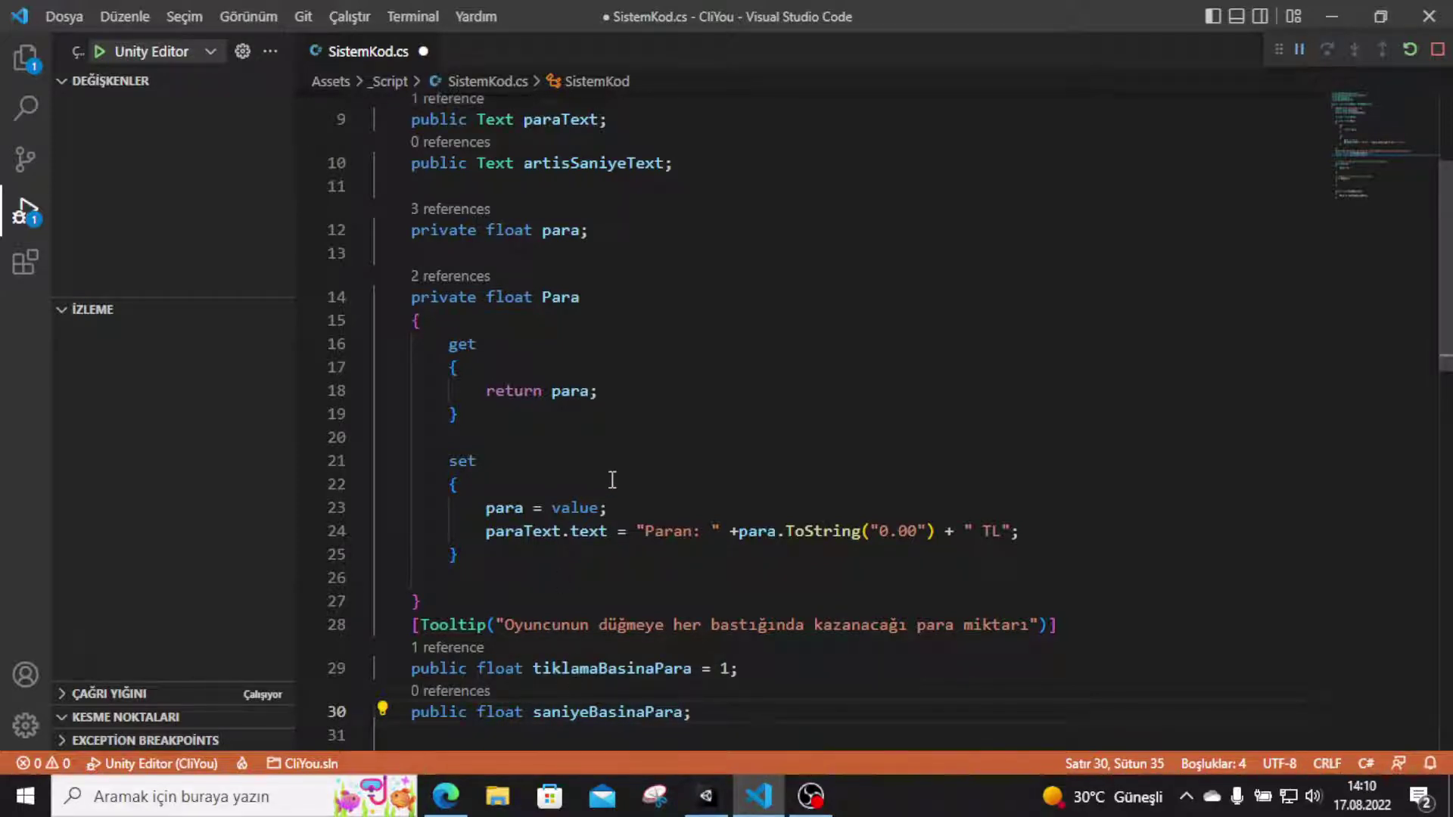
scroll(636, 525, down, 1)
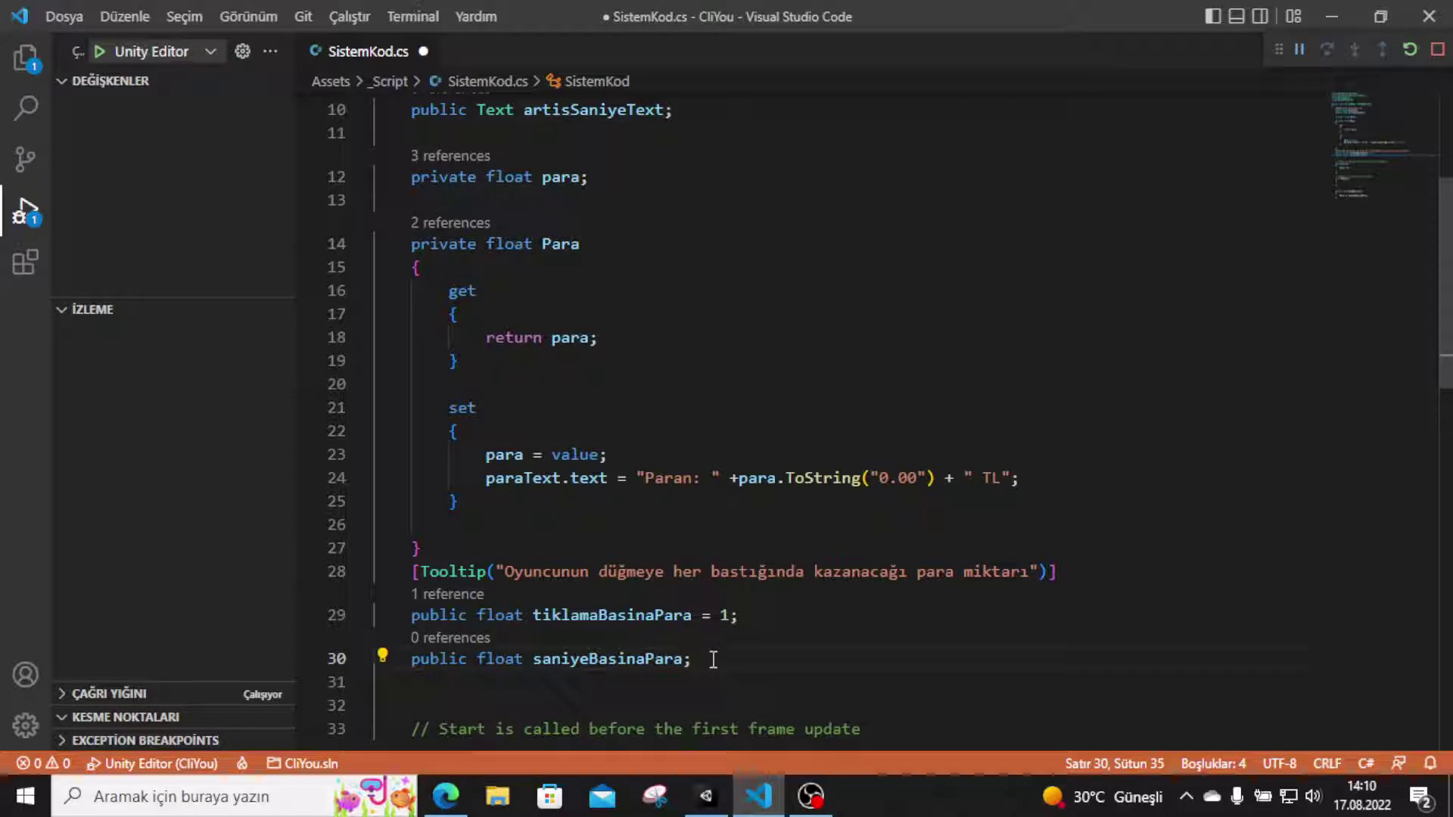
scroll(711, 592, down, 2)
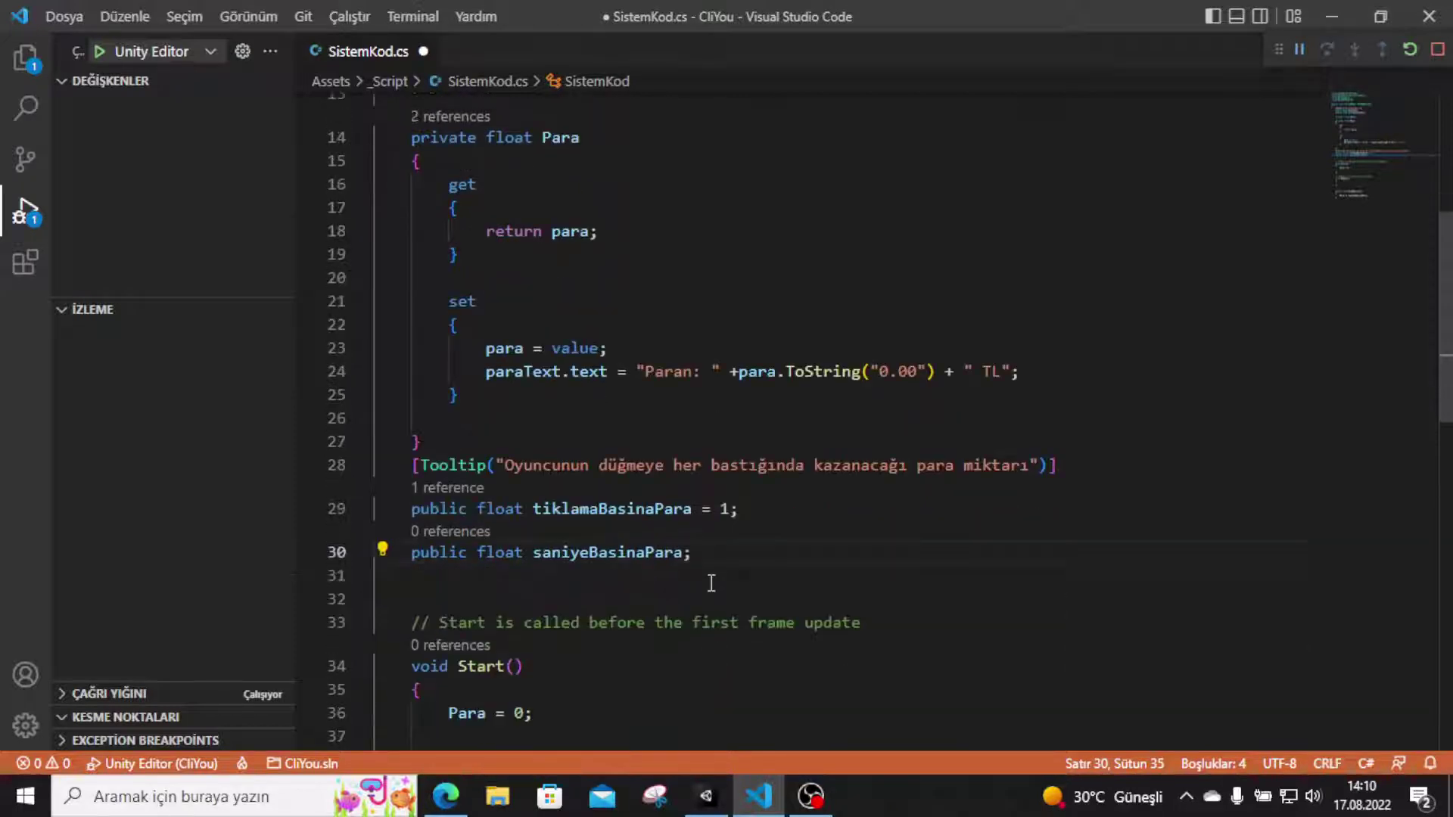
- Start a 'private float SaniyeBasinaPara' property with braces below the saniyeBasinaPara field
key(Return)
key(Return)
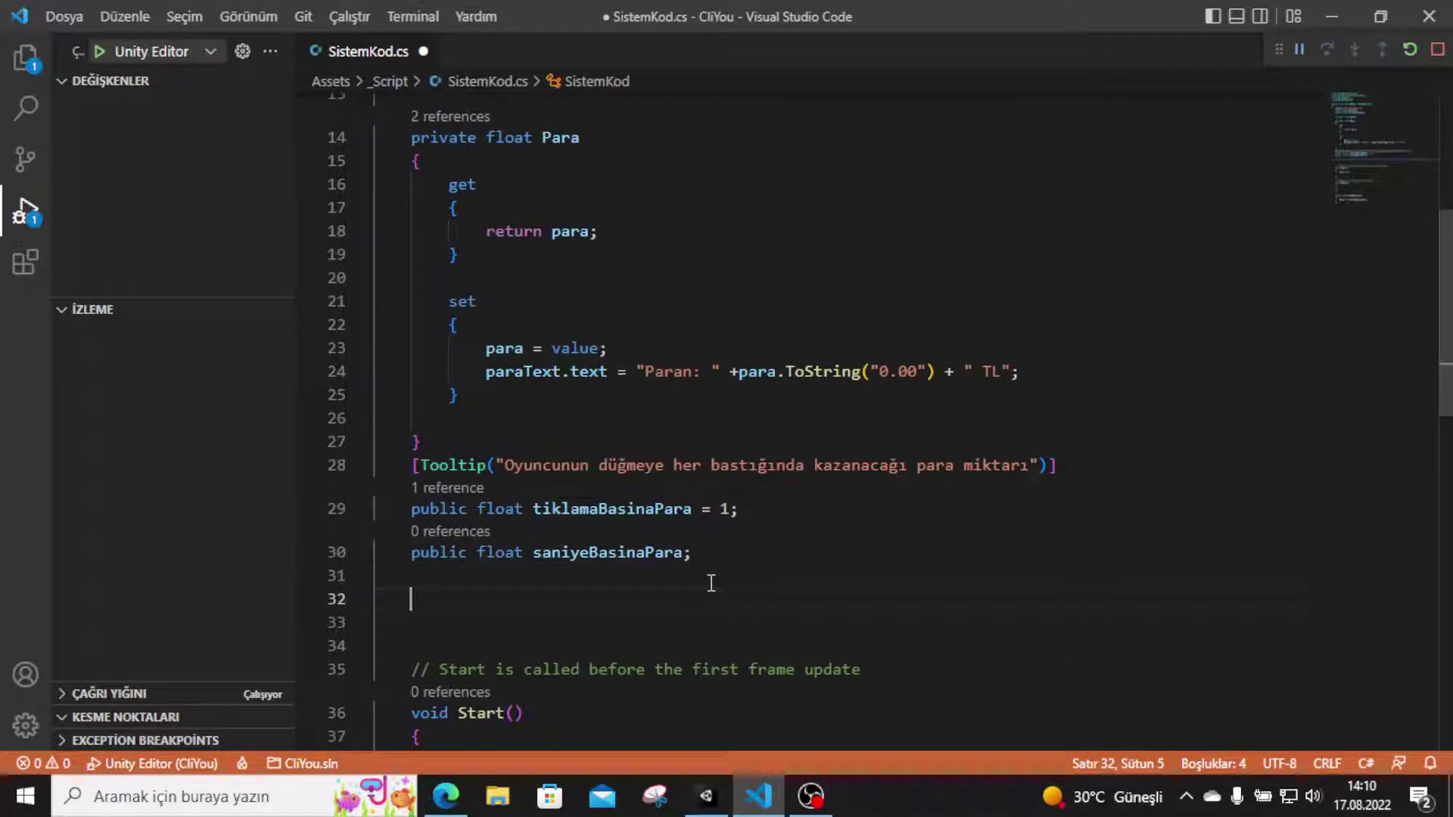
double_click(578, 550)
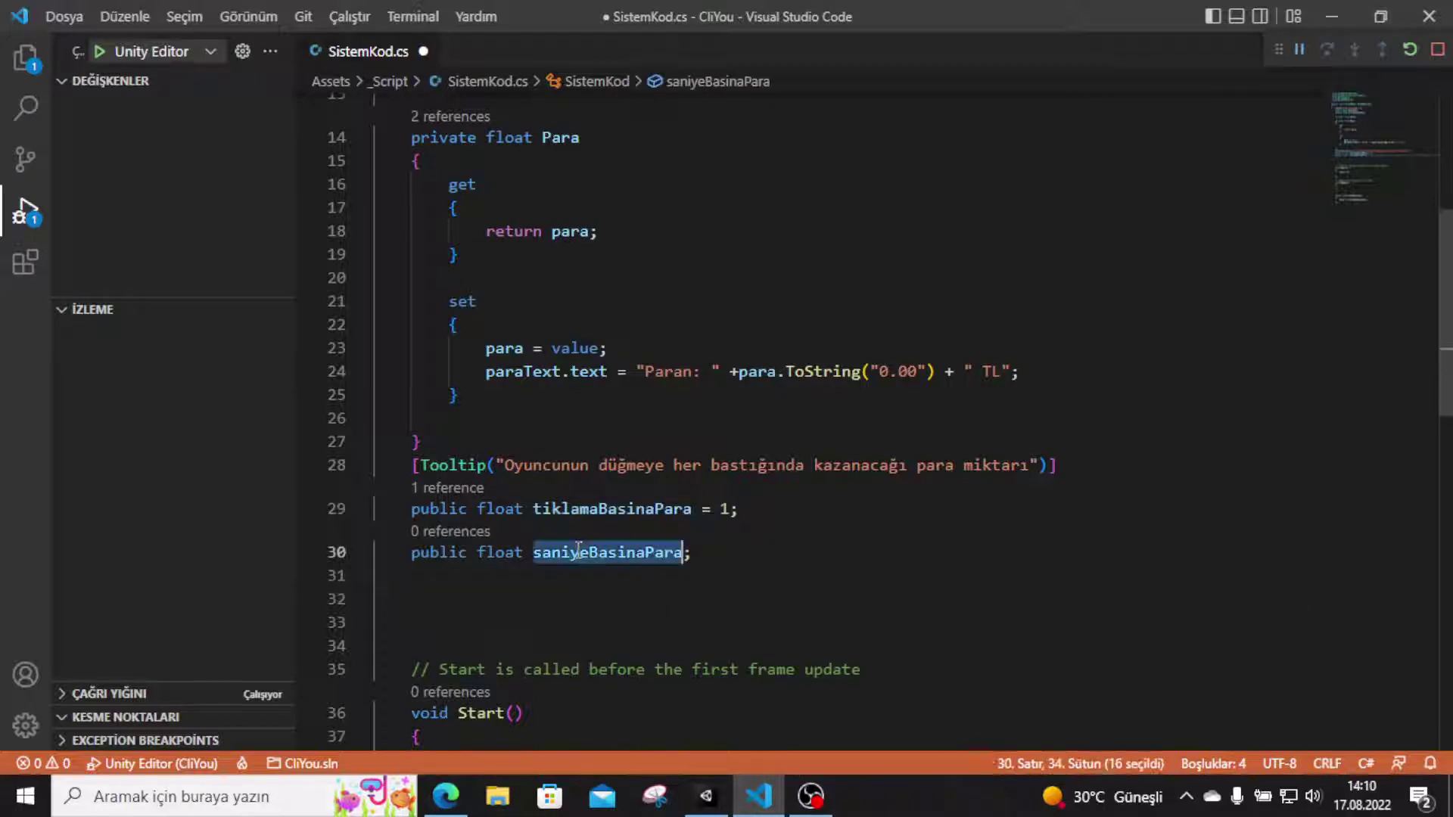
click(545, 621)
click(709, 560)
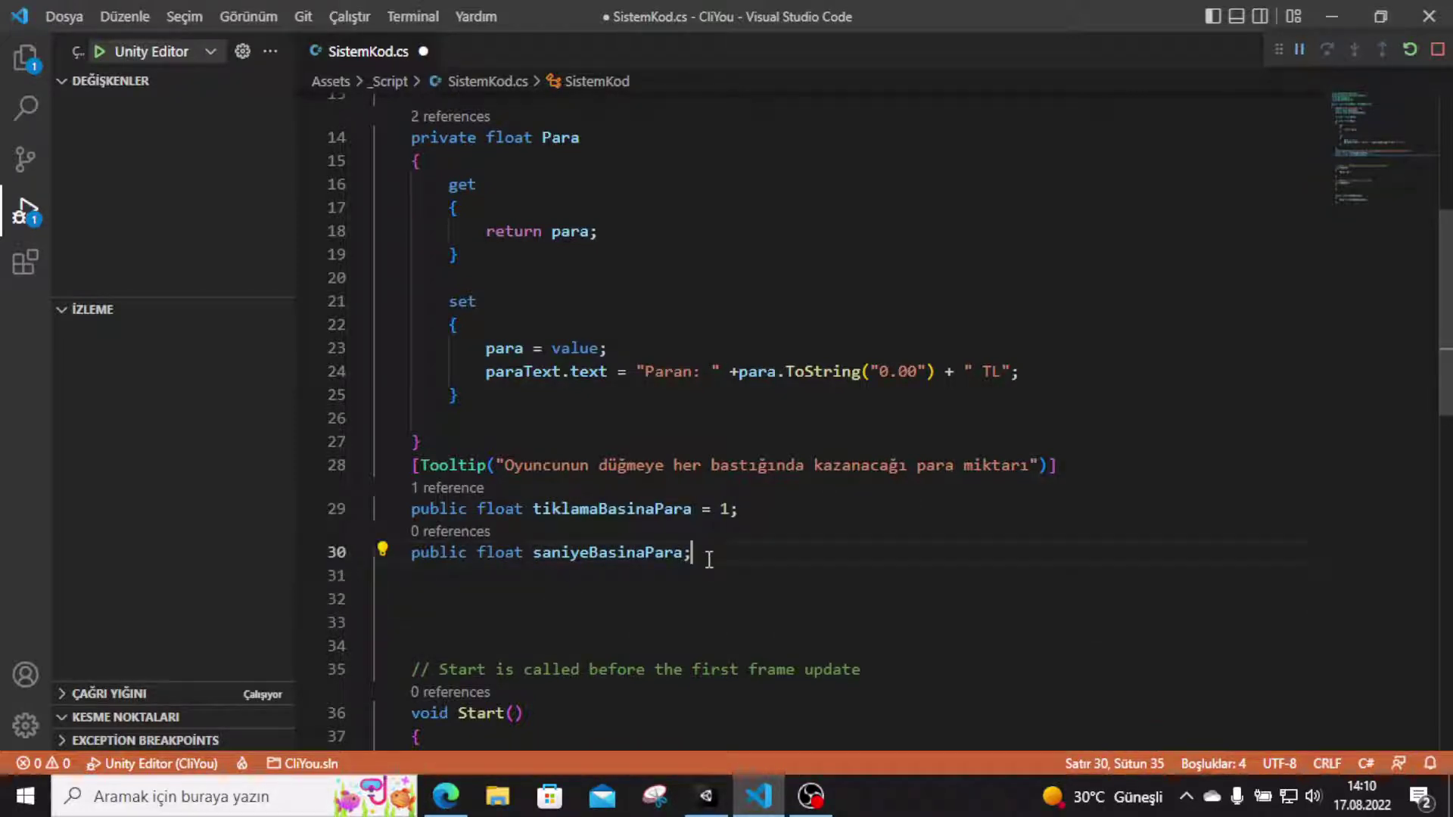
key(Return)
key(Return)
text(p)
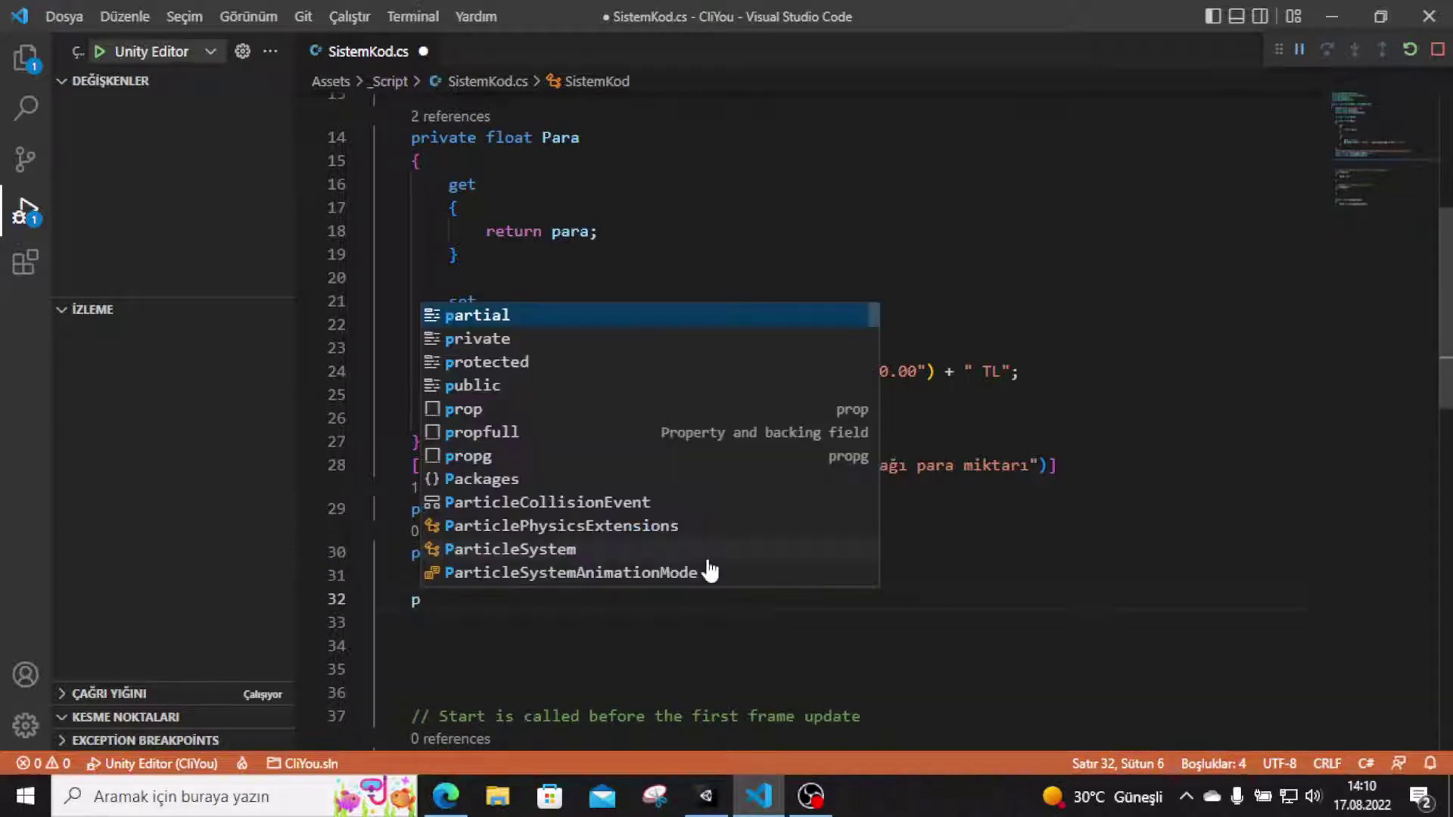
text(ri)
key(Return)
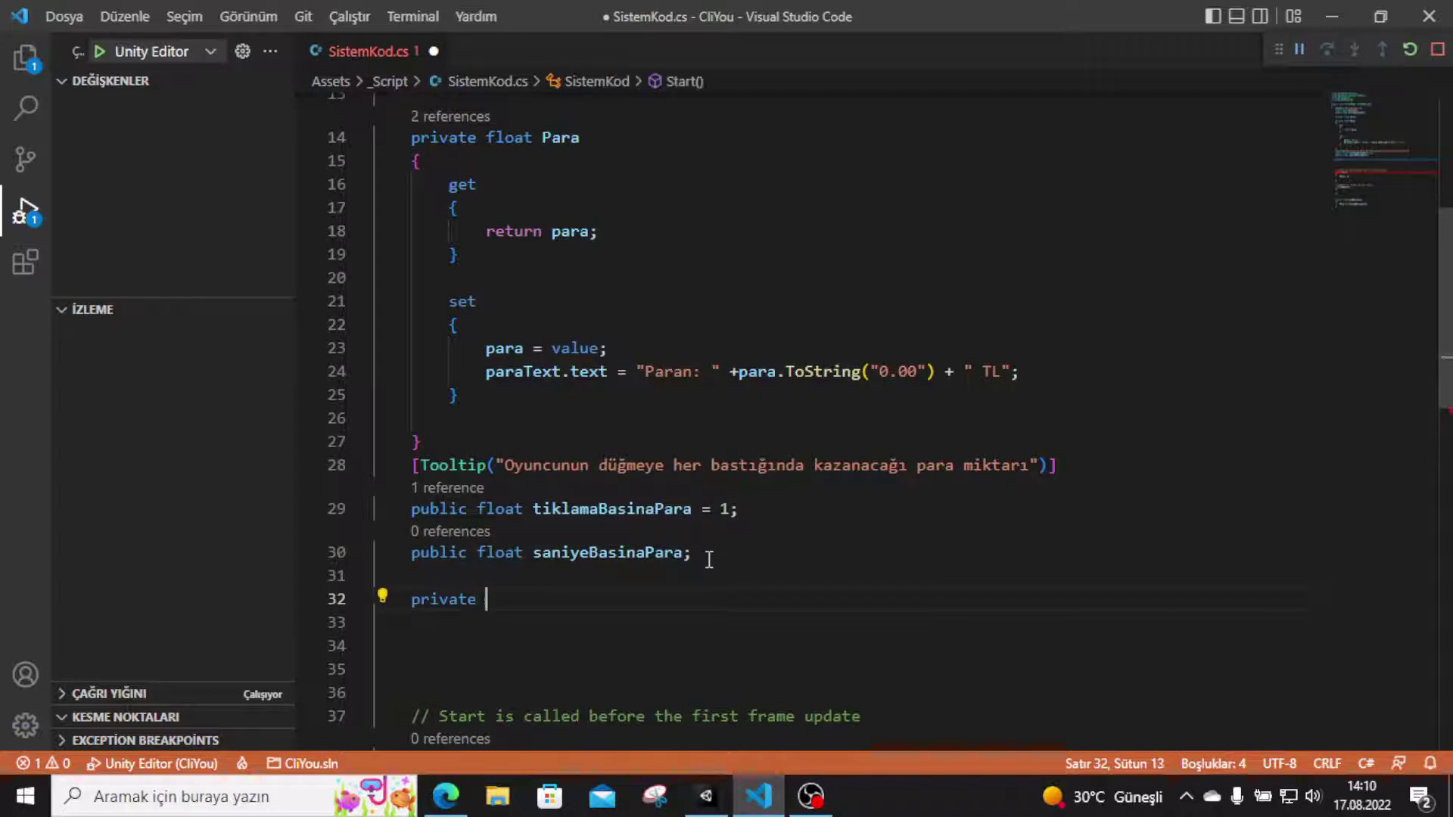
text(float )
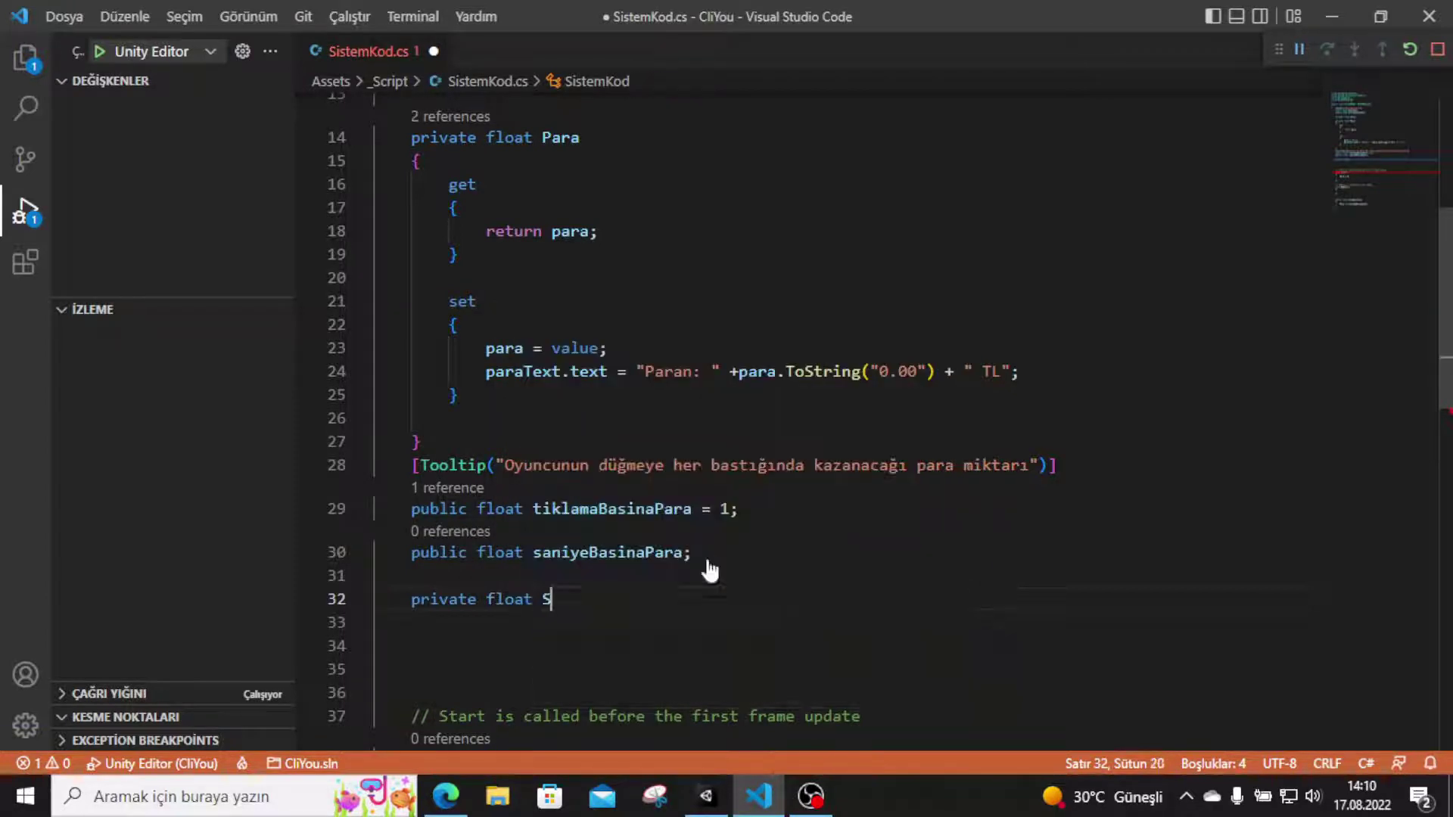
text(SaniyeBasi)
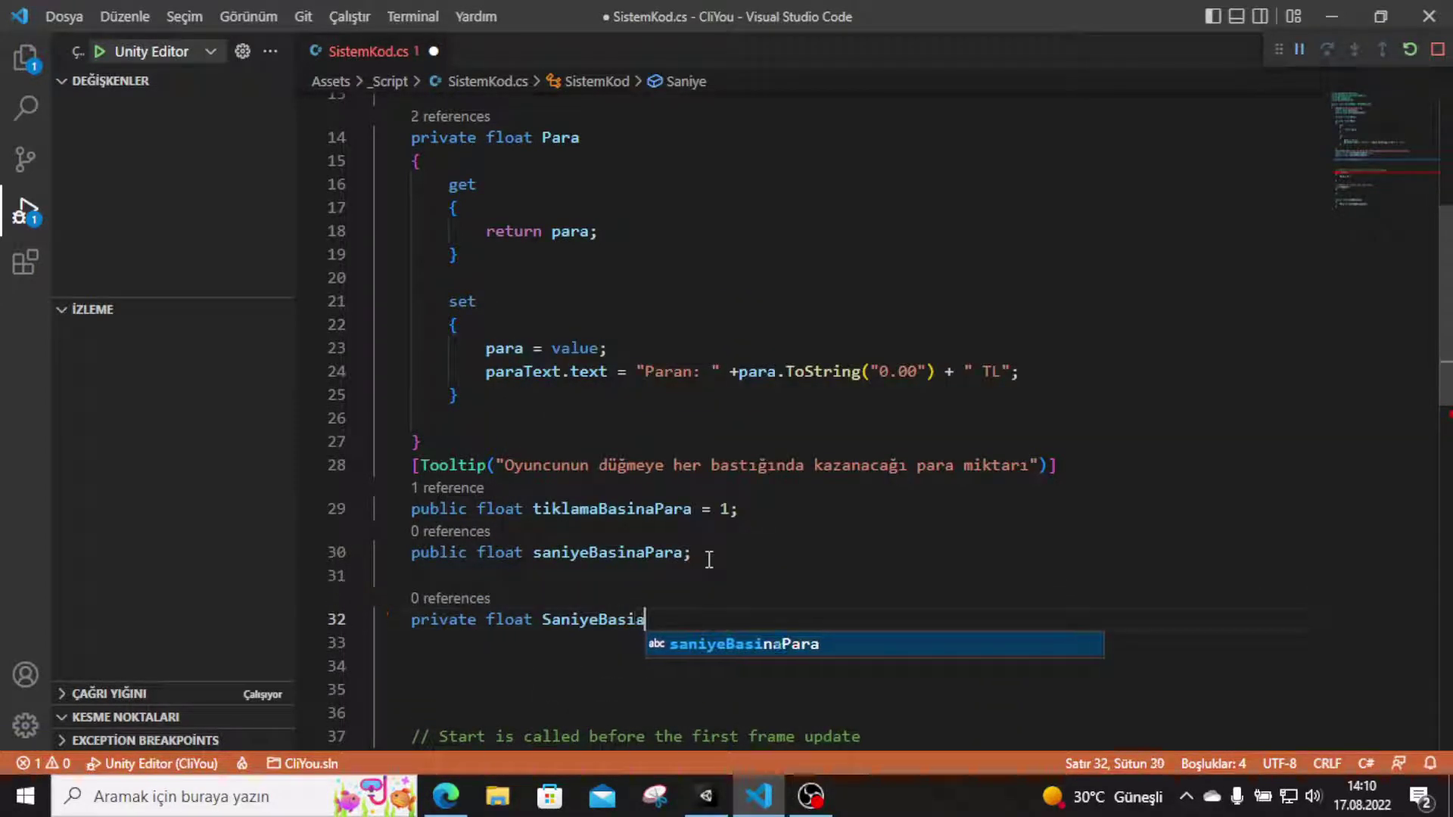
text(naAr)
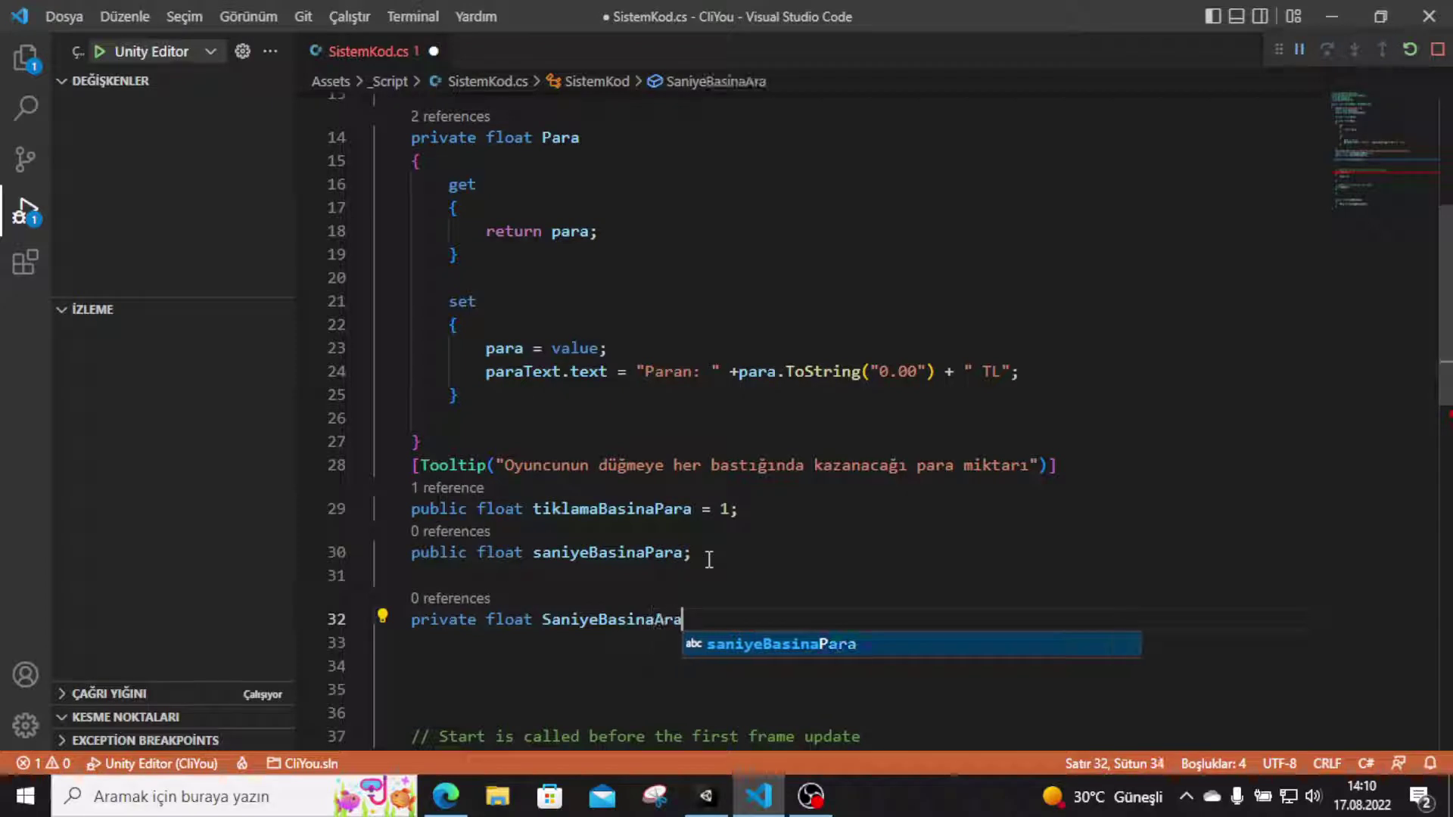
key(BackSpace)
key(BackSpace)
text(Par)
text(a)
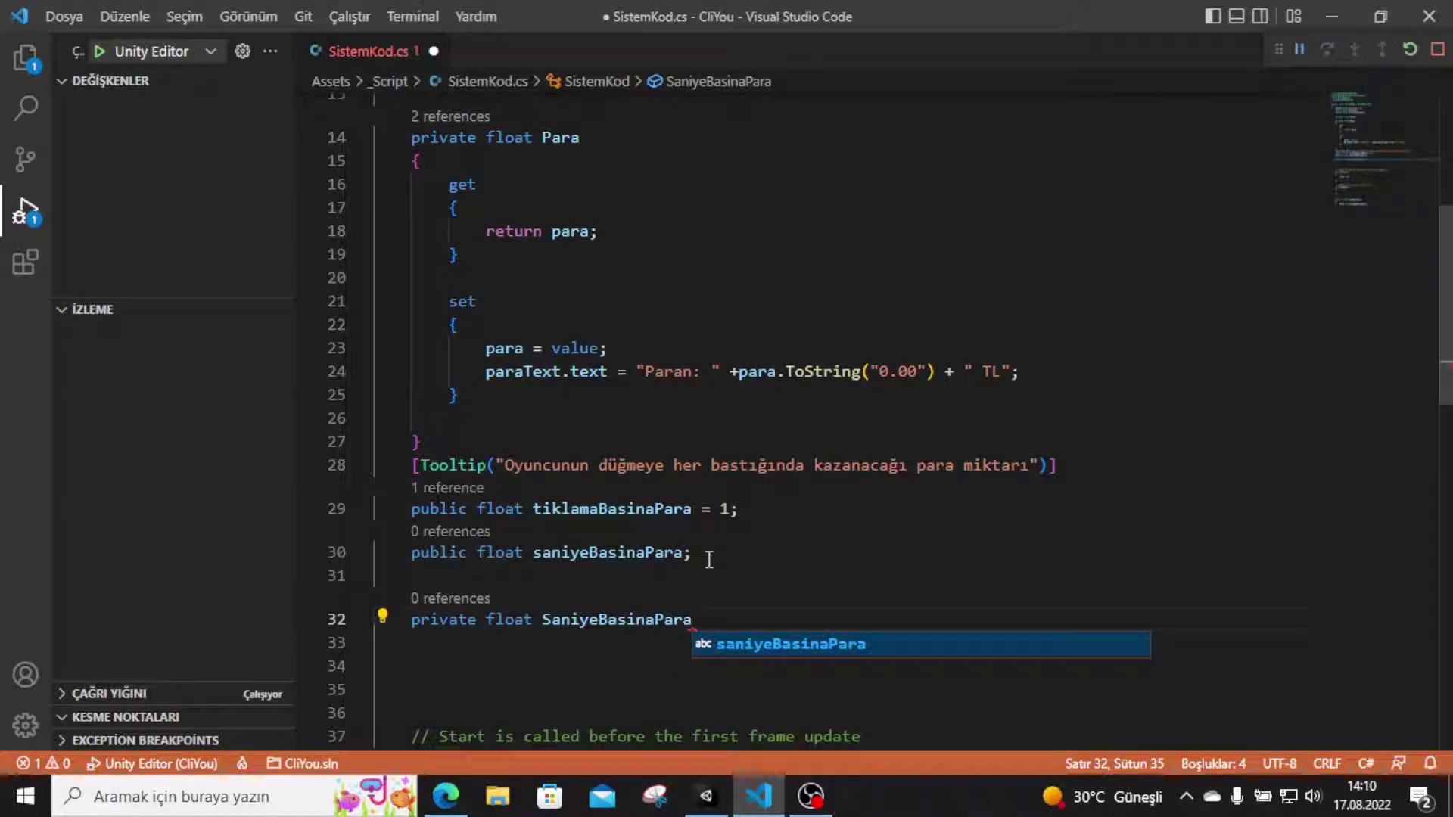
key(Escape)
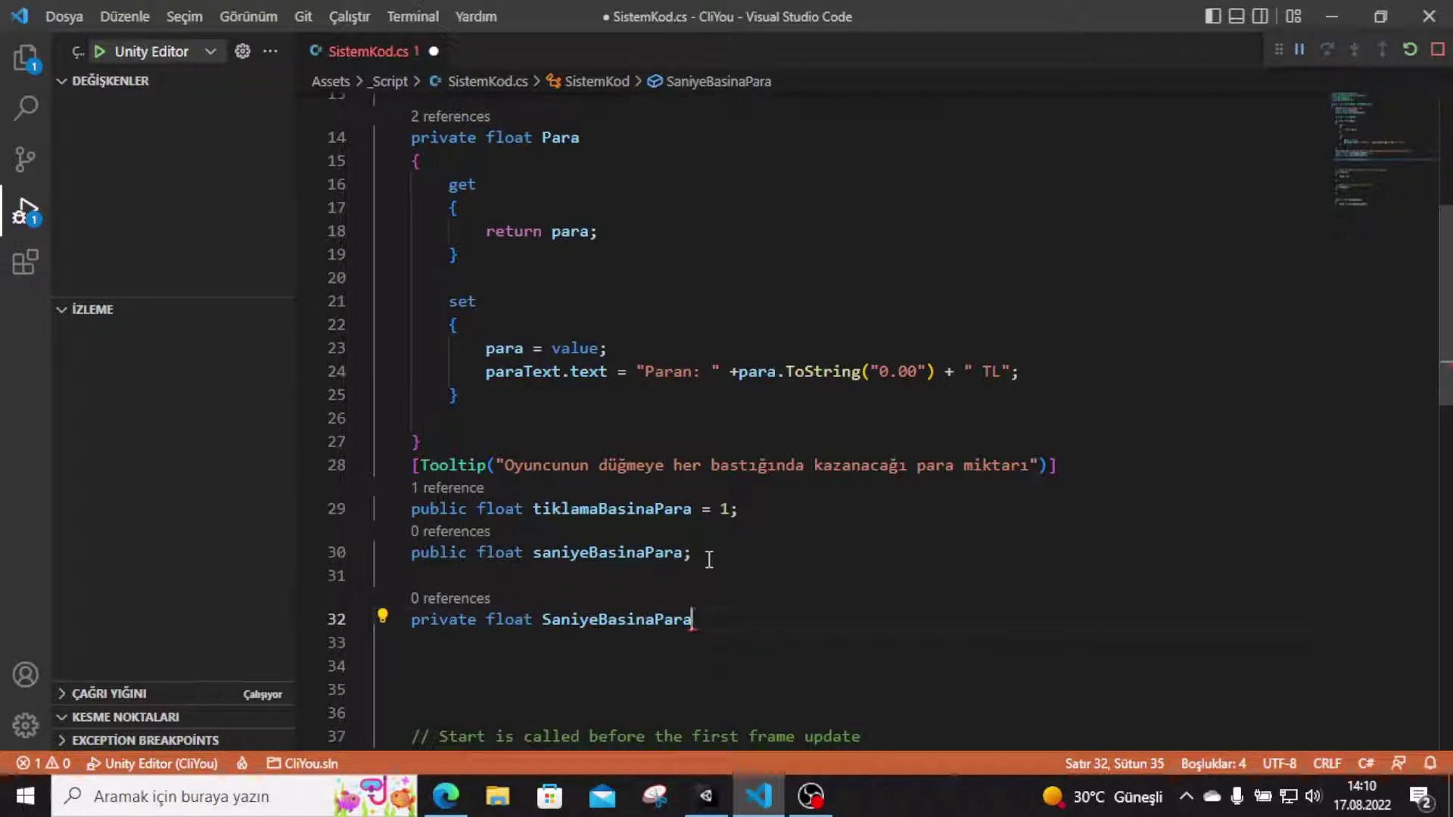
text({)
key(Return)
key(Return)
key(Return)
key(Return)
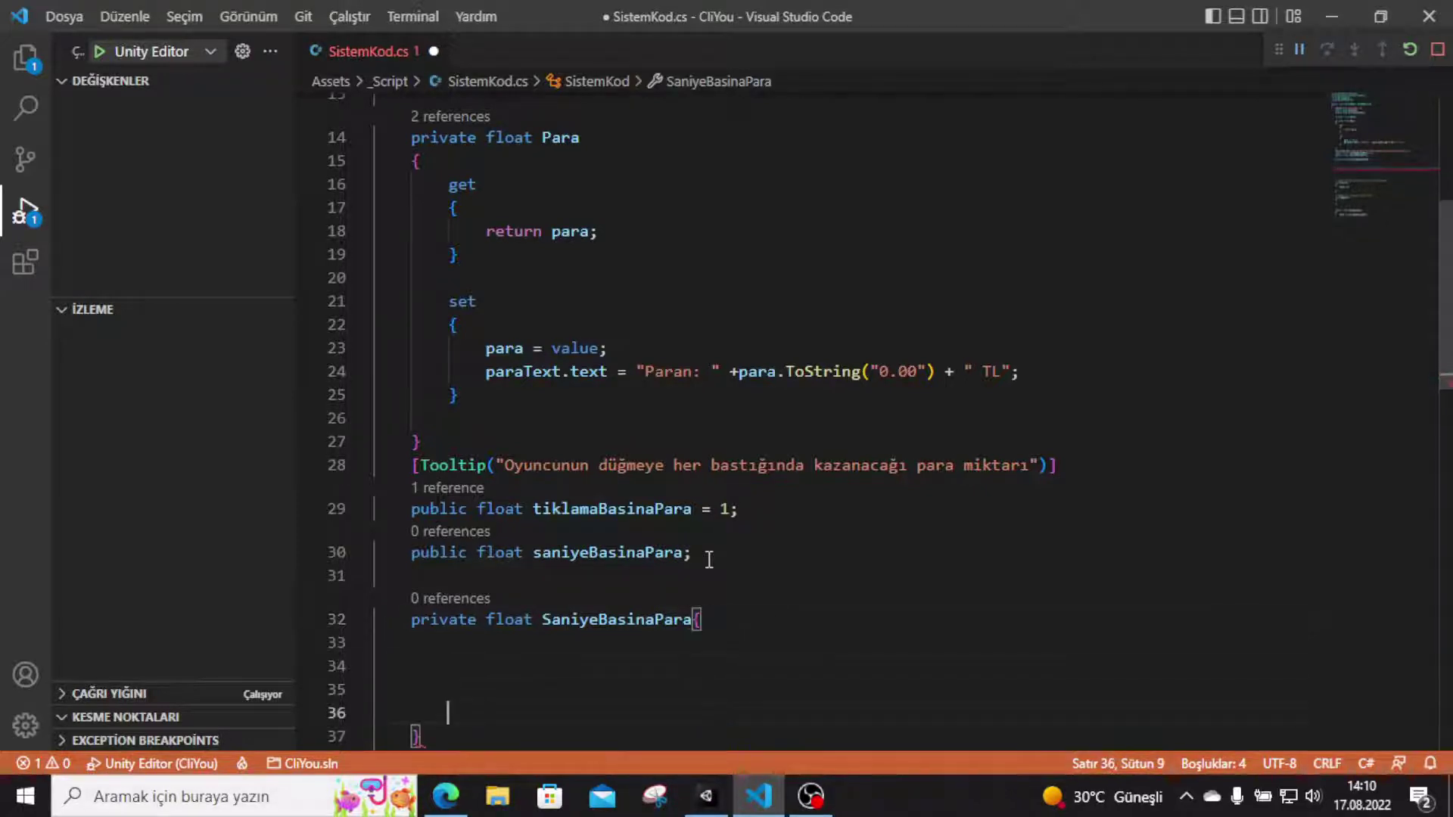
key(Return)
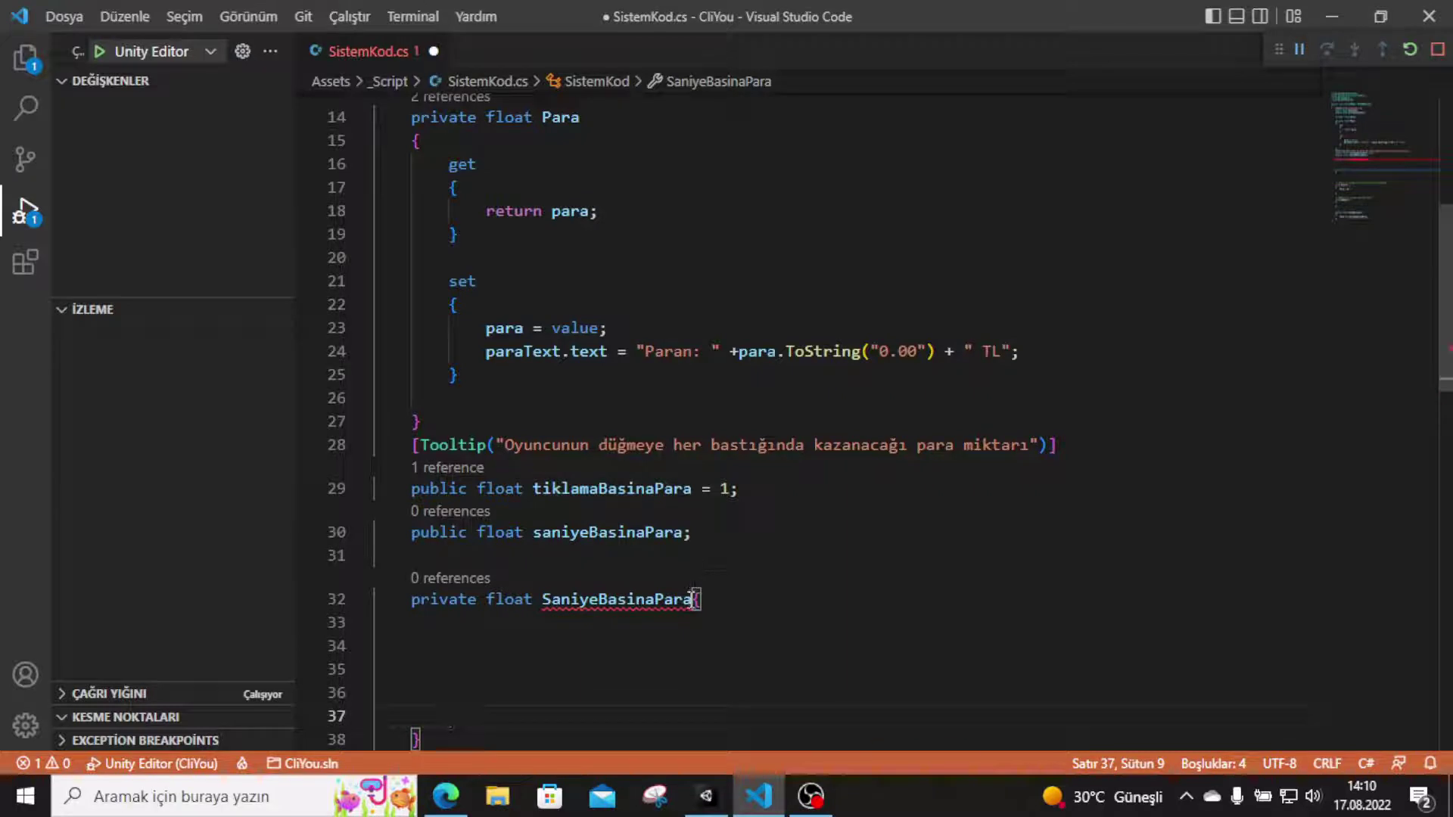
- Move the property's opening brace onto its own line and add a braced get block
click(690, 600)
key(Return)
scroll(593, 503, down, 3)
click(593, 503)
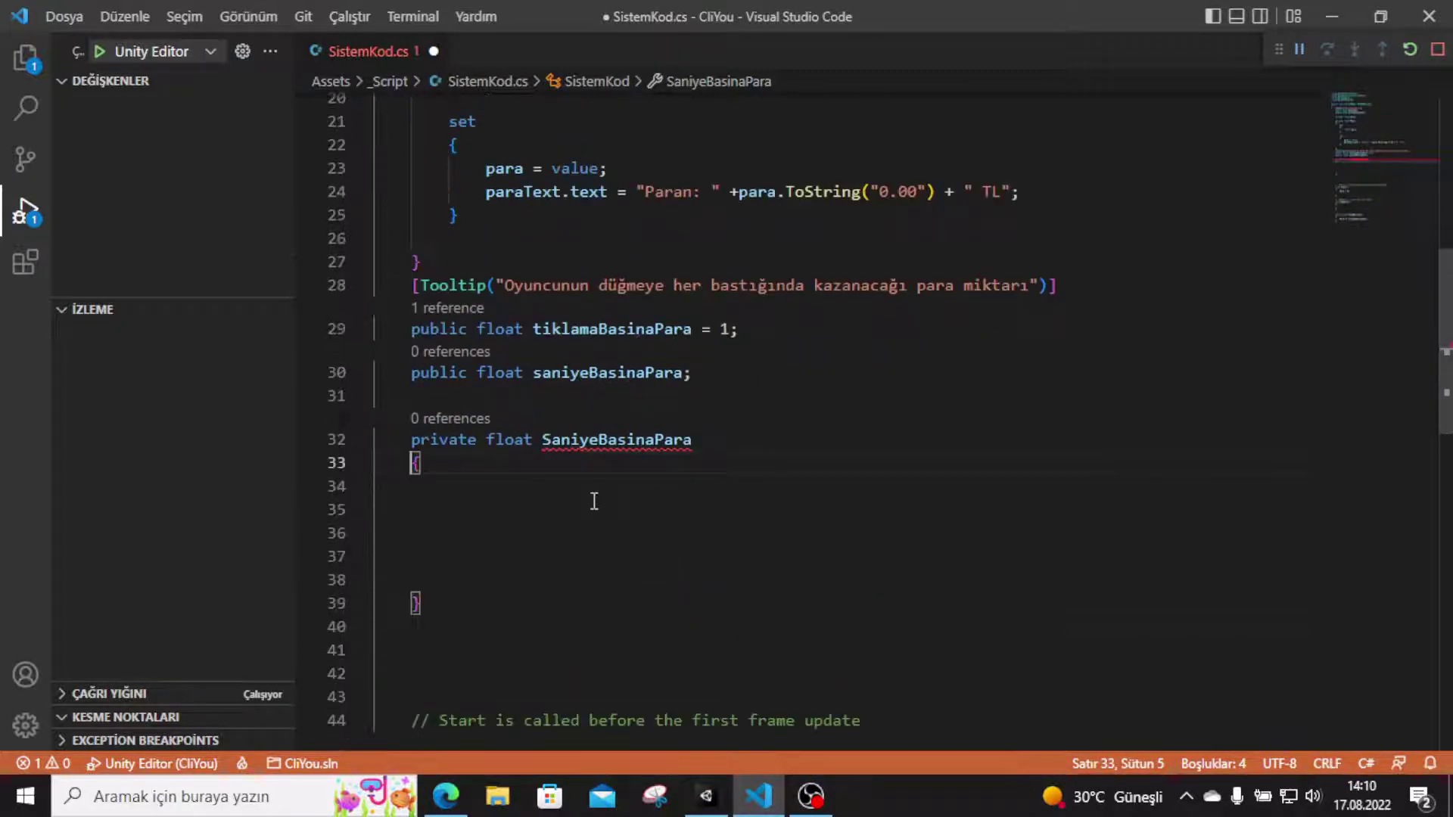
click(556, 467)
key(Return)
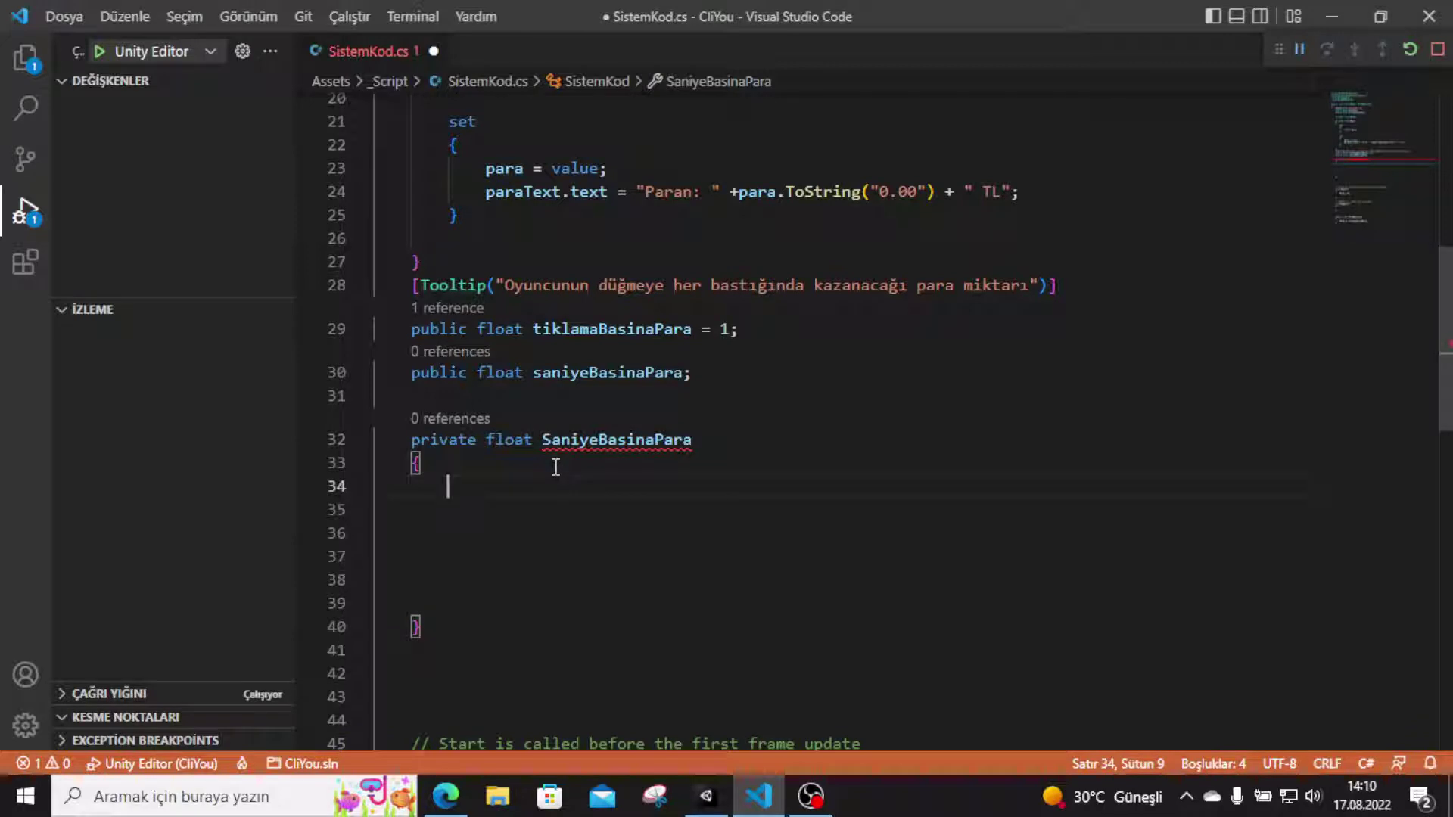
text(get)
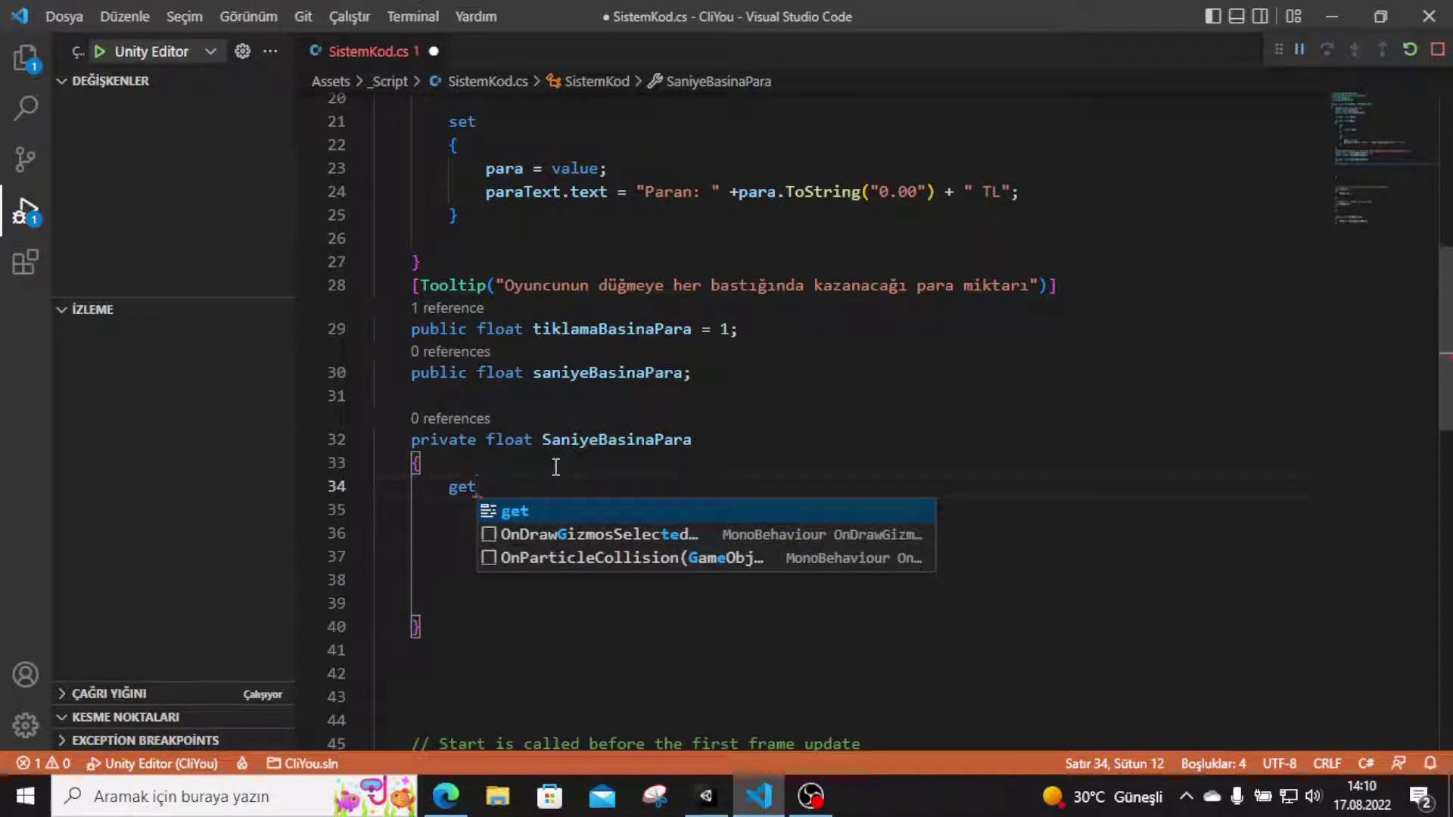
text({)
key(Return)
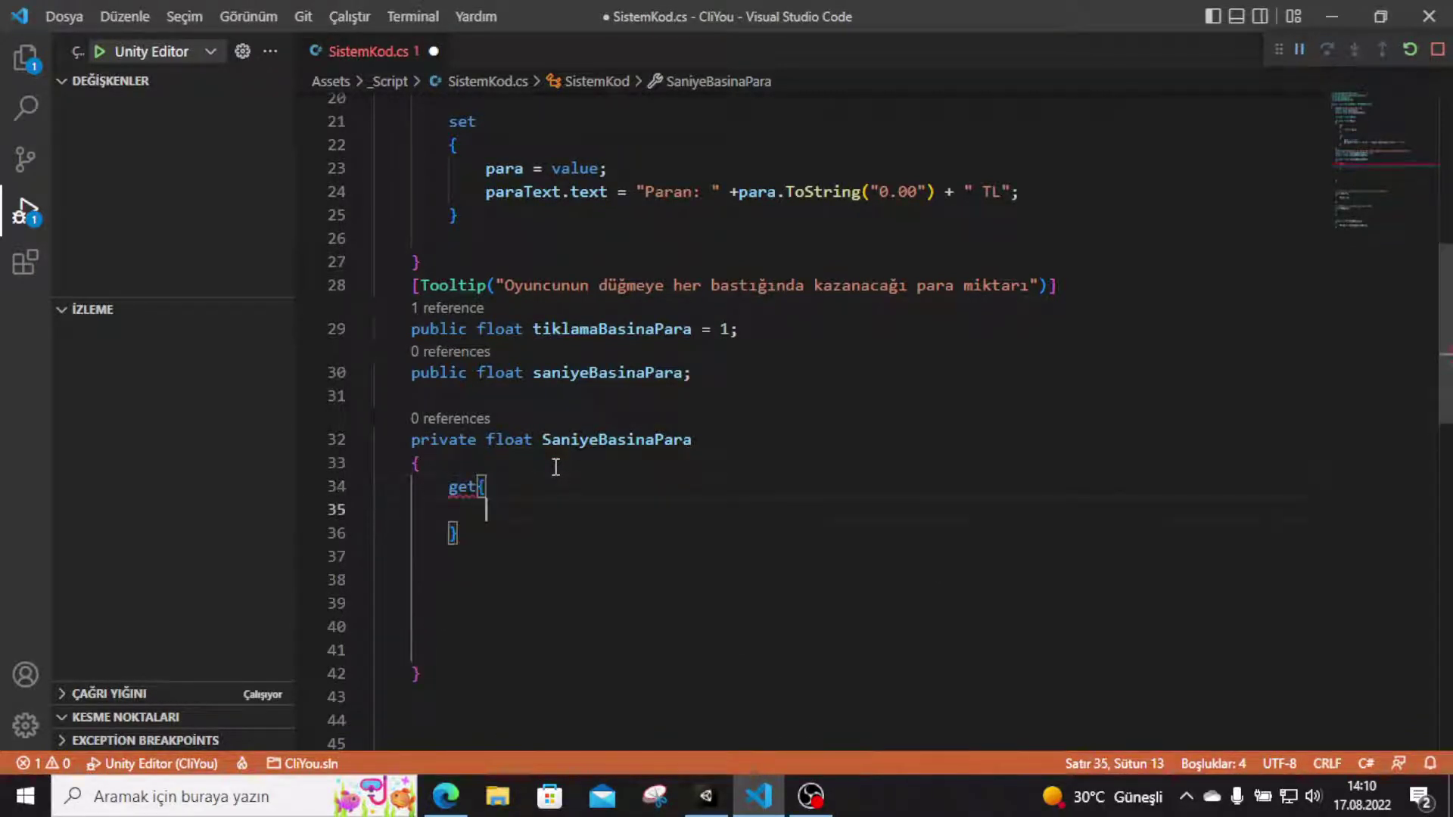
click(478, 487)
key(Return)
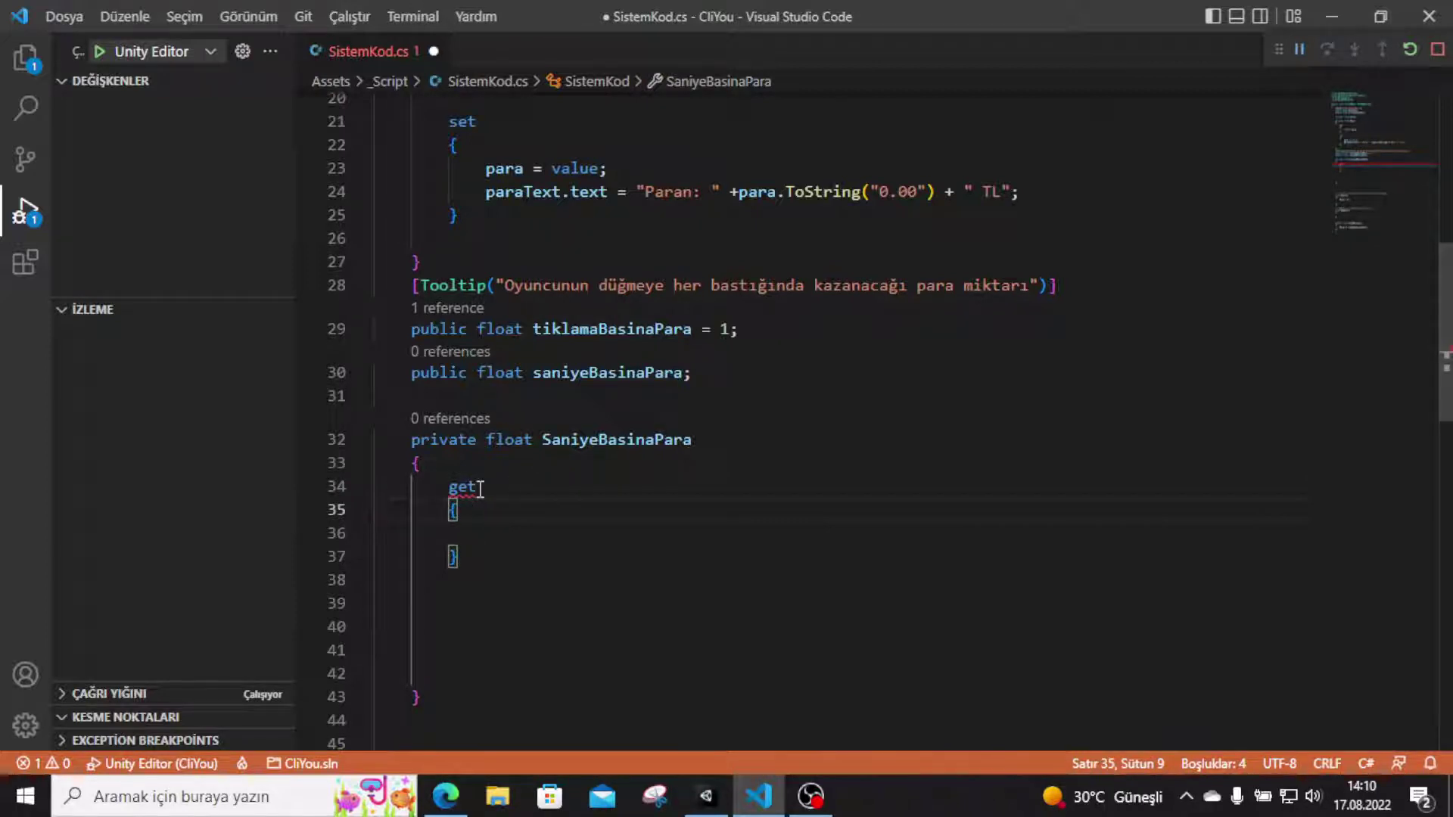
- Add a braced set block below the getter
click(487, 558)
scroll(487, 558, down, 1)
key(Return)
key(Return)
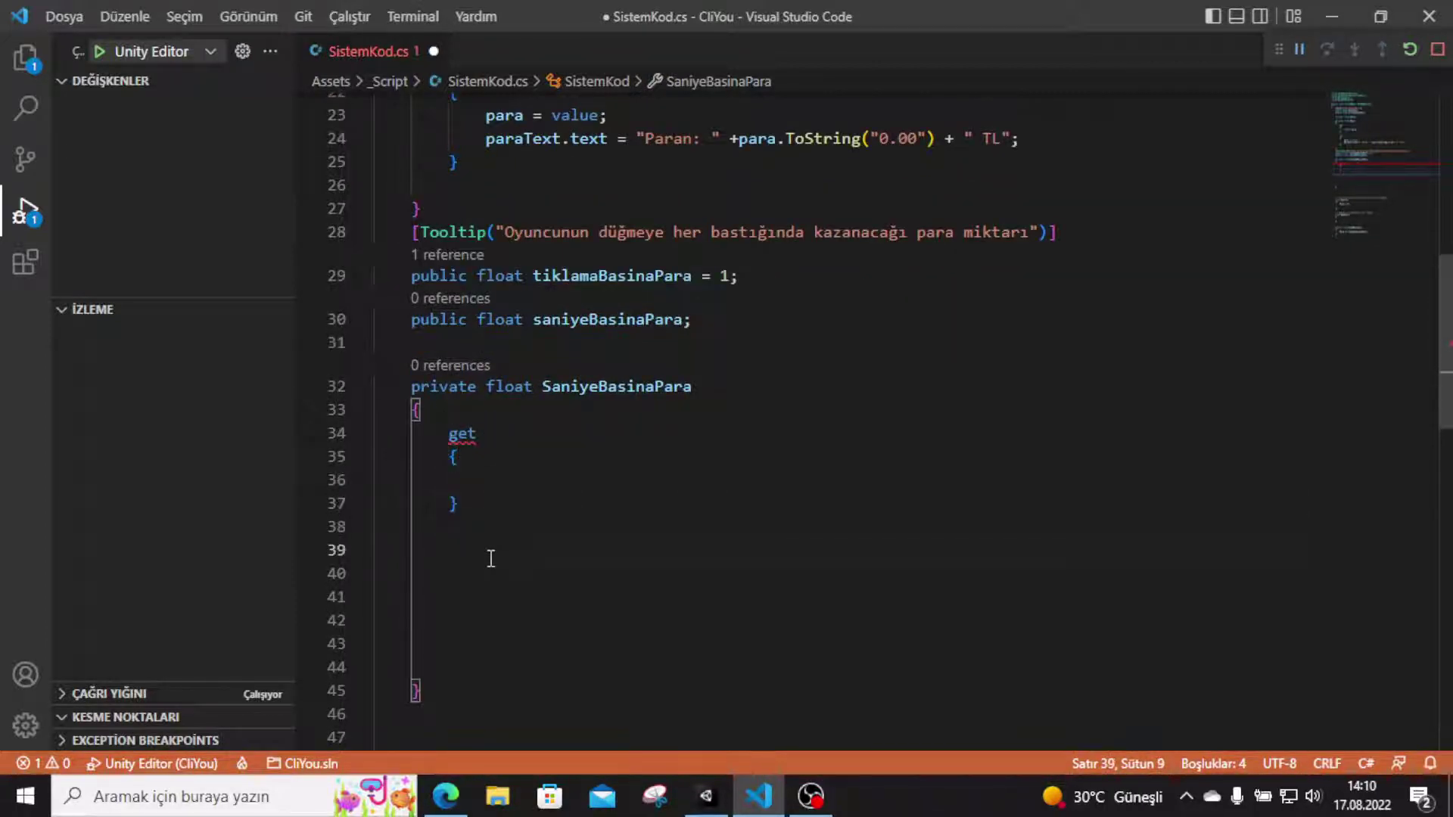
text(set)
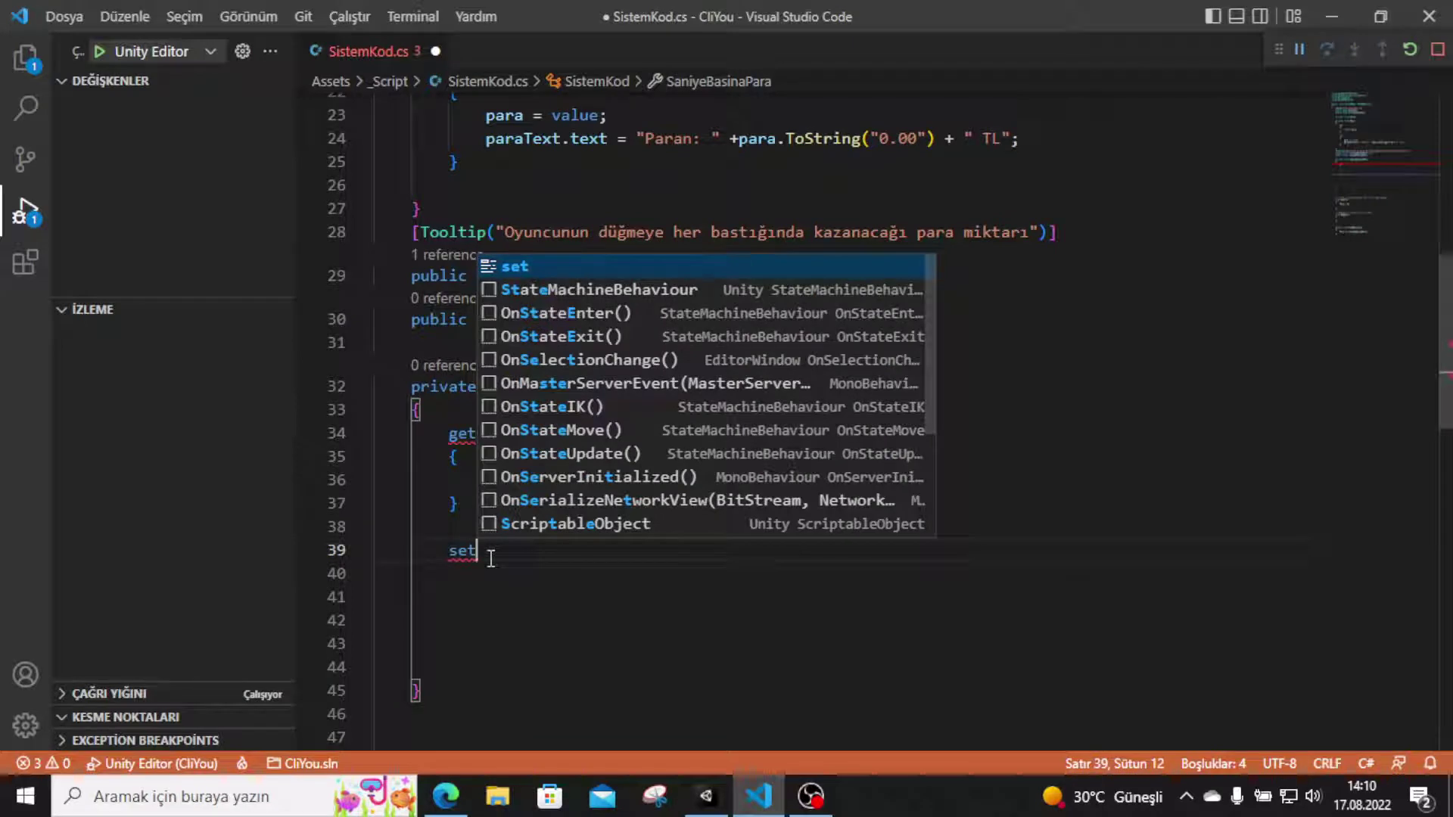
text({)
key(Return)
key(Return)
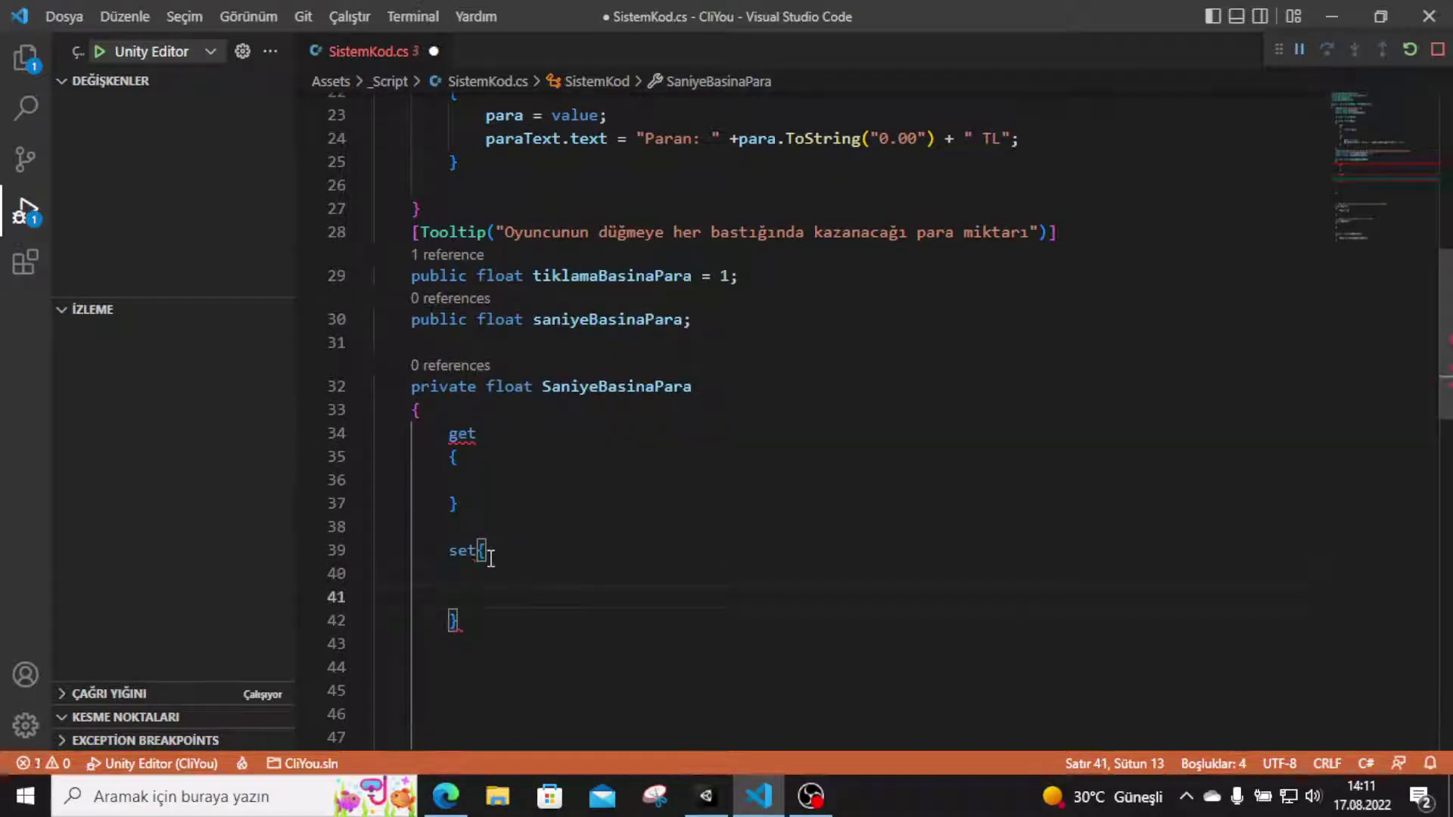
click(479, 551)
key(Return)
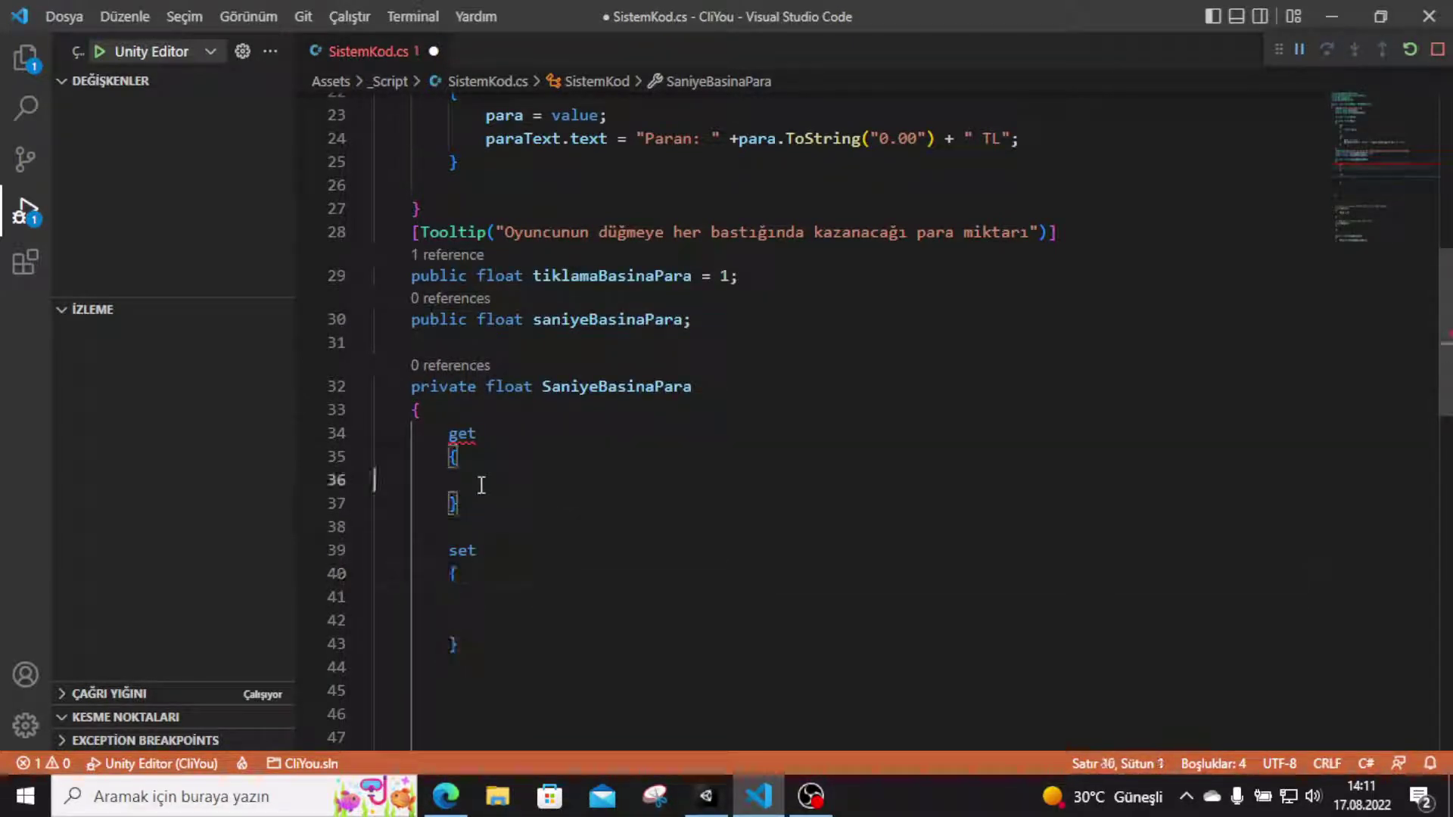
- Make the getter 'return saniyeBasinaPara;'
click(481, 485)
text(re)
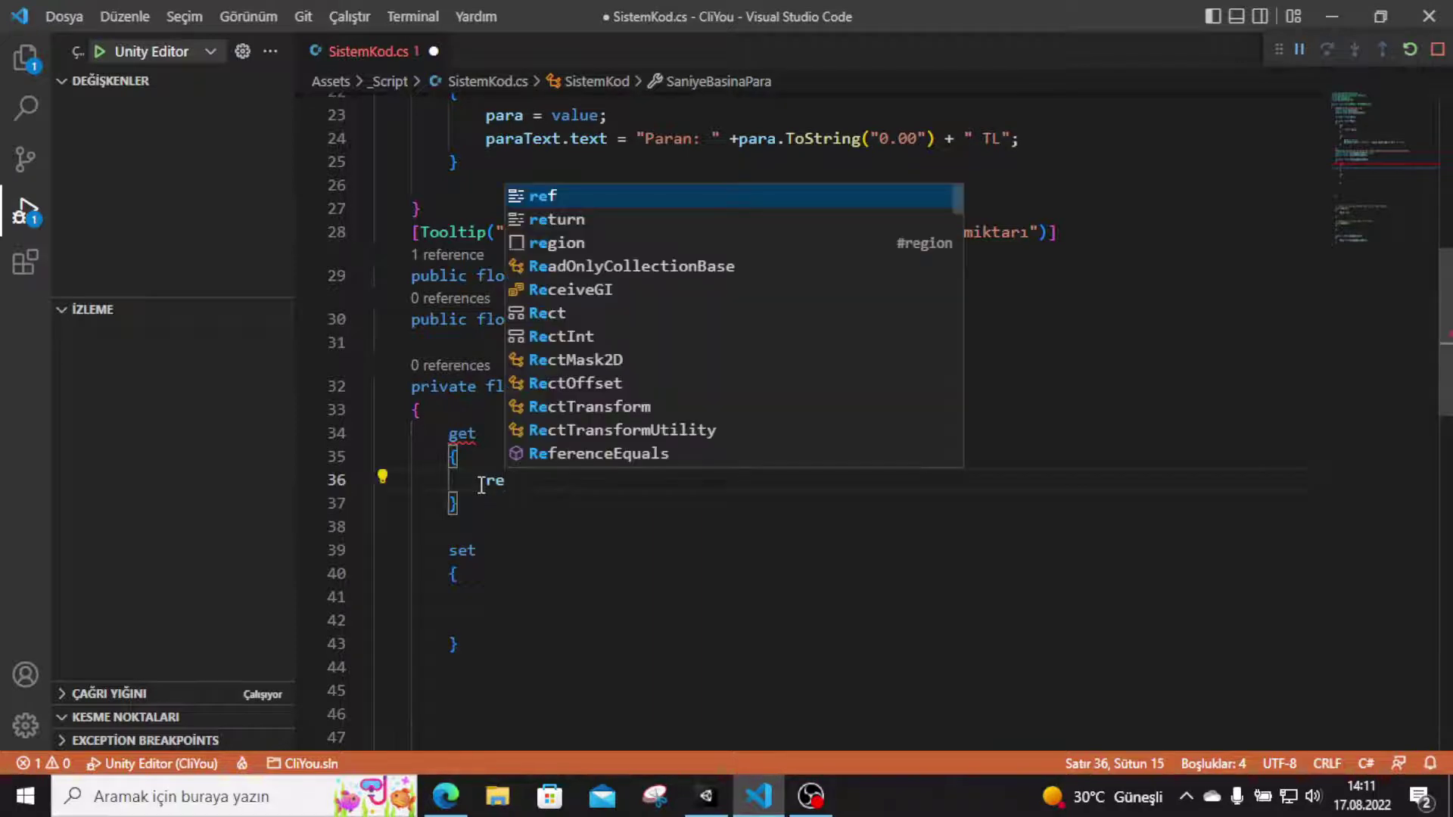
key(Down)
key(Return)
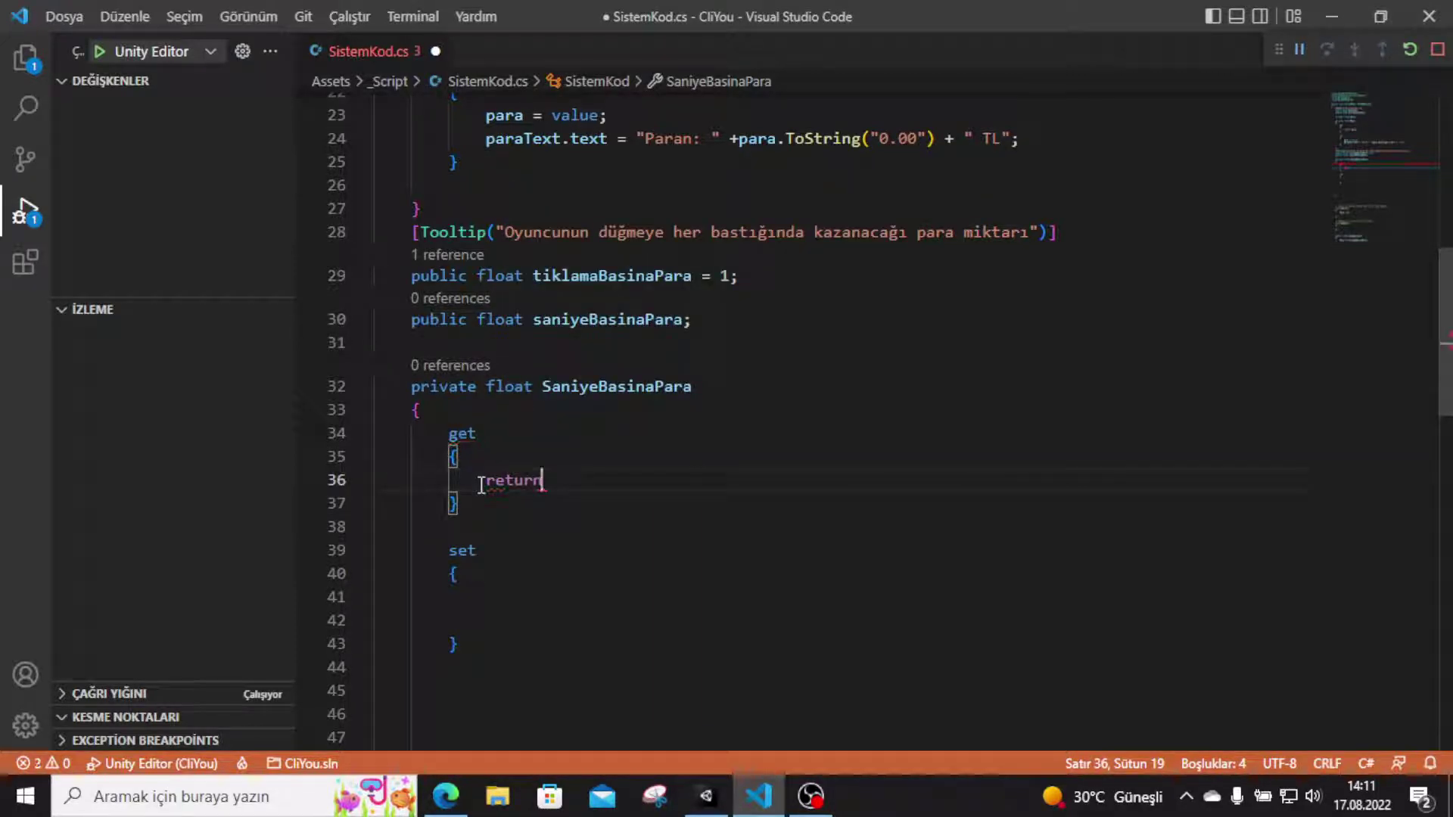
text(san)
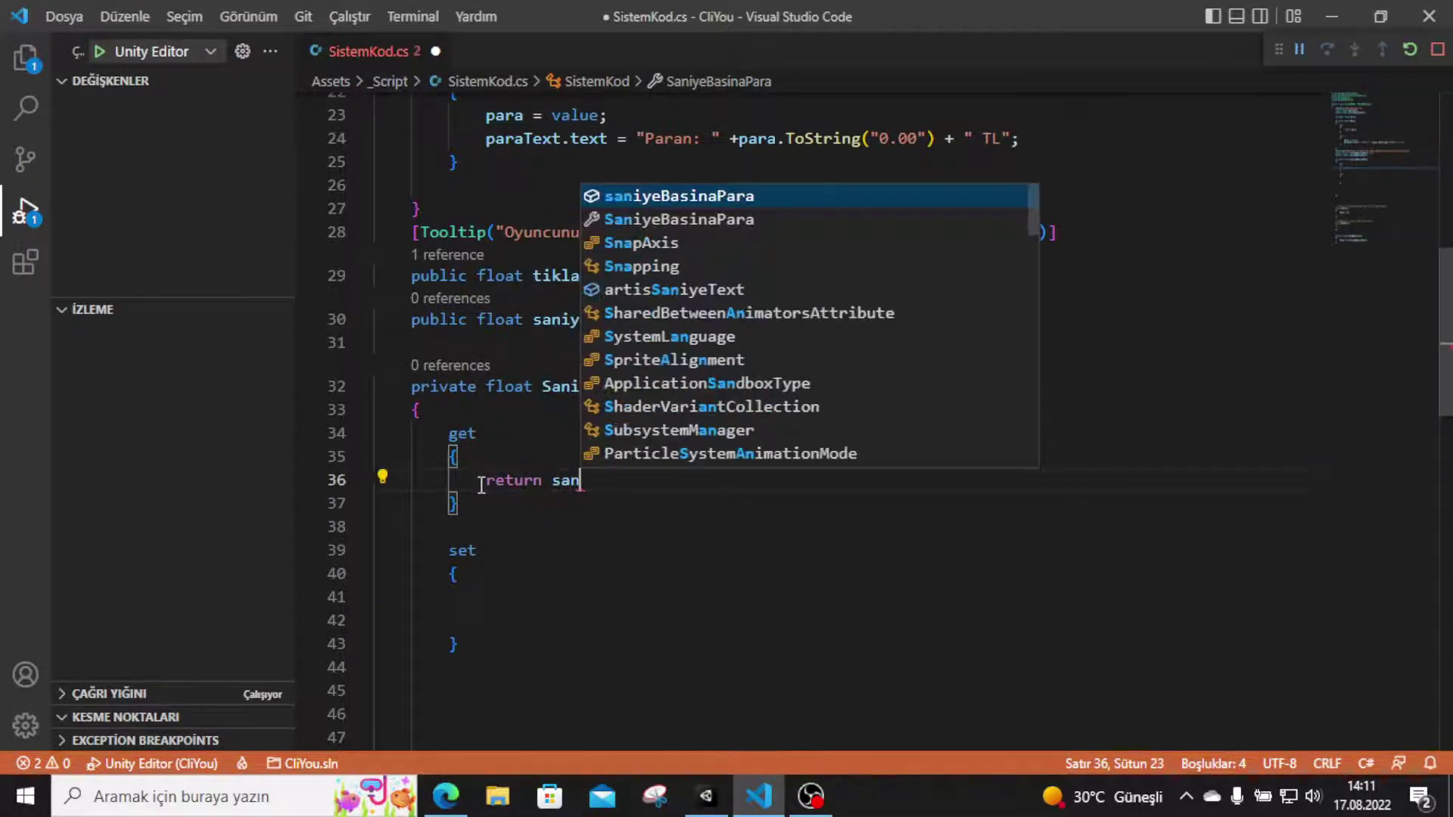
key(Return)
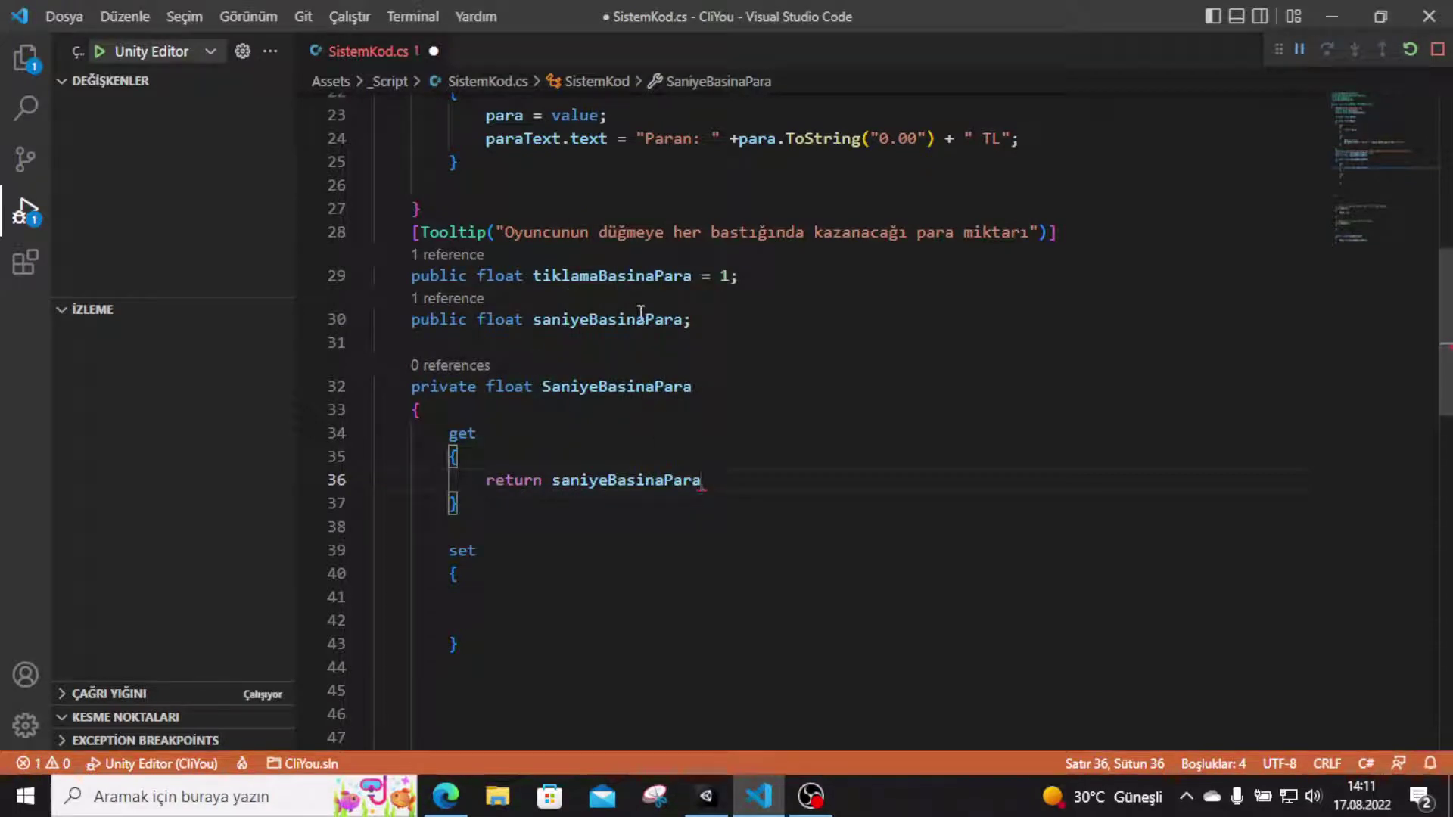
mouse_move(641, 313)
text(;)
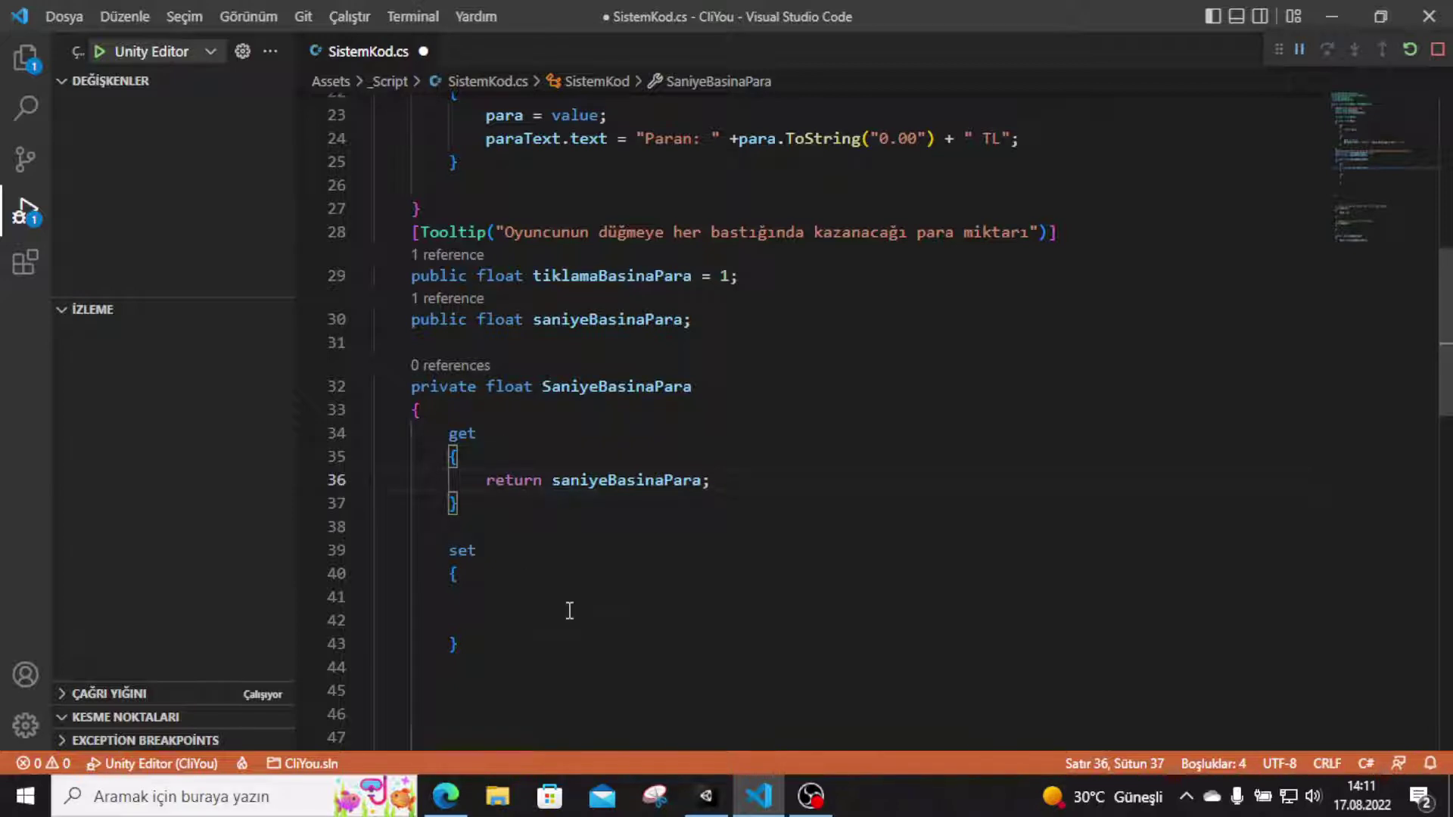
- Remove the stray braces so the set block is a clean, empty pair of braces
drag(570, 611, 563, 590)
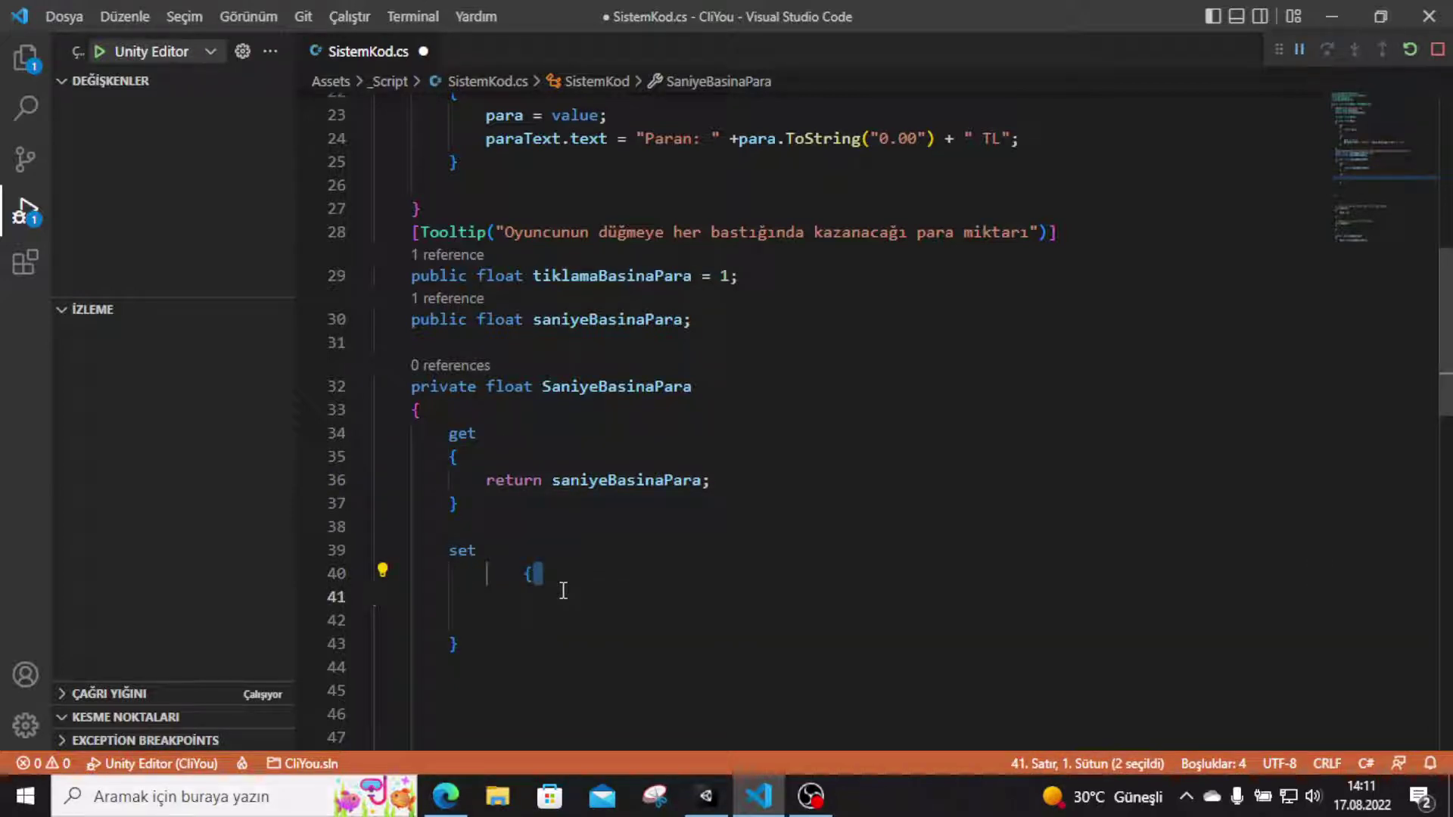
key(BackSpace)
key(BackSpace)
key(BackSpace)
key(BackSpace)
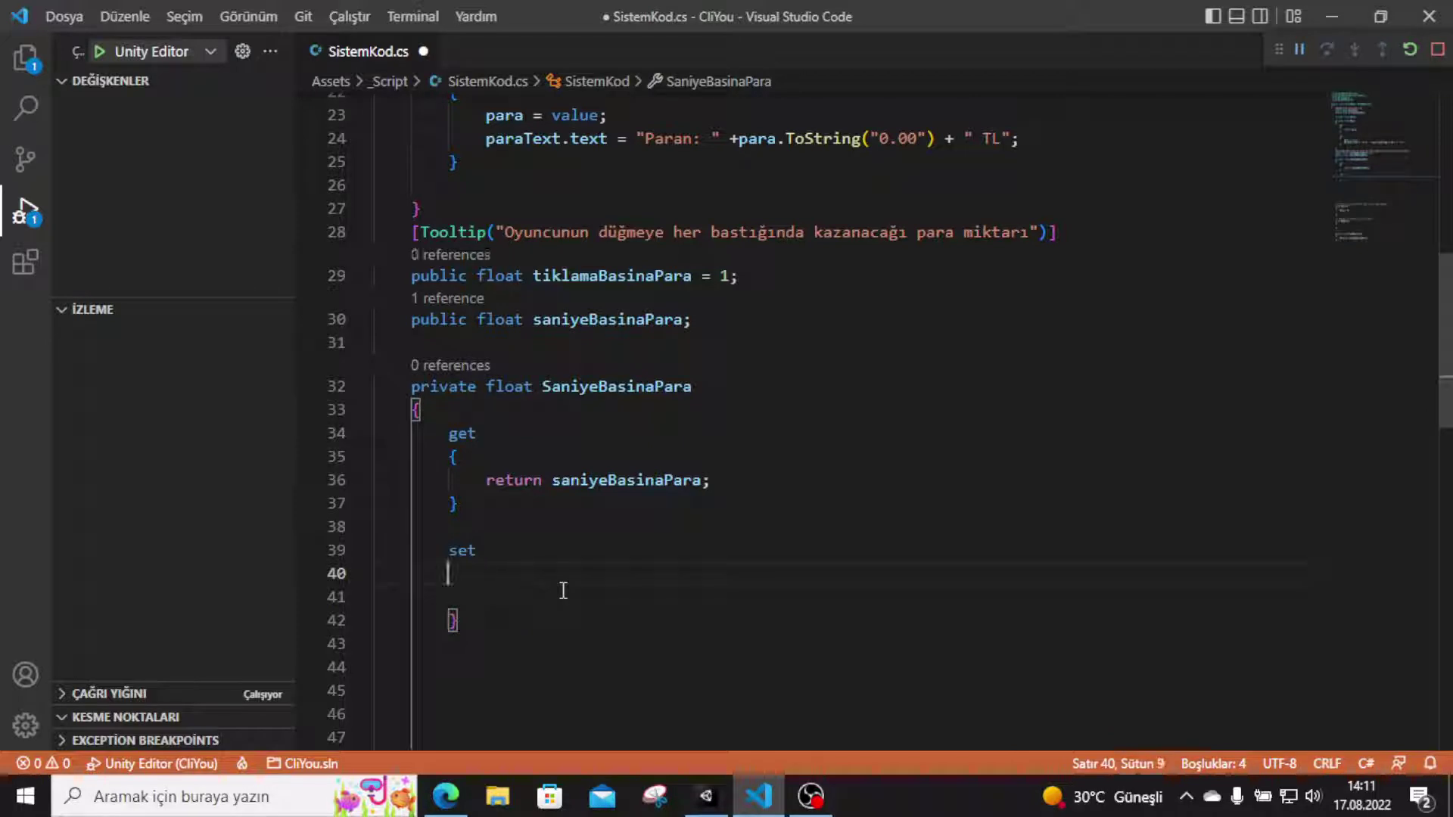
text({)
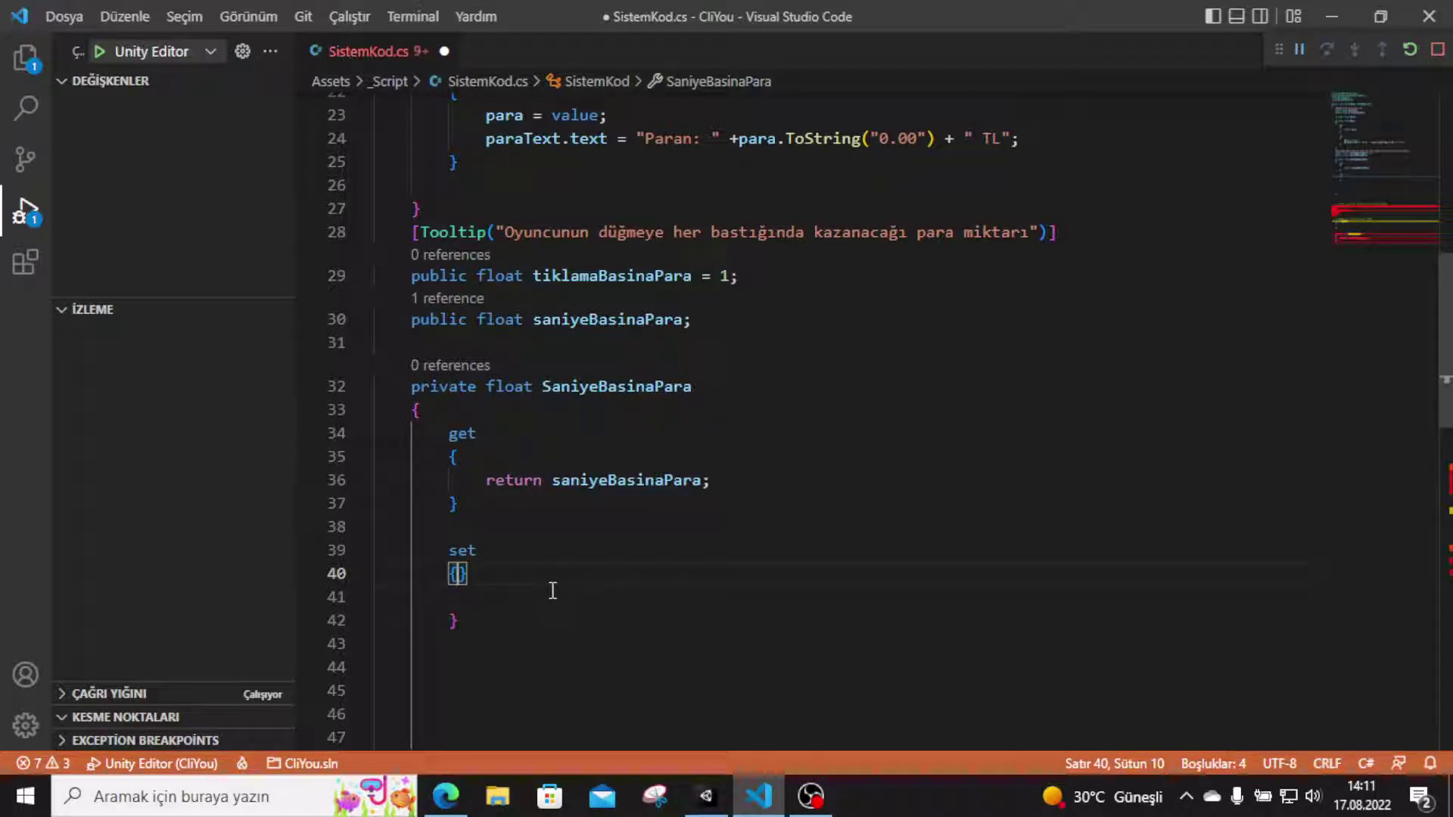
click(487, 620)
key(BackSpace)
click(458, 574)
key(Return)
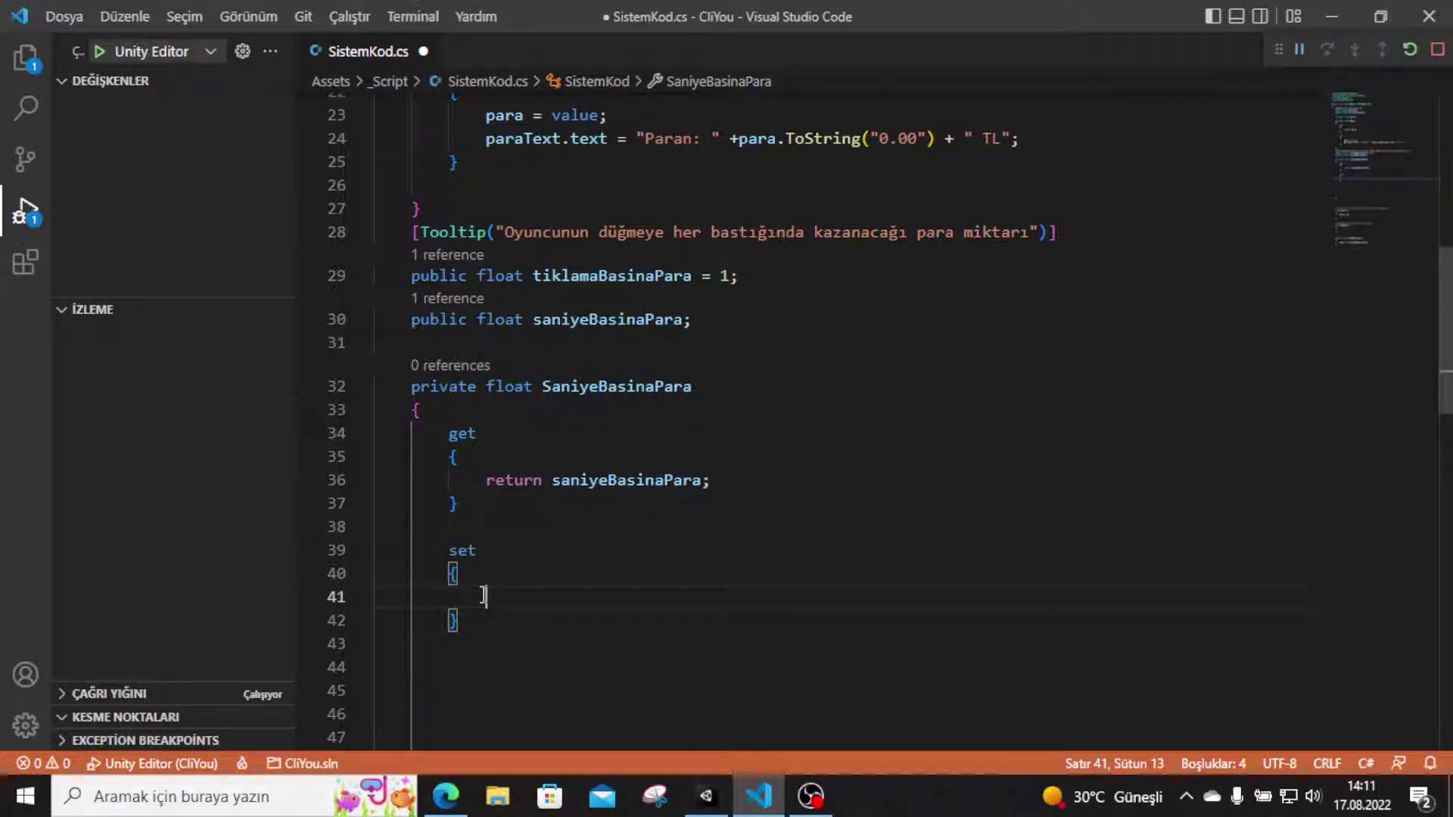
- Make the setter assign 'saniyeBasinaPara = value;'
text(sani)
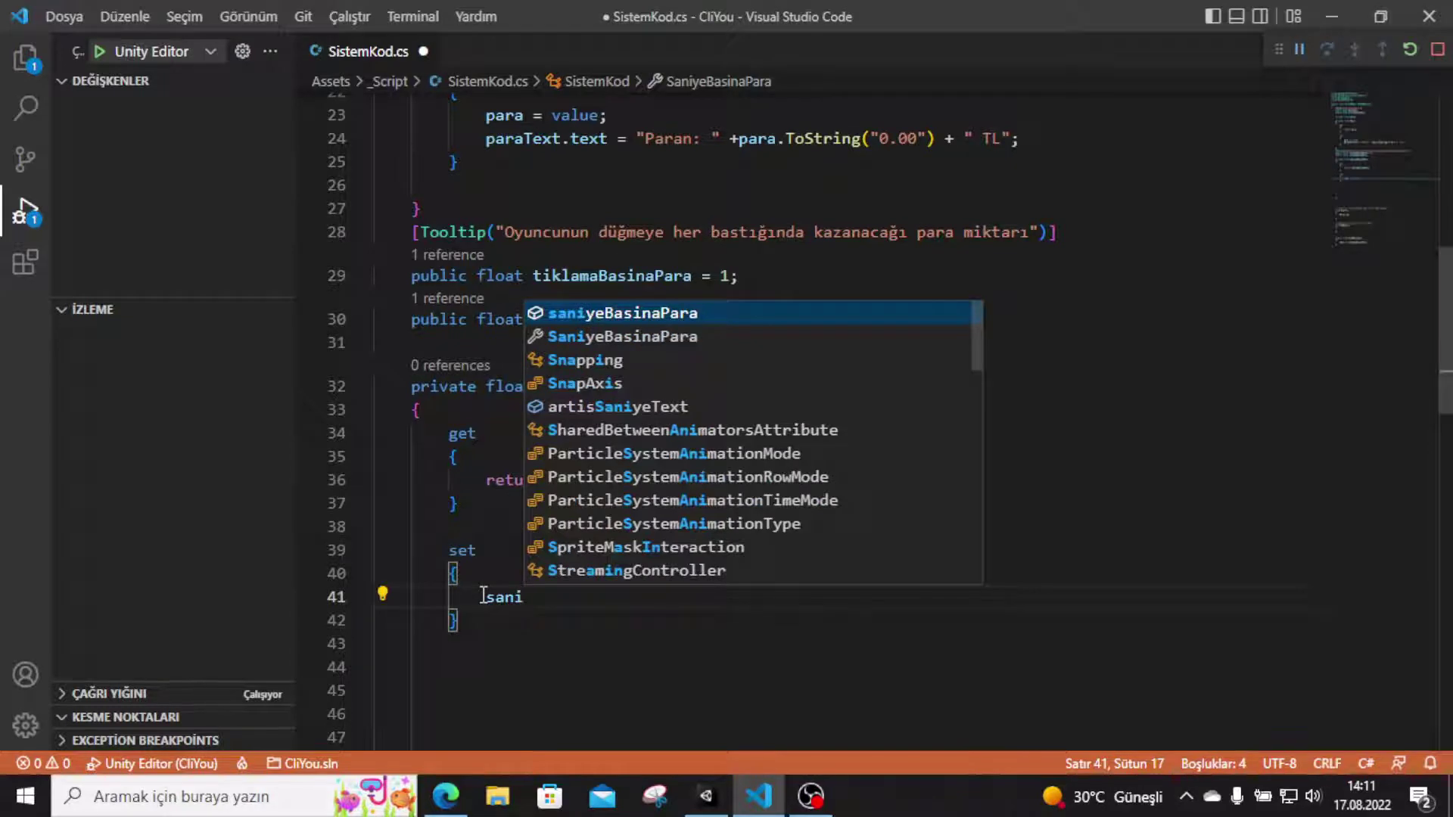
key(Tab)
text(= )
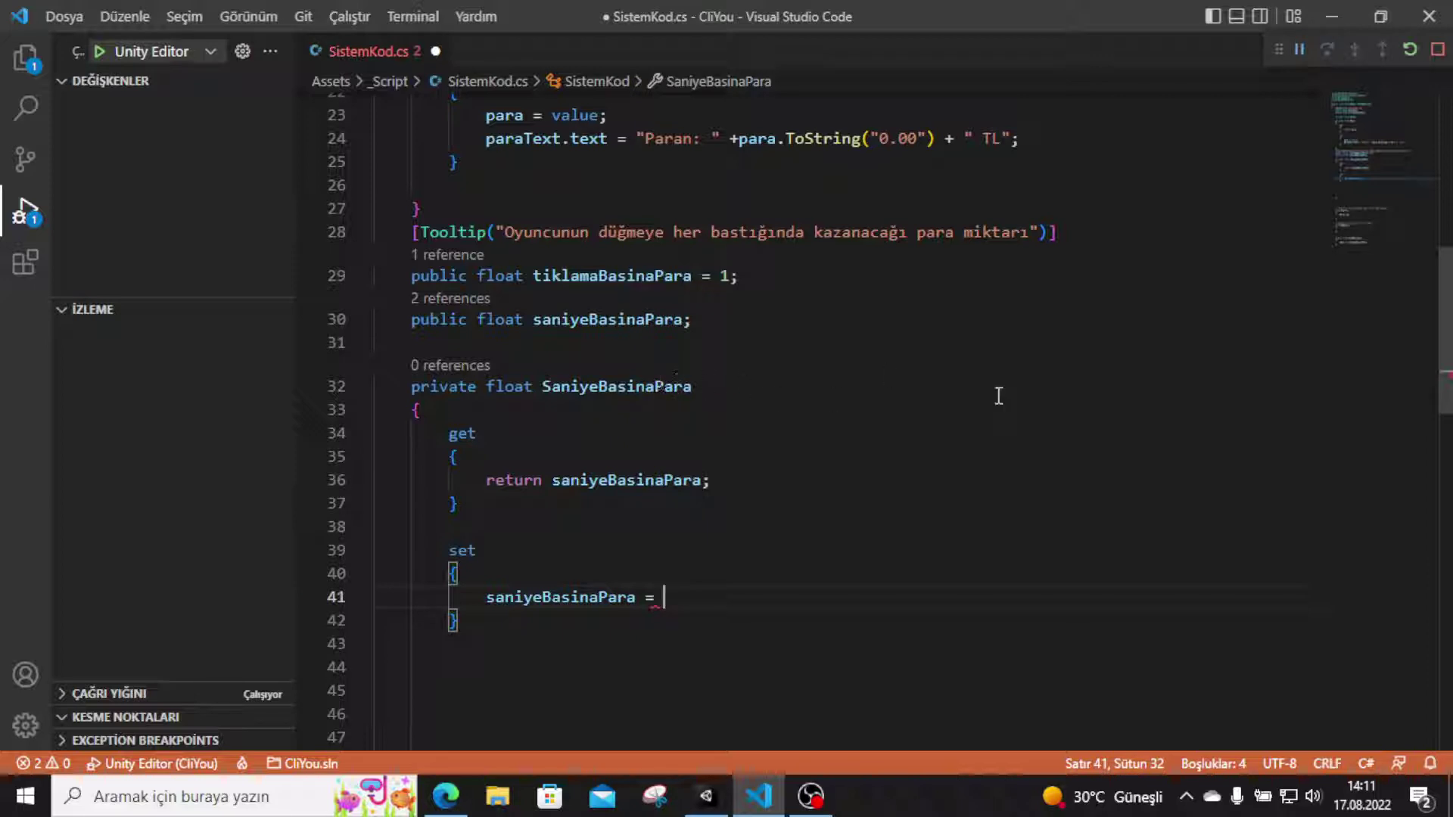
text(value)
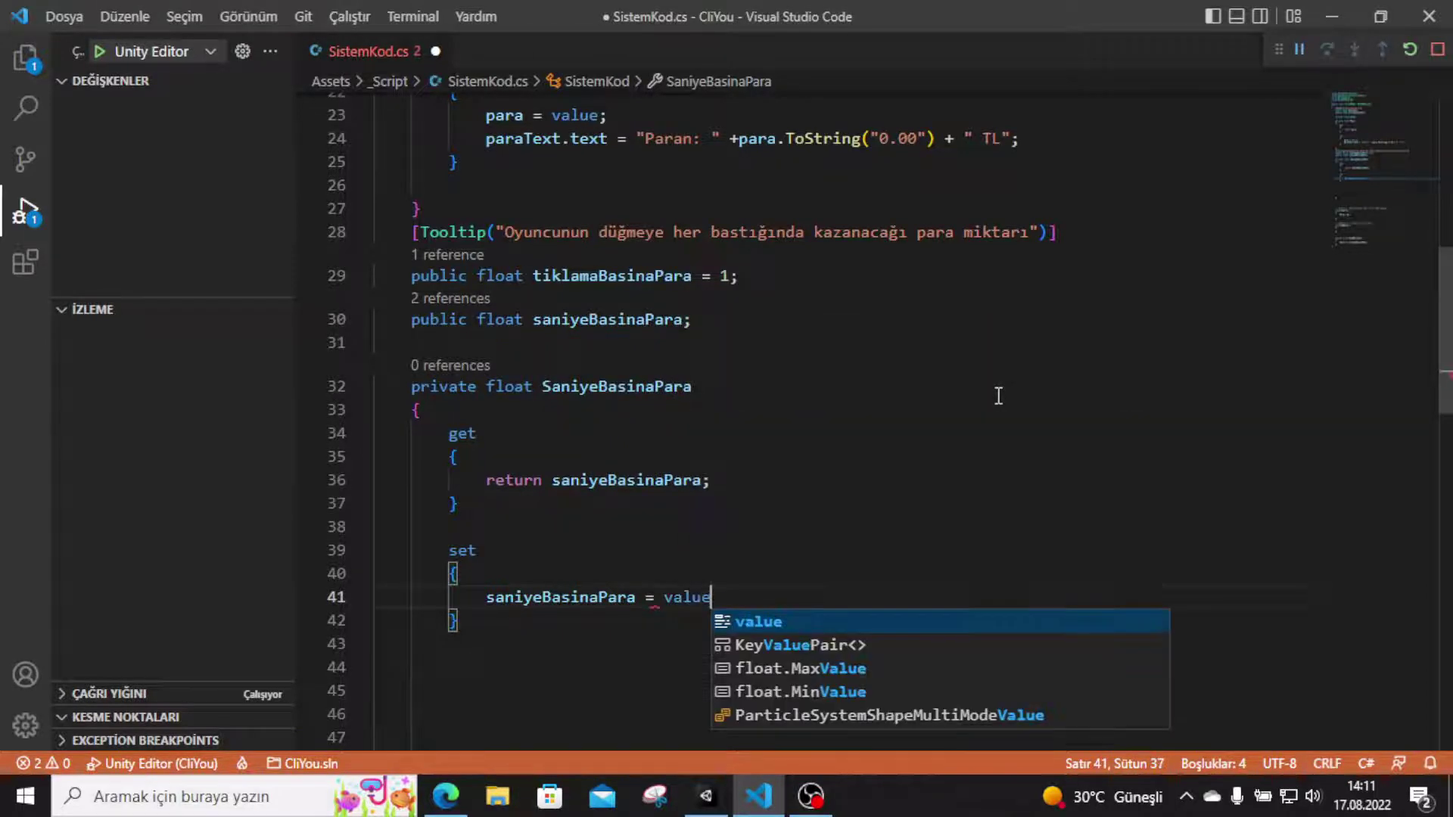
text(;)
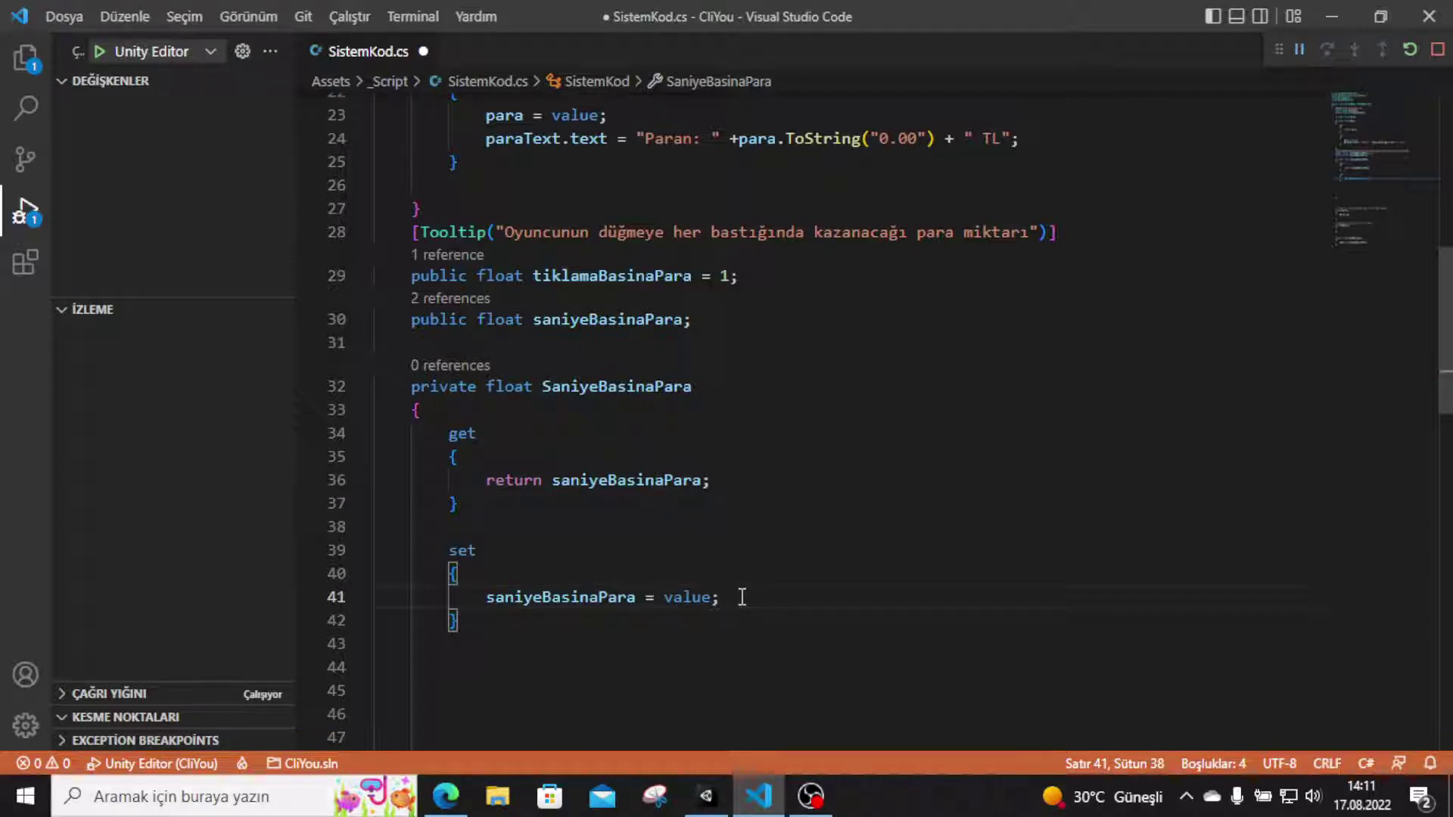
key(Return)
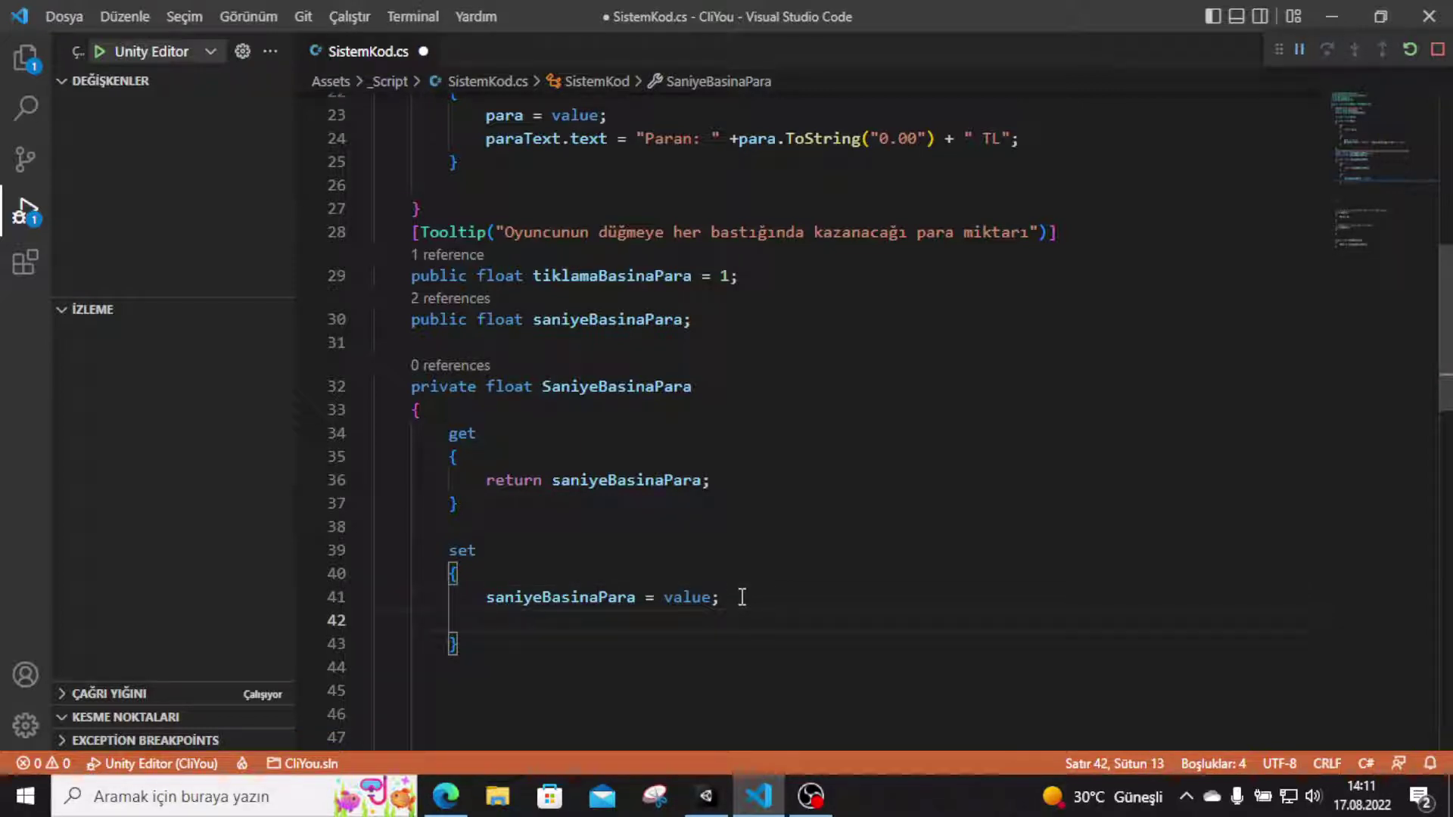
- Add a setter line assigning "Artis: " + saniyeBasinaPara.ToString("0.0") to SaniyeBasinaPara
text(Sani)
key(Return)
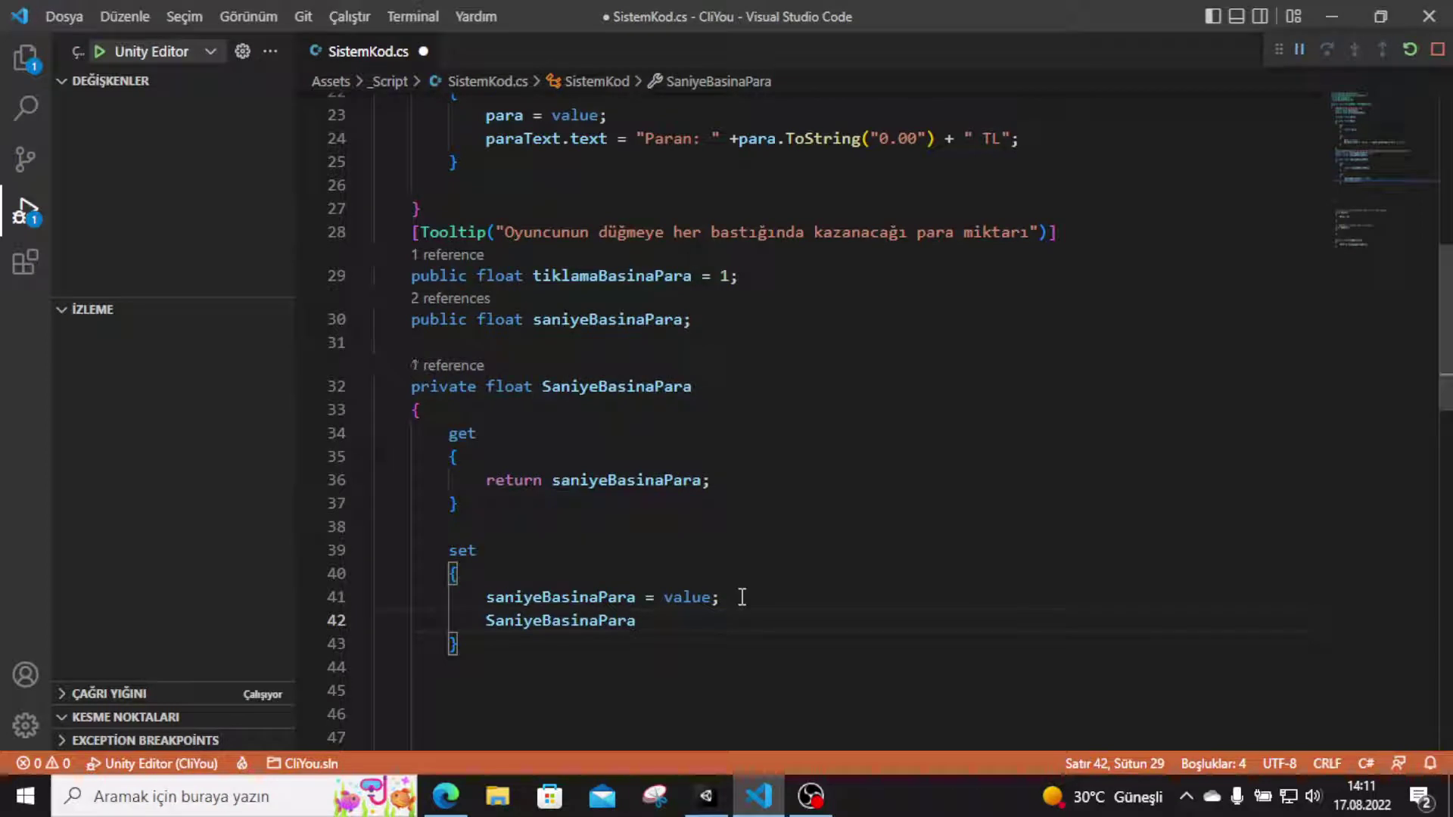
text( =)
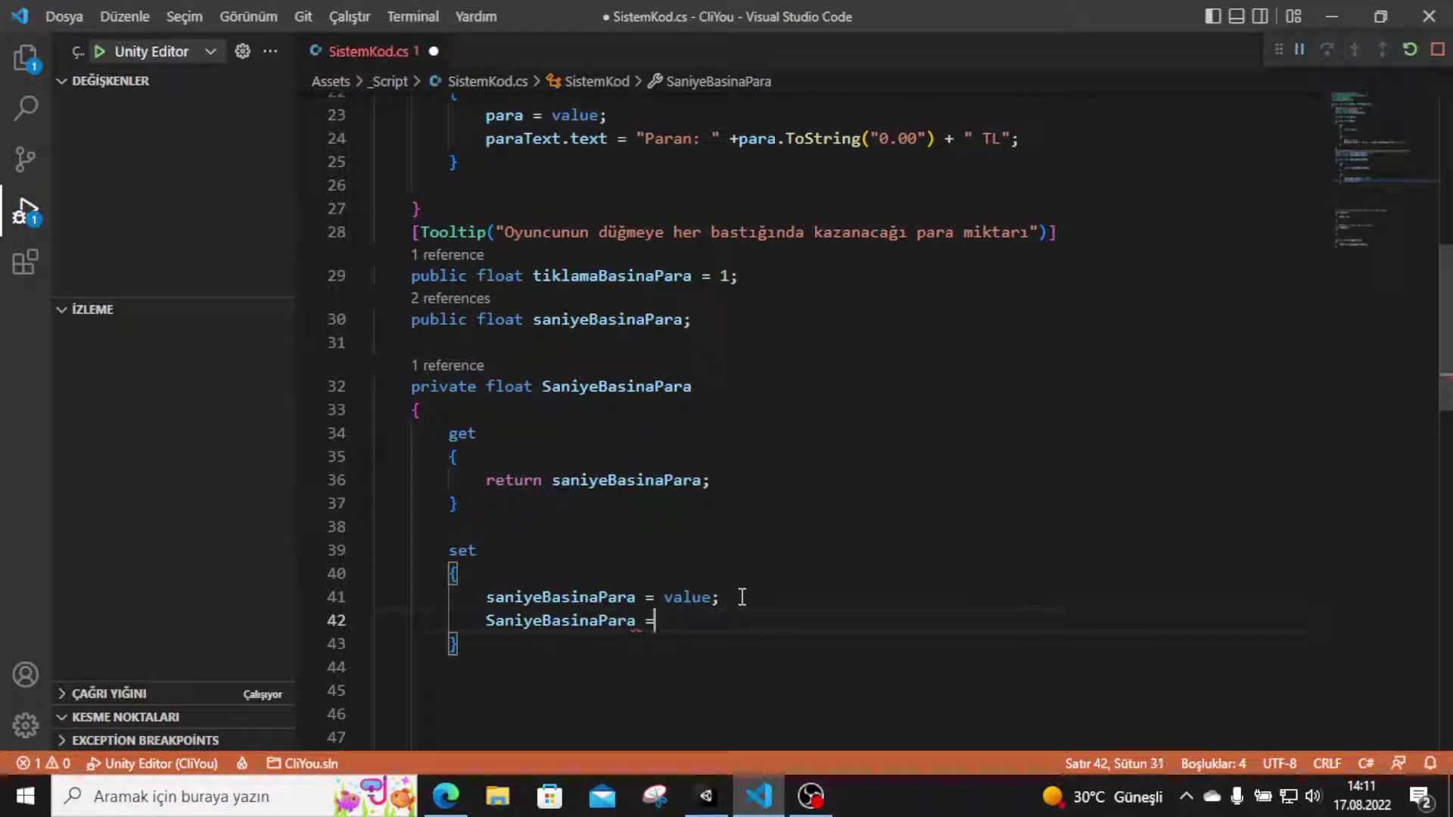
text(0;)
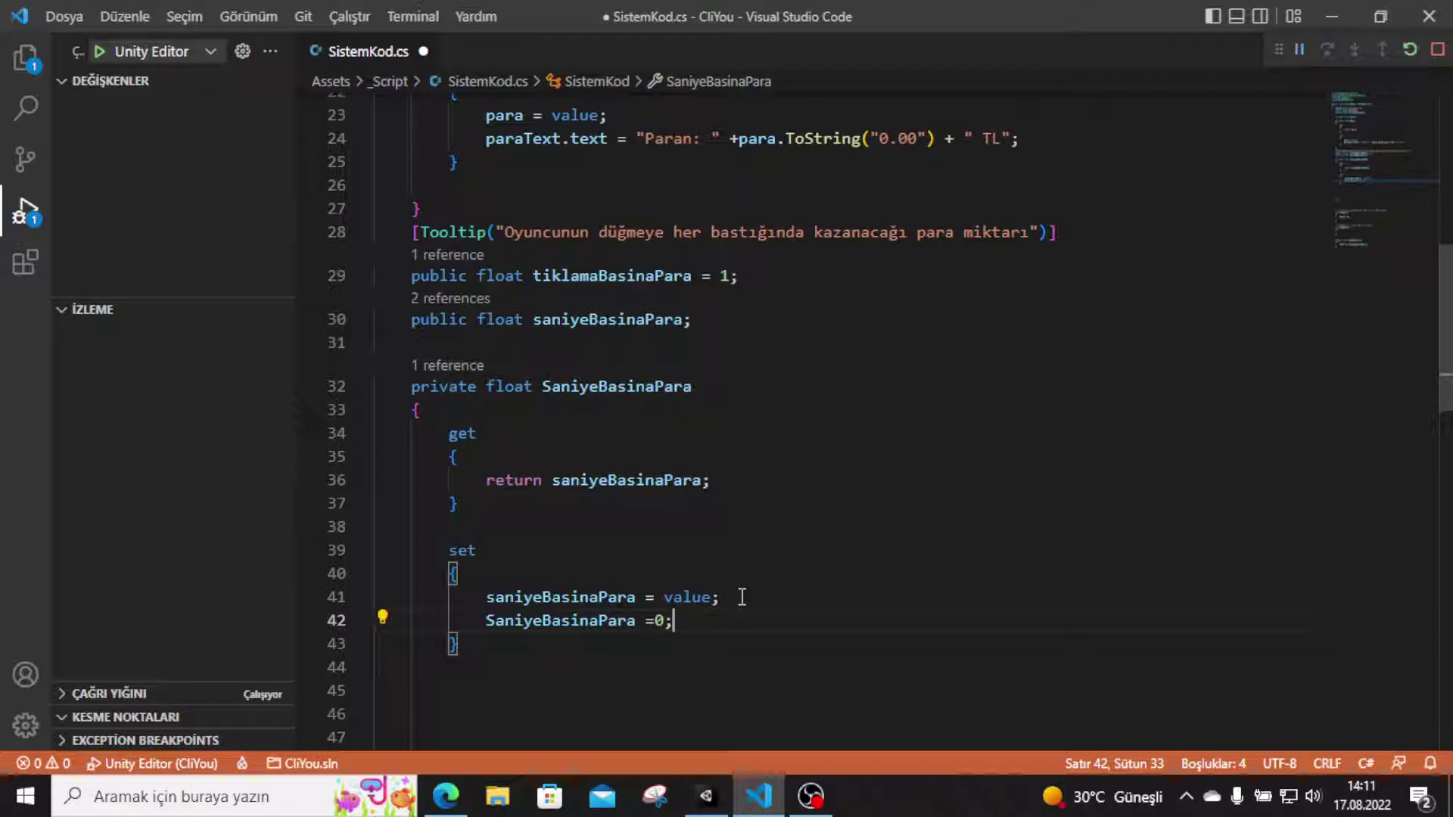
key(BackSpace)
key(BackSpace)
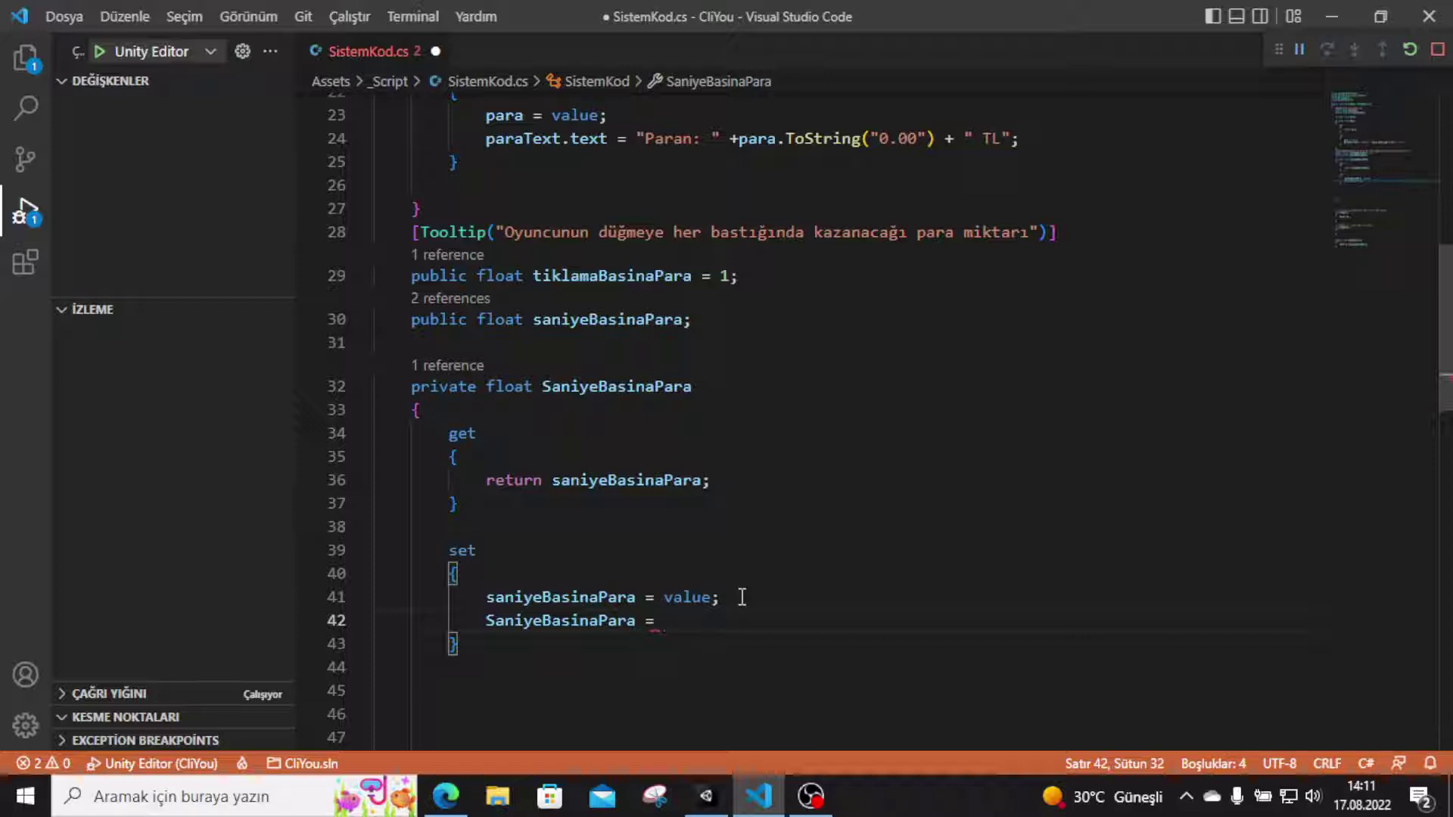
text(")
text(A)
text(rtis)
text(: )
text(" + )
text(sa)
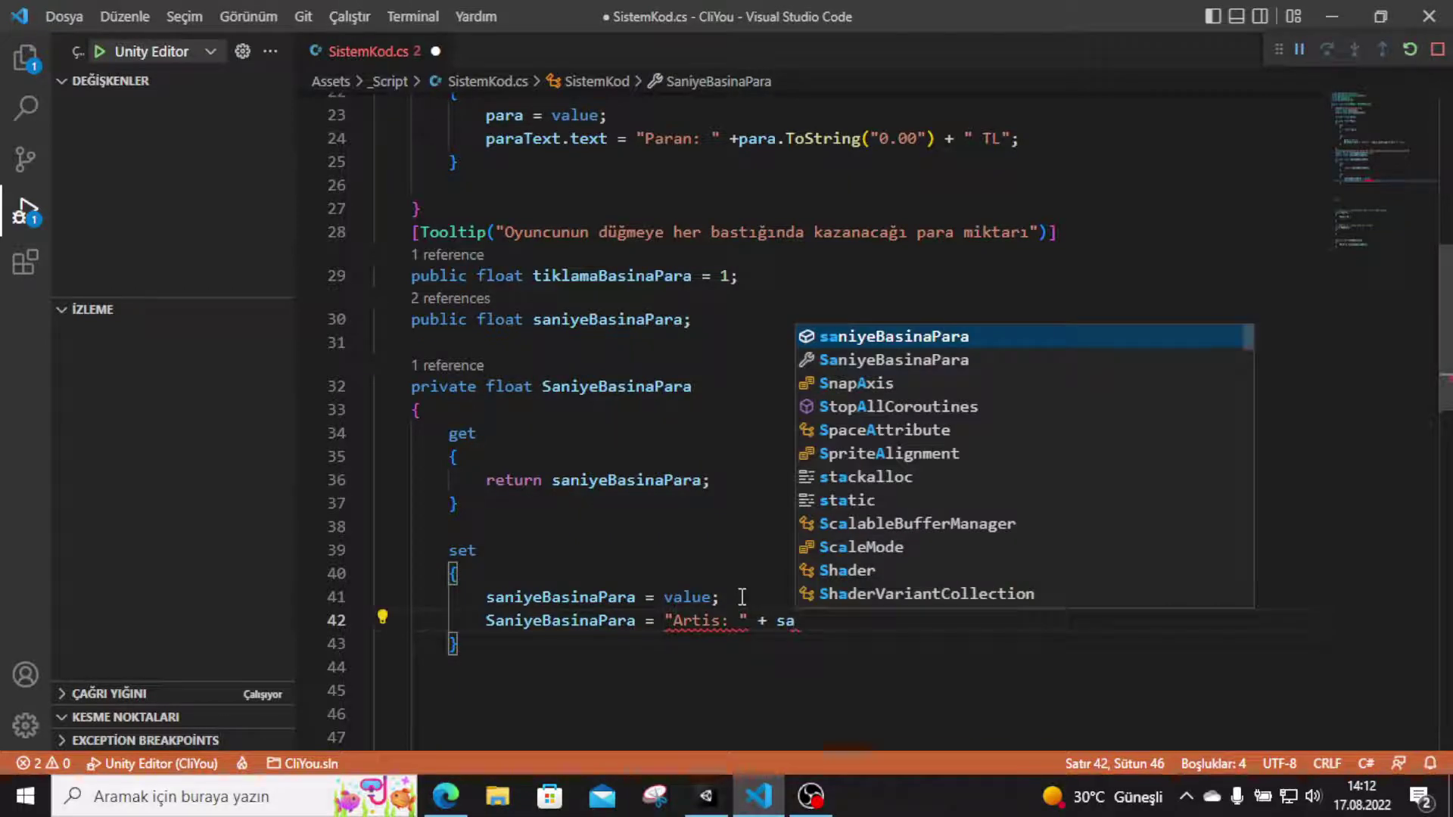
key(Return)
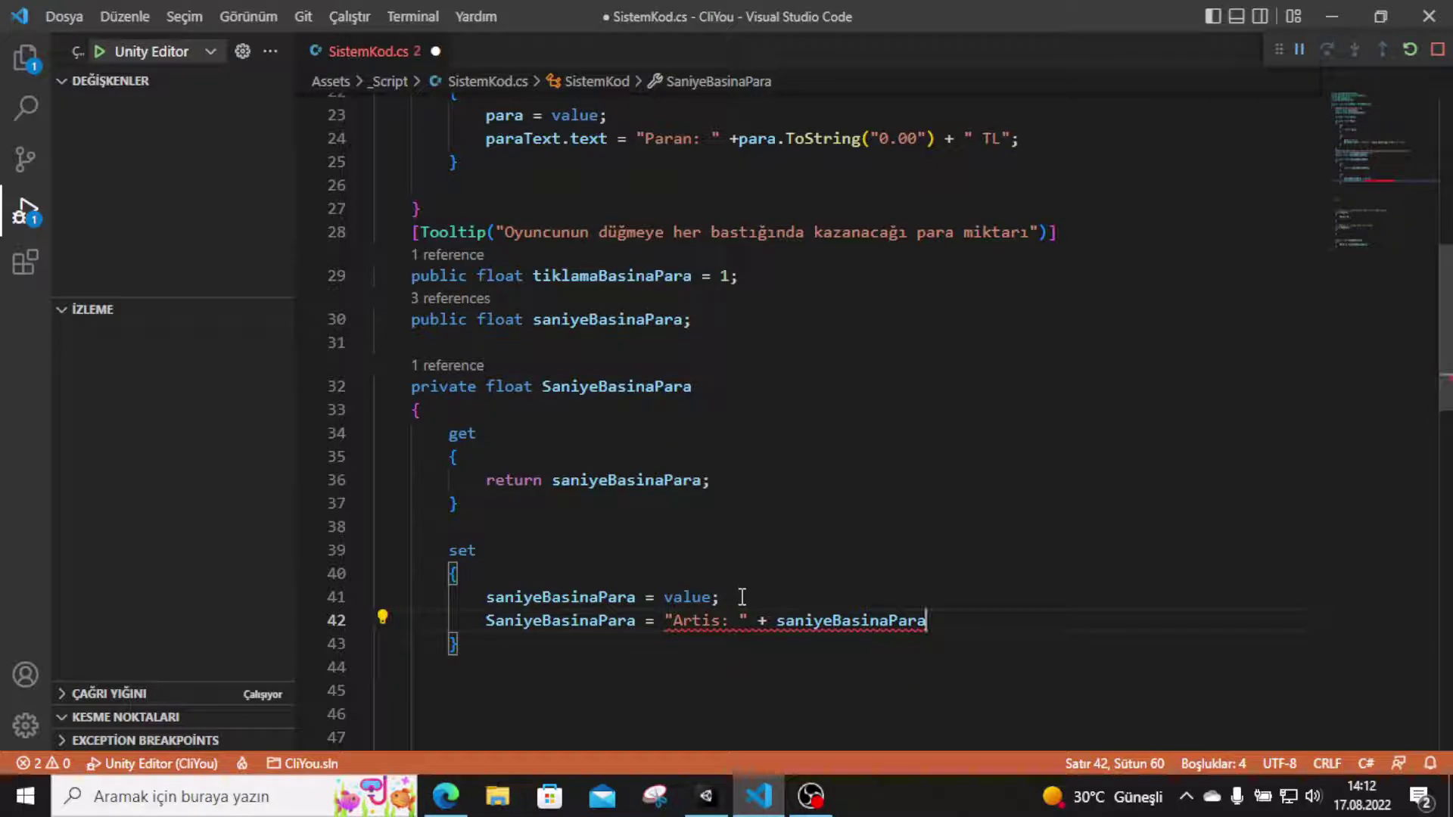
mouse_move(719, 621)
text(.)
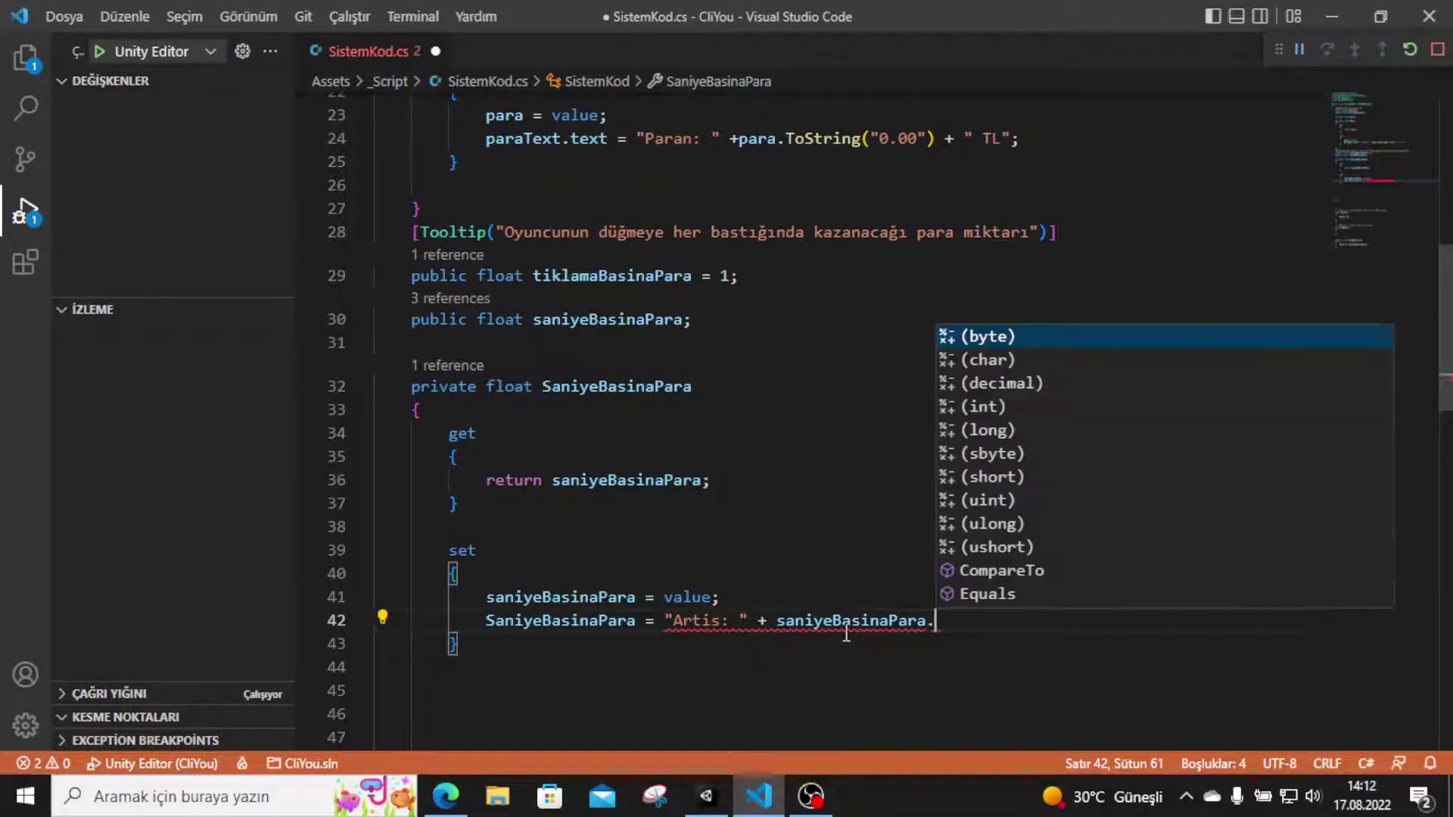
text(T)
key(Tab)
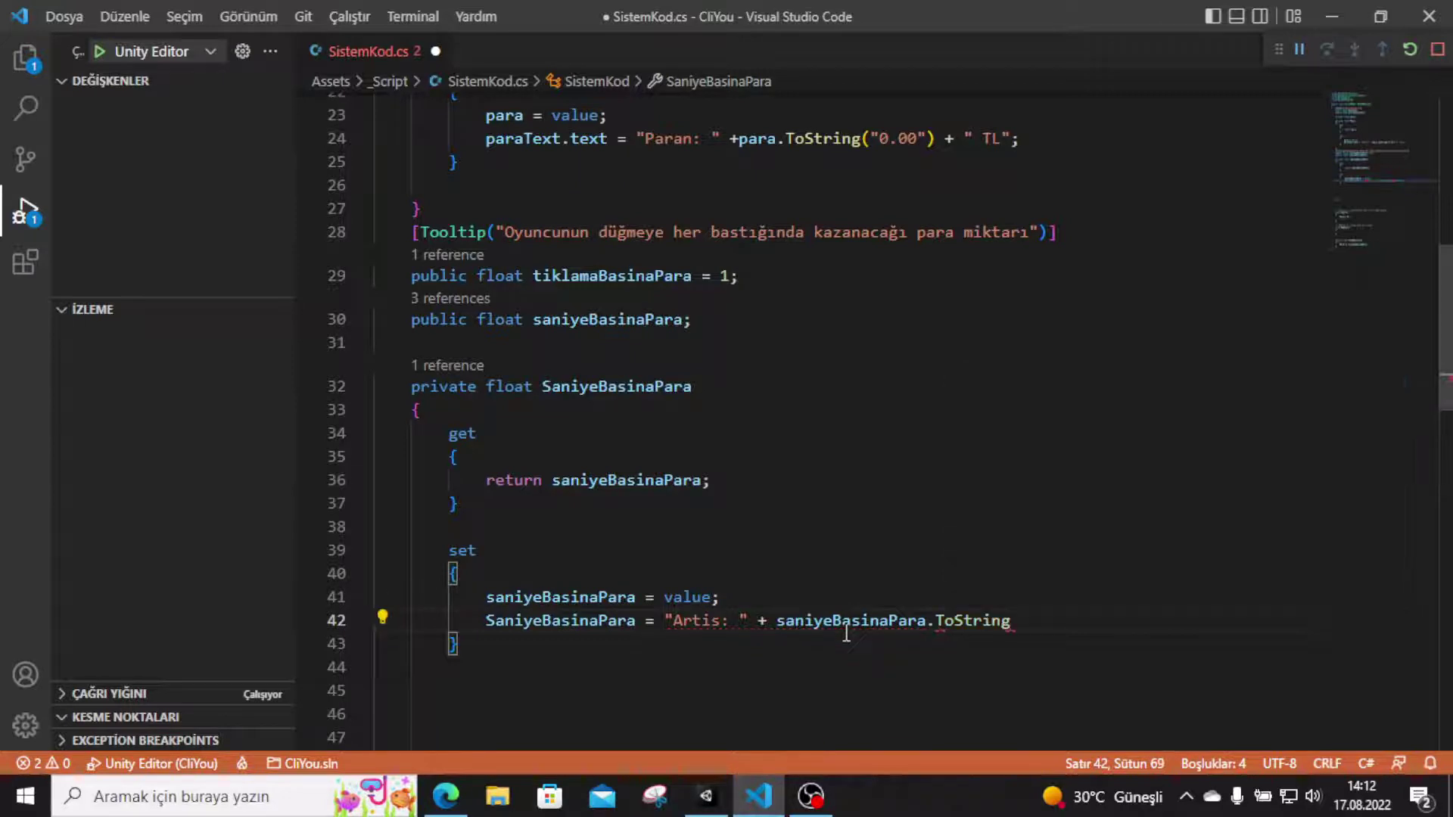
text(()
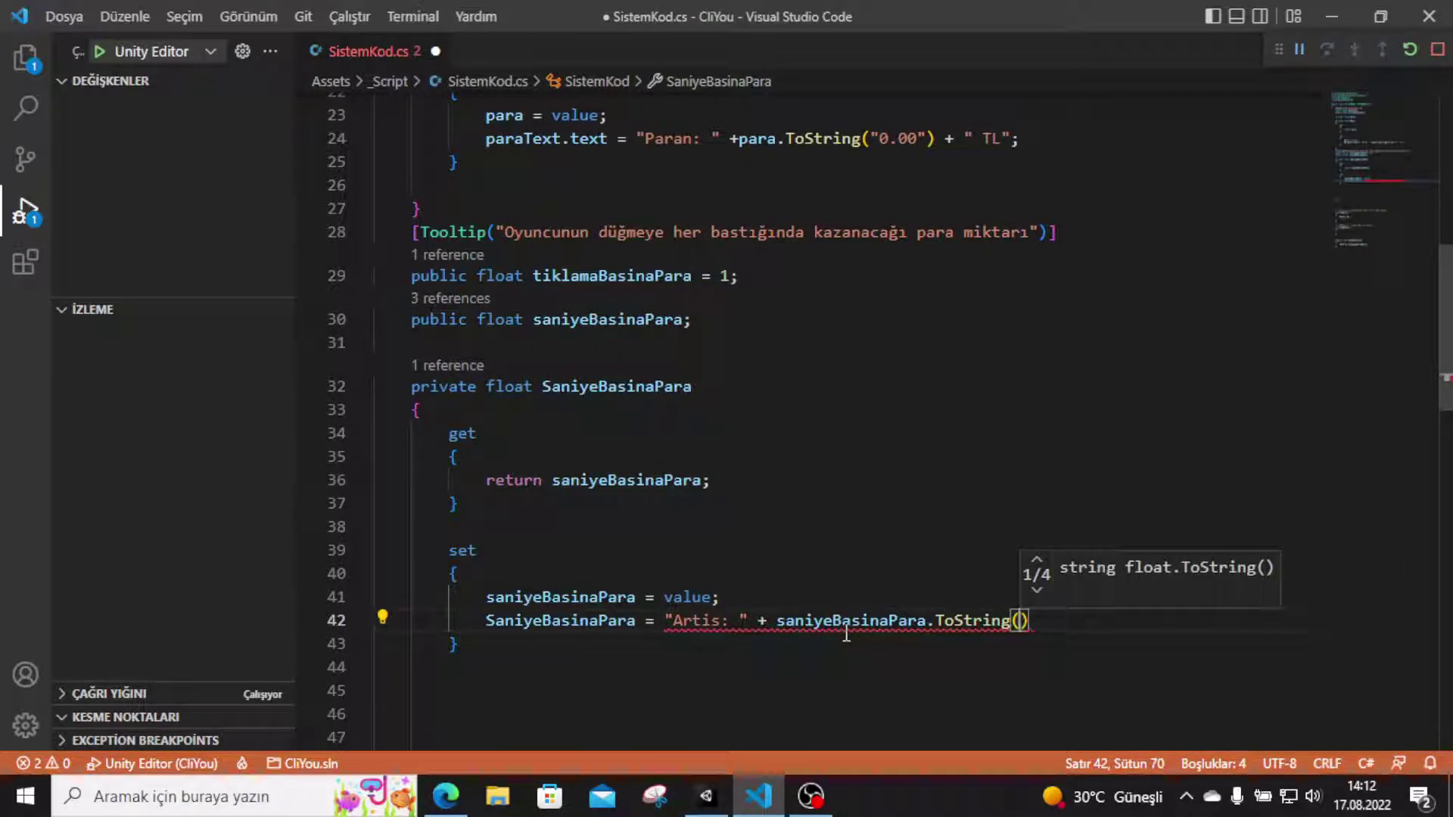
text("0.)
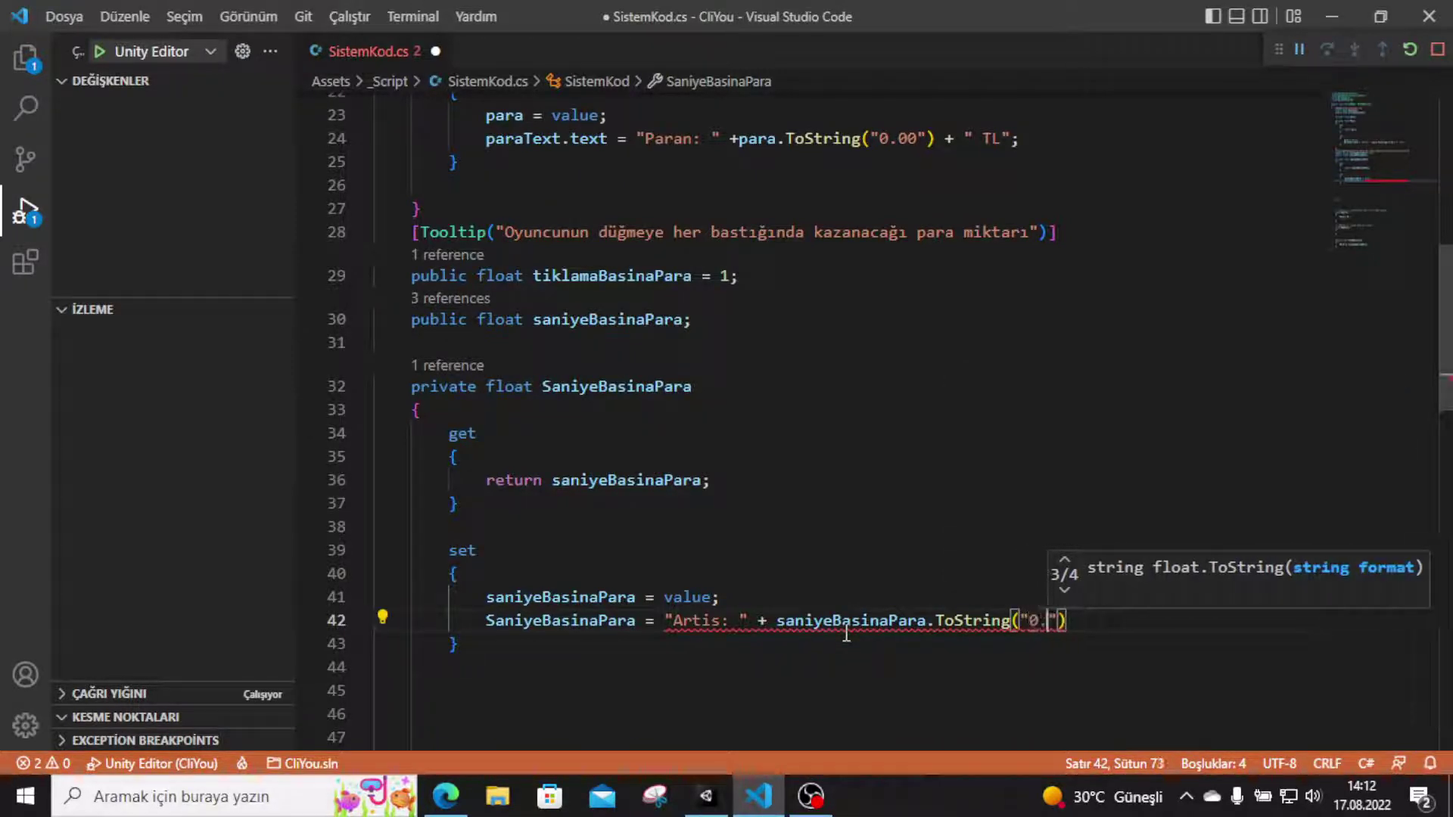
text(0")
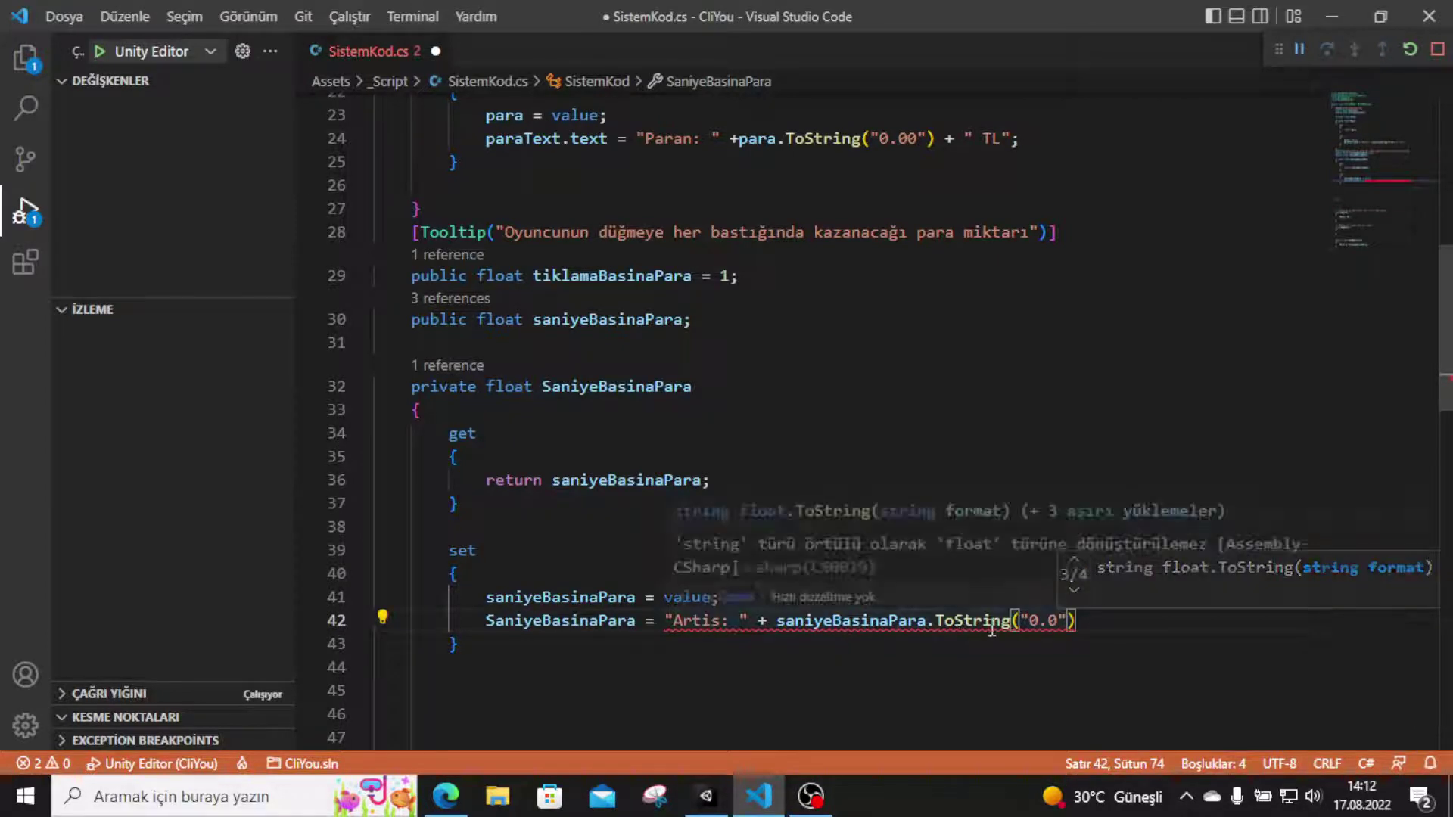
text();)
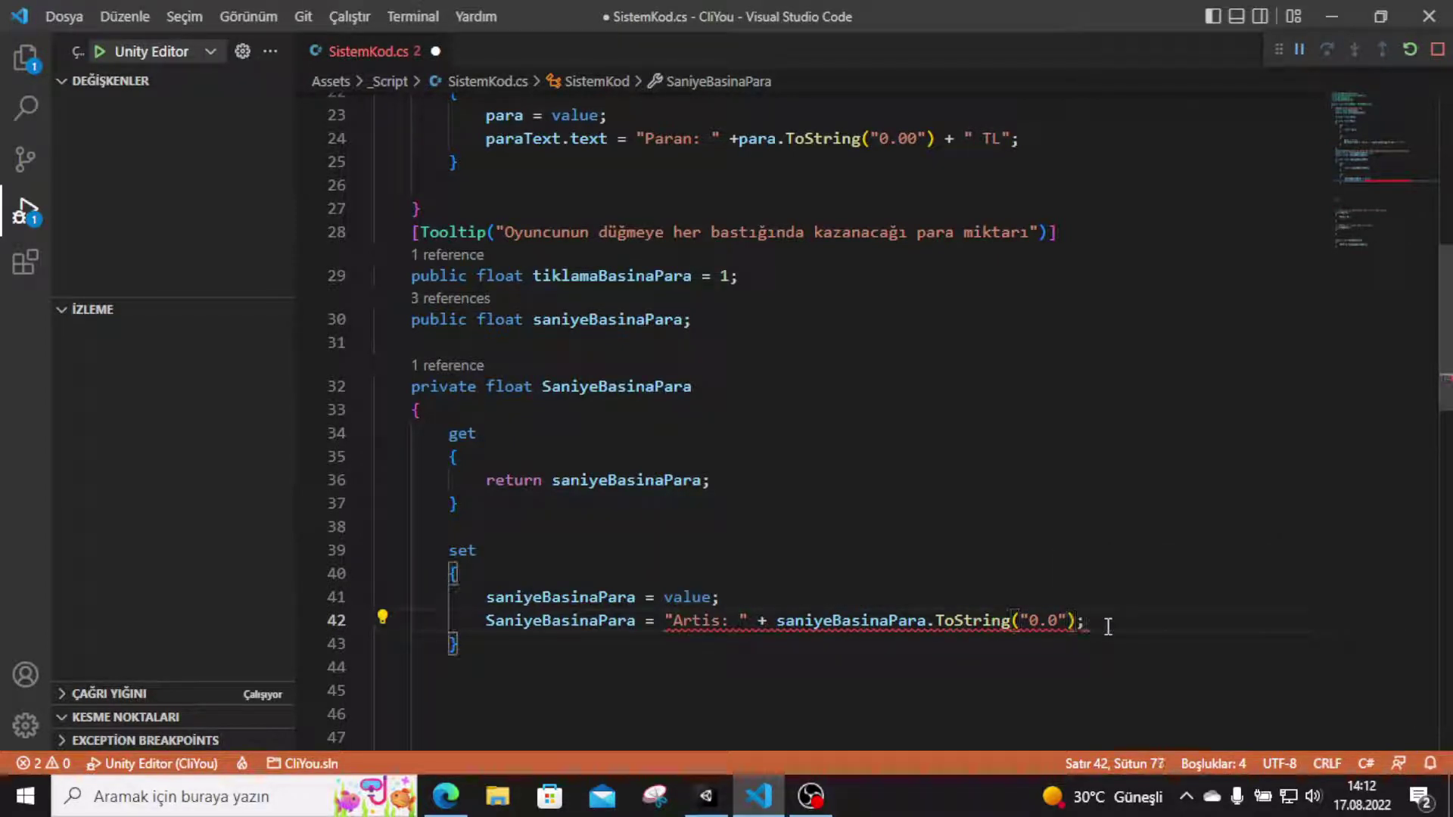
- Replace SaniyeBasinaPara on line 42 with artisSaniyeText.text as the assignment target
scroll(1107, 626, down, 1)
scroll(1086, 593, down, 1)
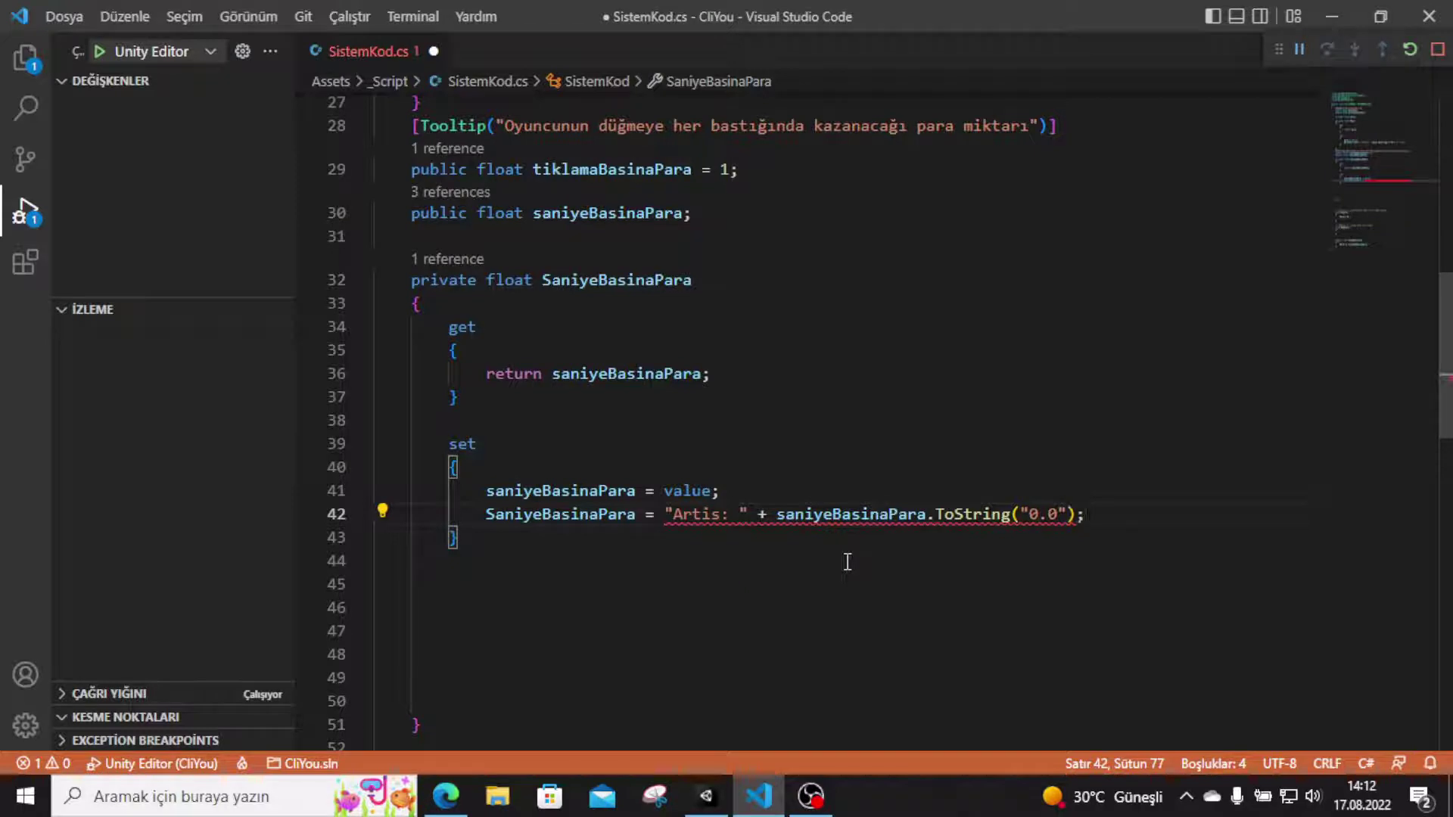
click(612, 530)
double_click(610, 517)
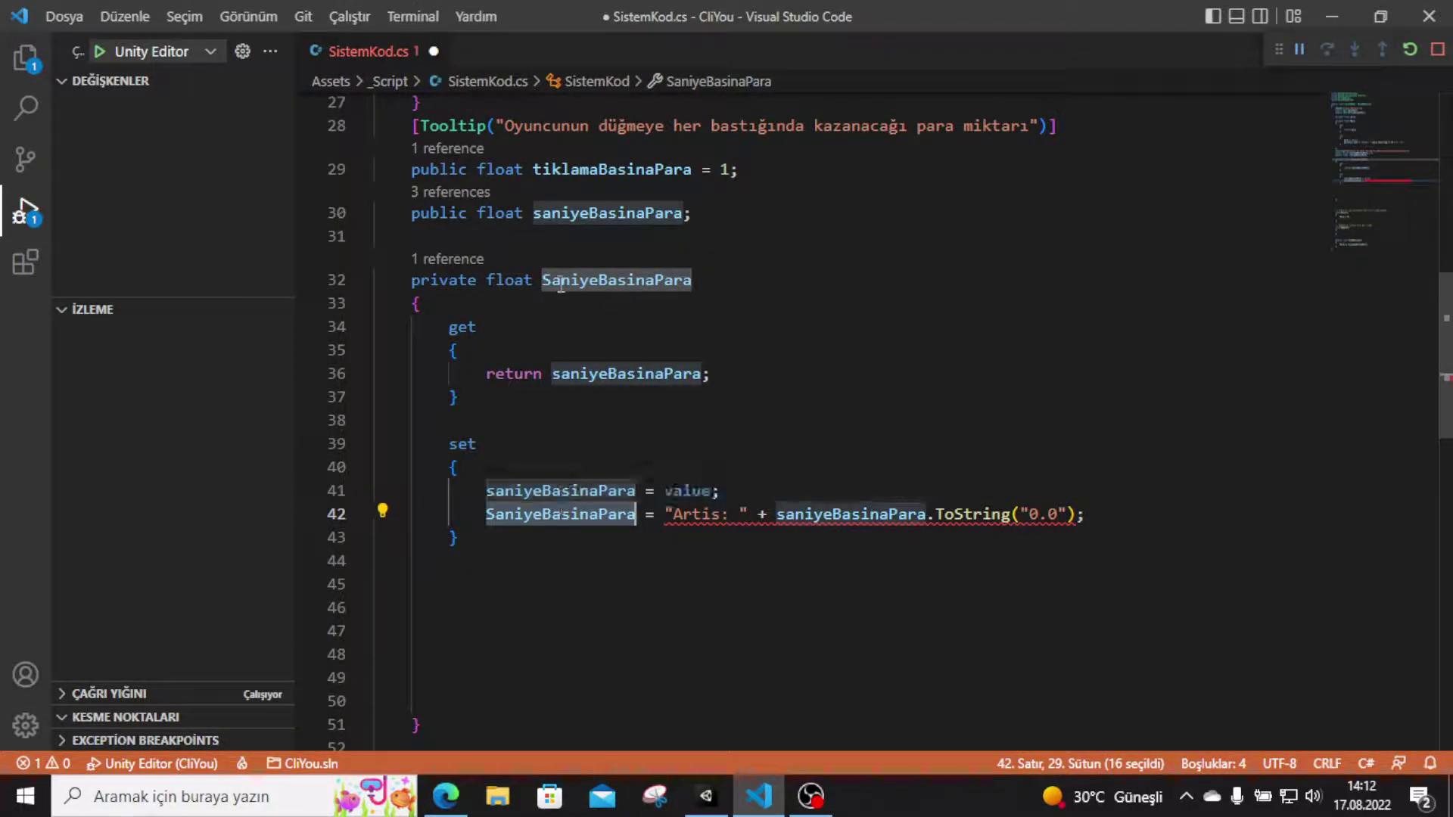
click(637, 521)
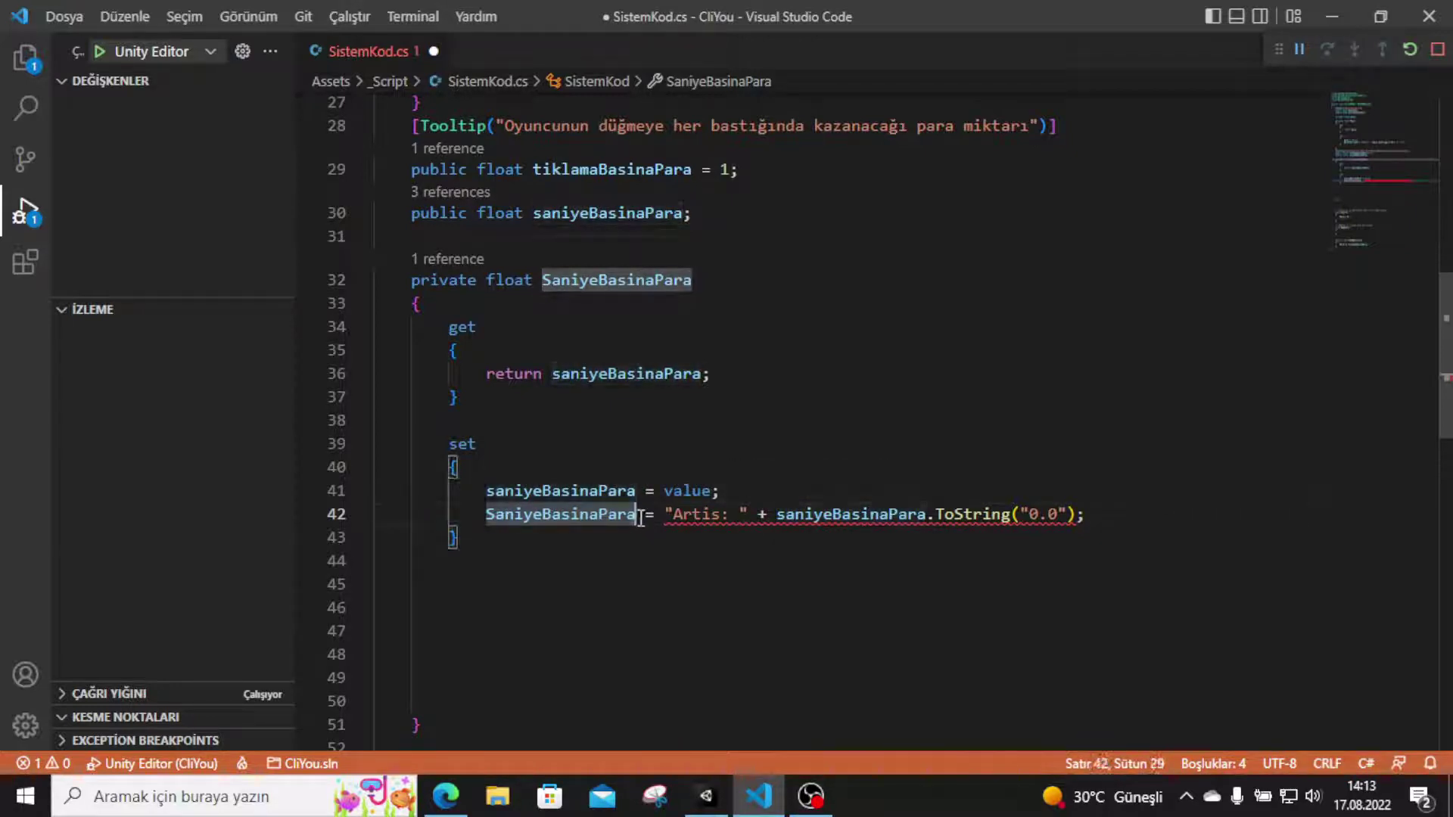
drag(640, 522, 486, 519)
scroll(589, 461, up, 5)
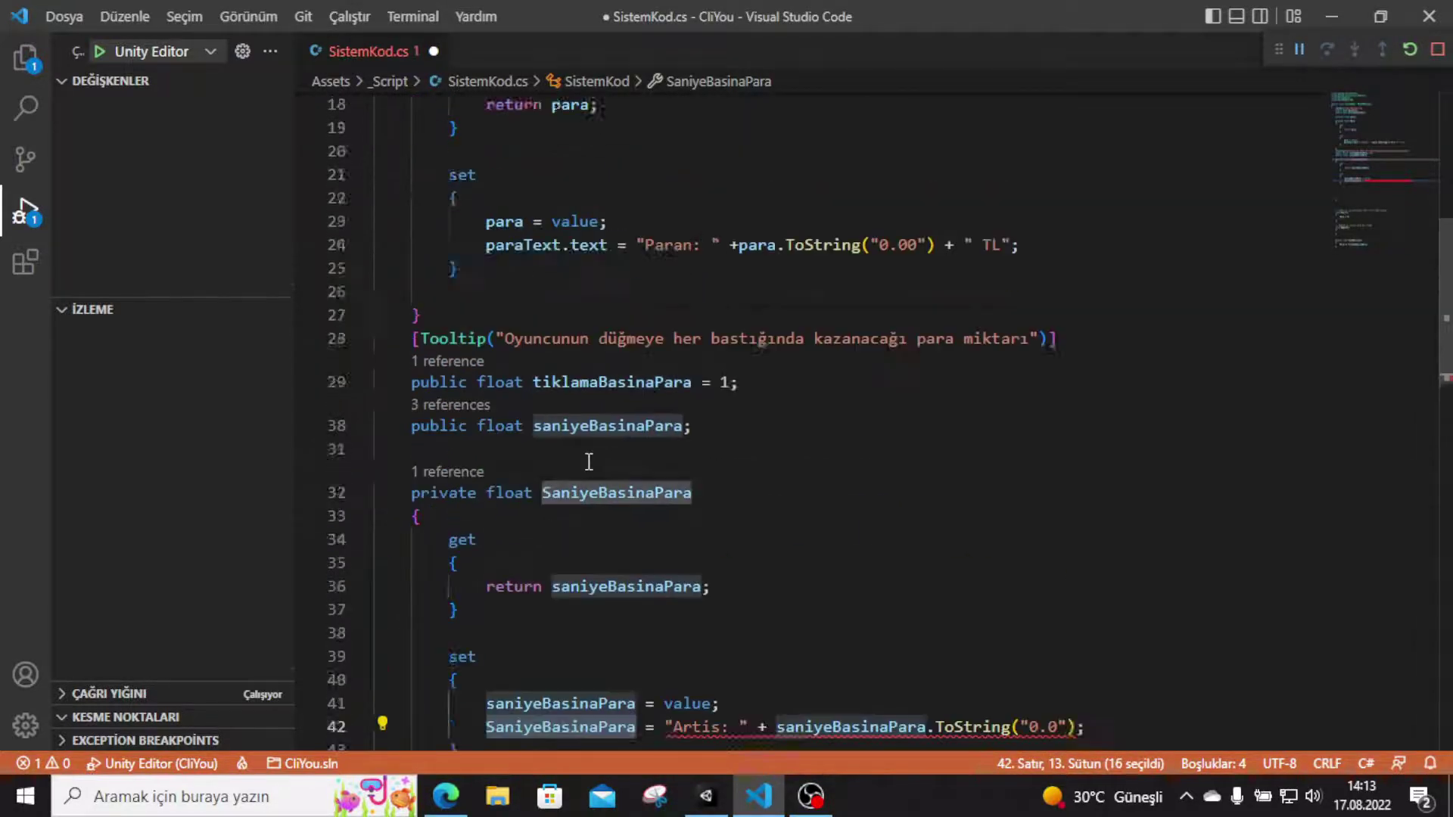
scroll(589, 461, up, 3)
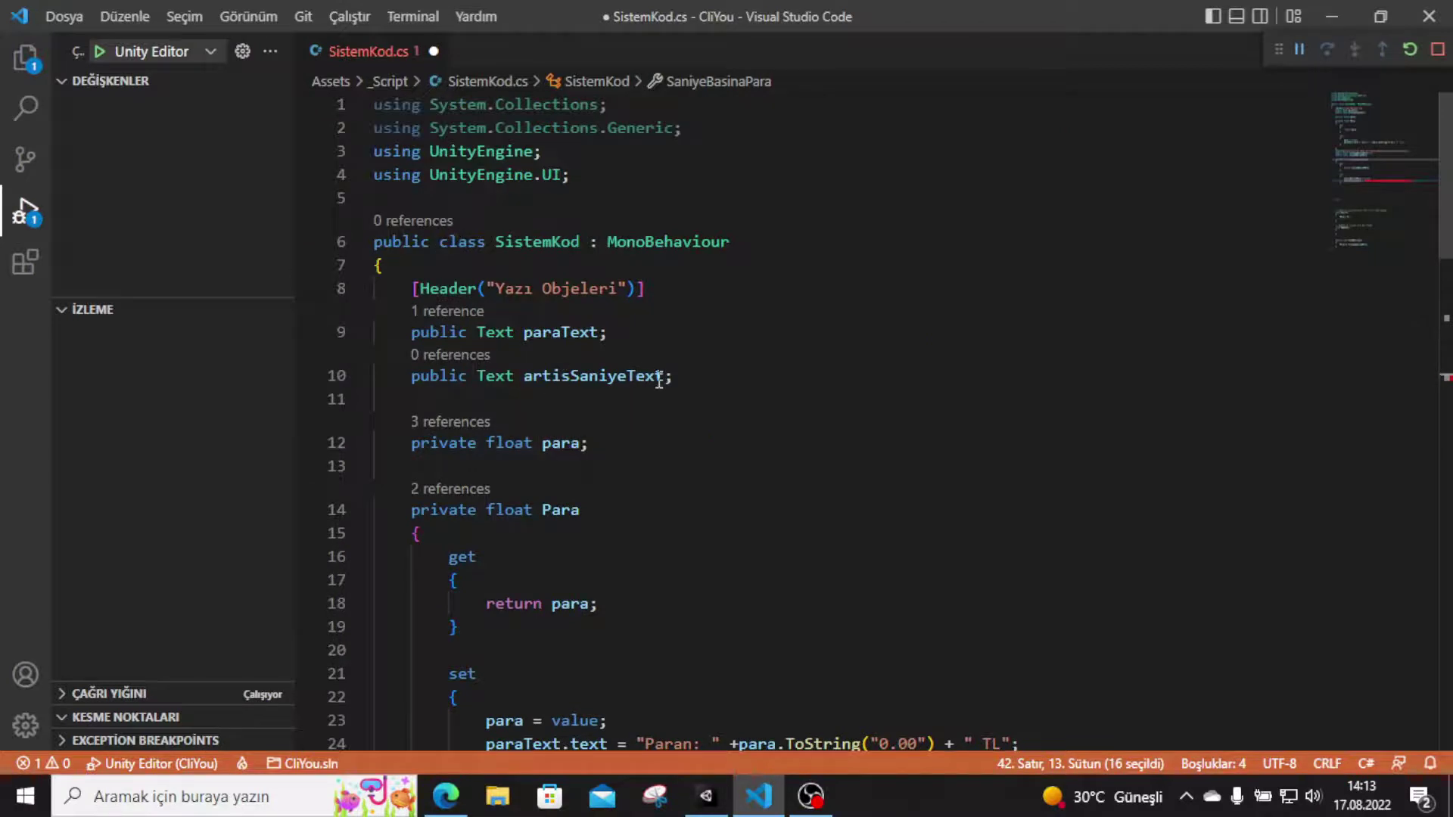
scroll(659, 381, down, 9)
text(a)
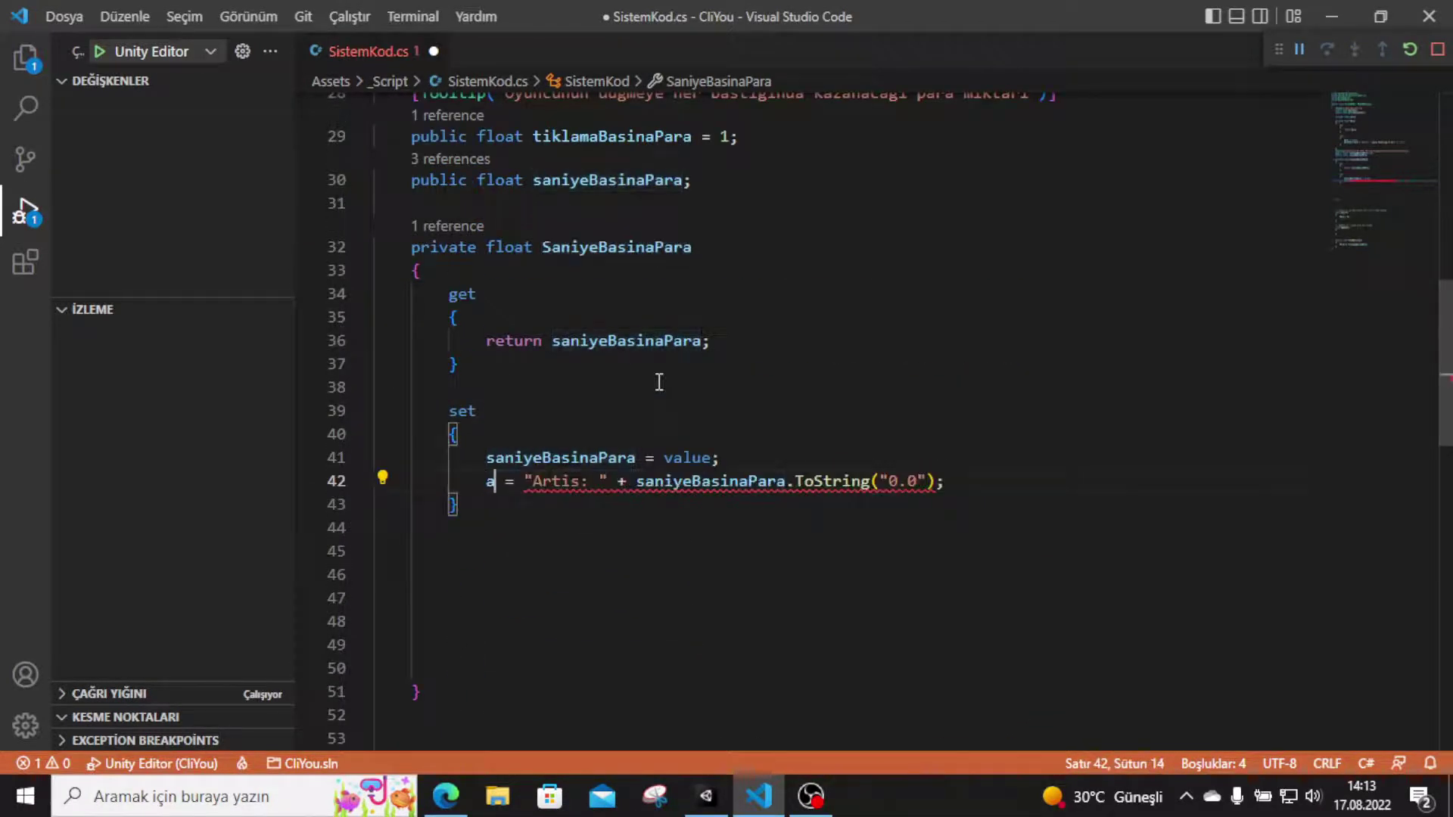
text(t)
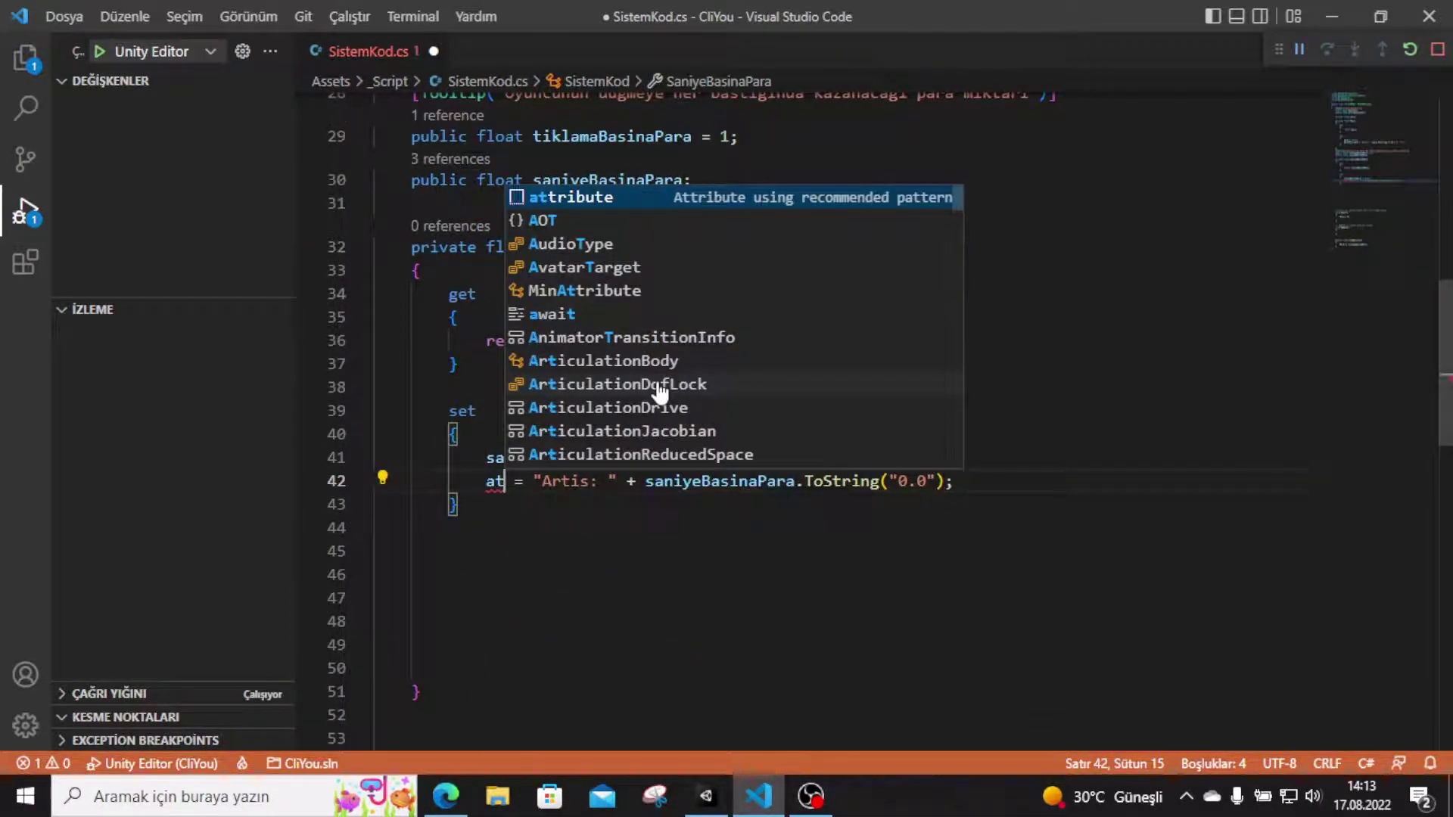
key(BackSpace)
text(rt)
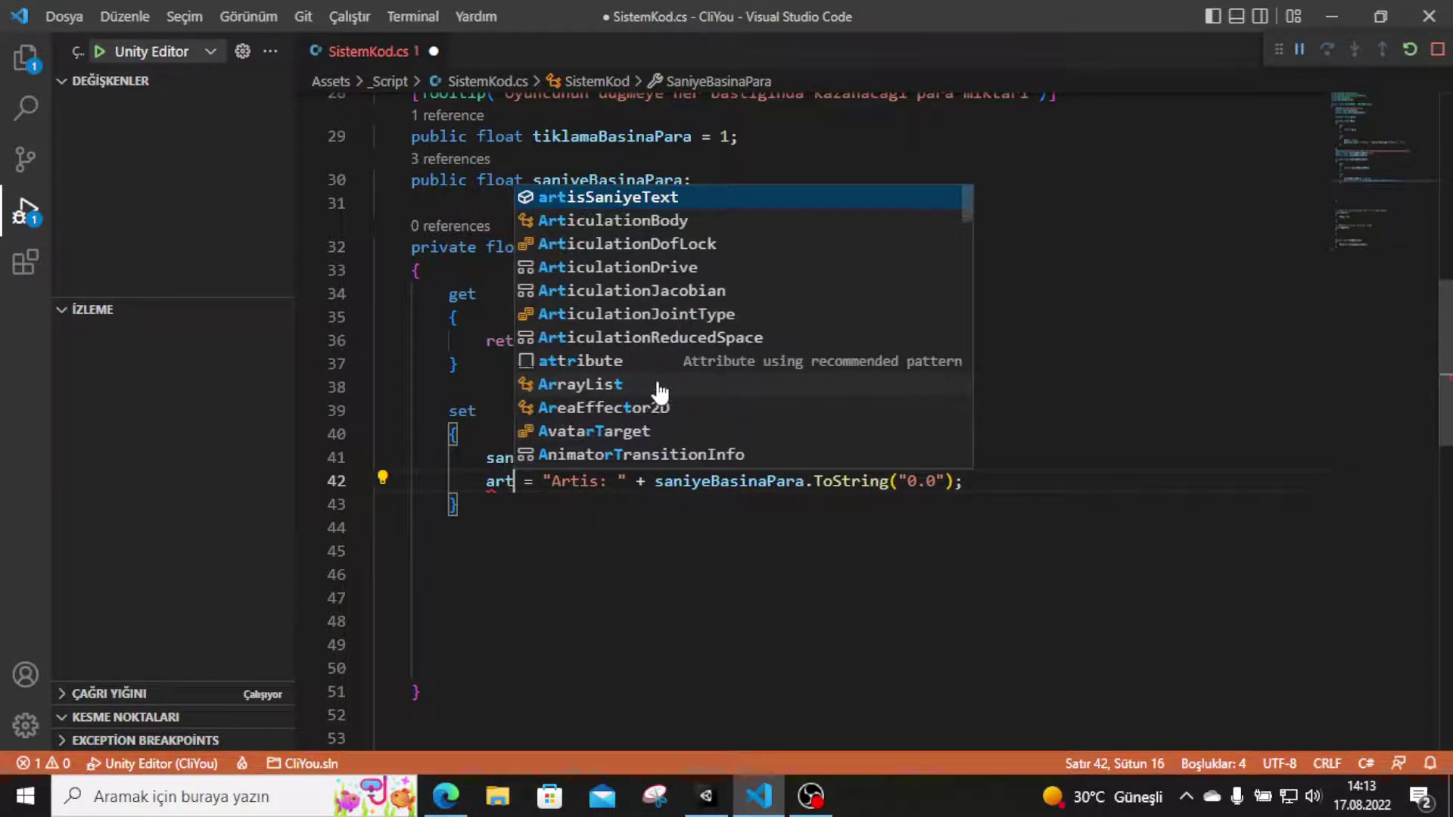
key(Return)
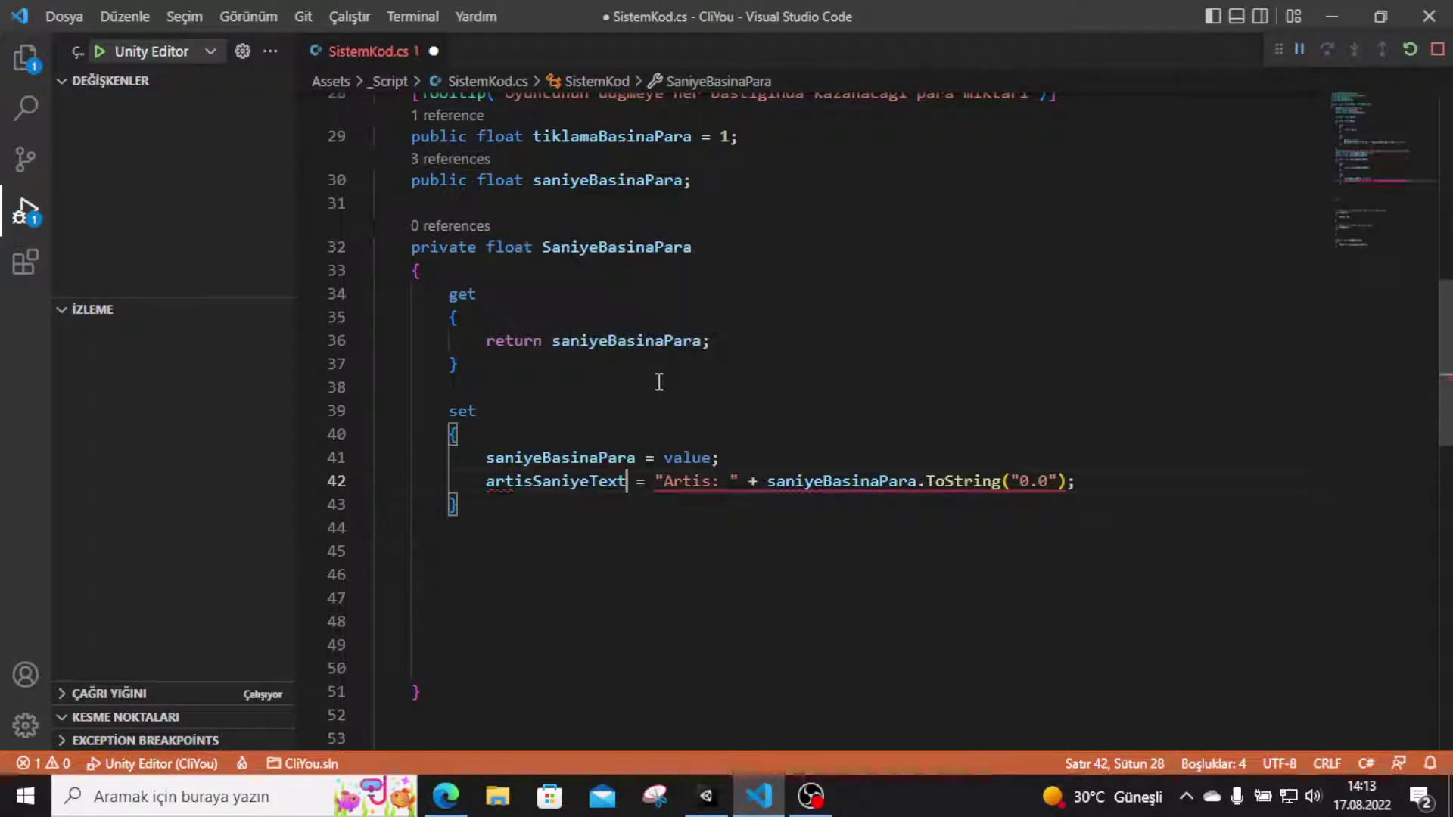
text(.t)
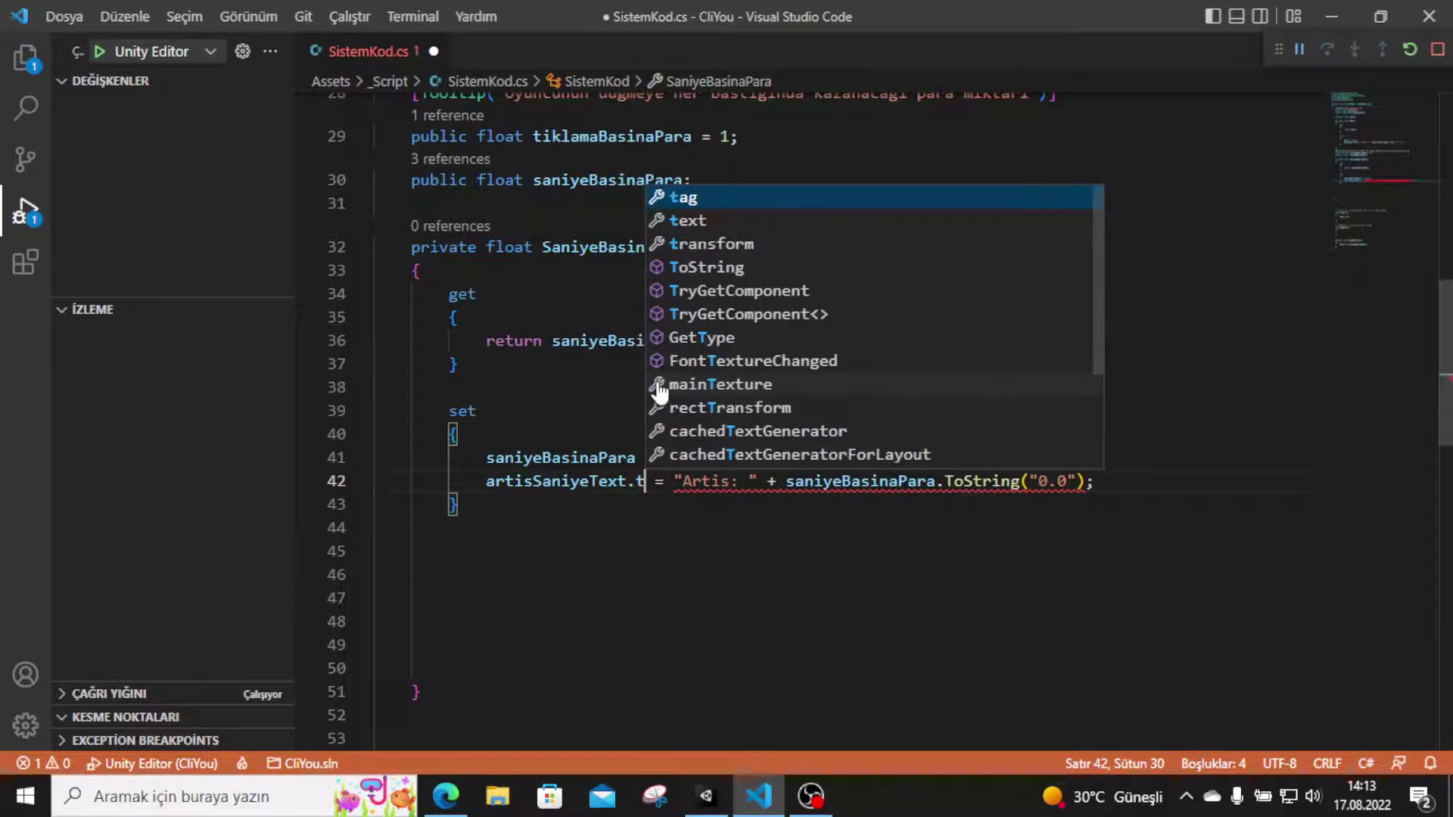
text(e)
key(Return)
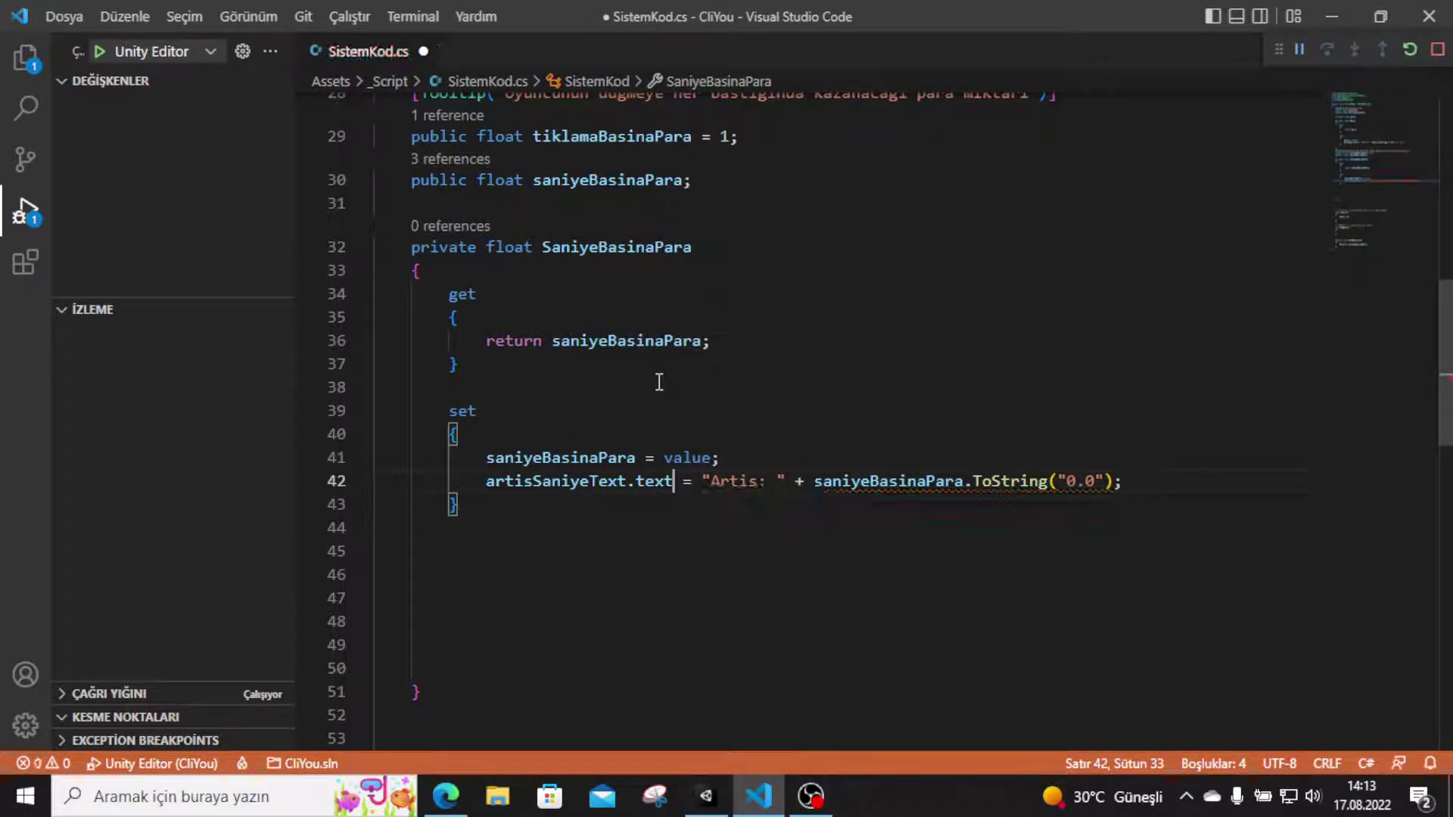
- Add 'SaniyeBasinaPara =0;' after 'Para = 0;' in Start(), save, and go to Unity
click(741, 505)
scroll(741, 506, down, 4)
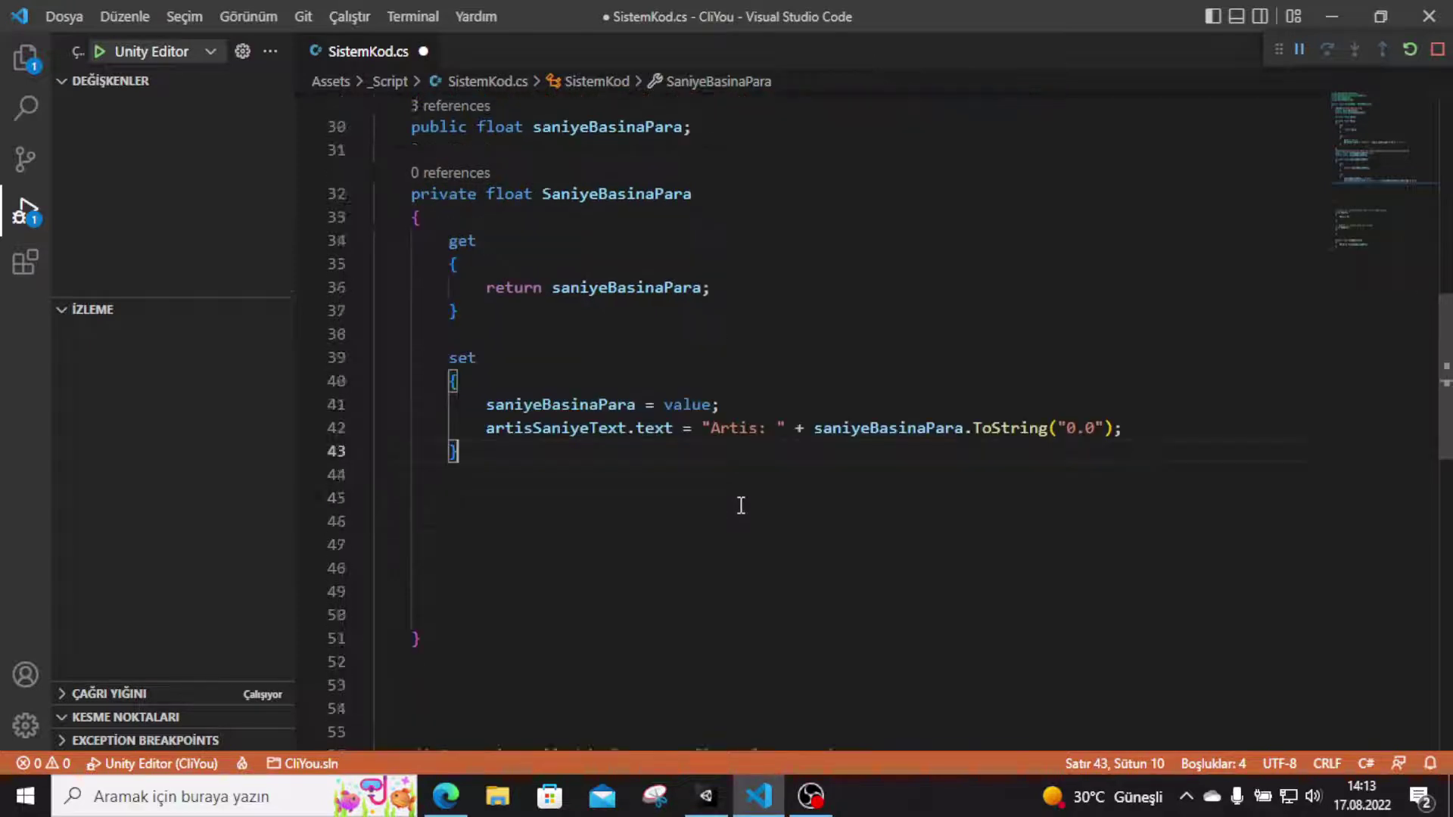
click(548, 579)
key(Return)
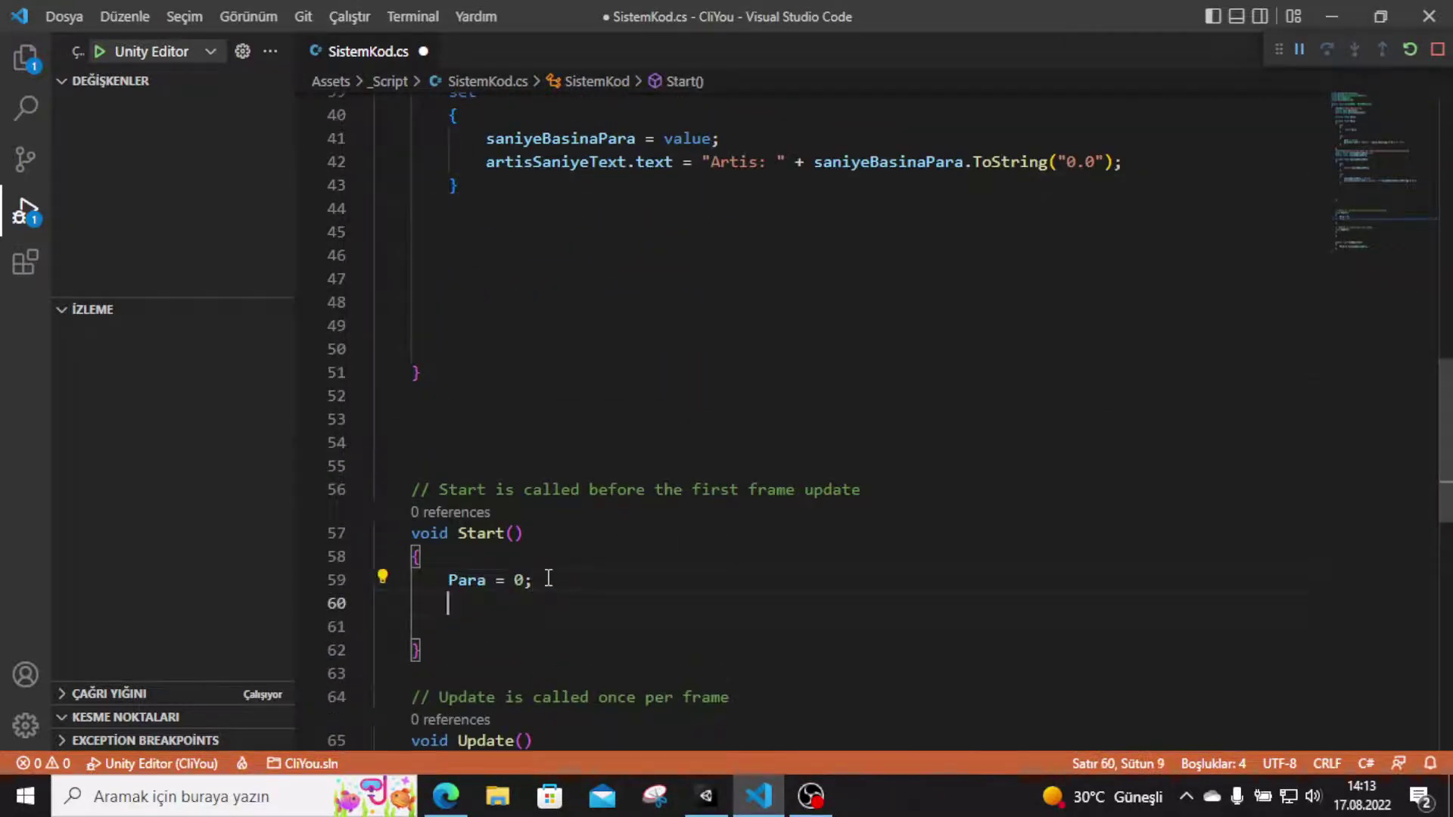
text(Sa)
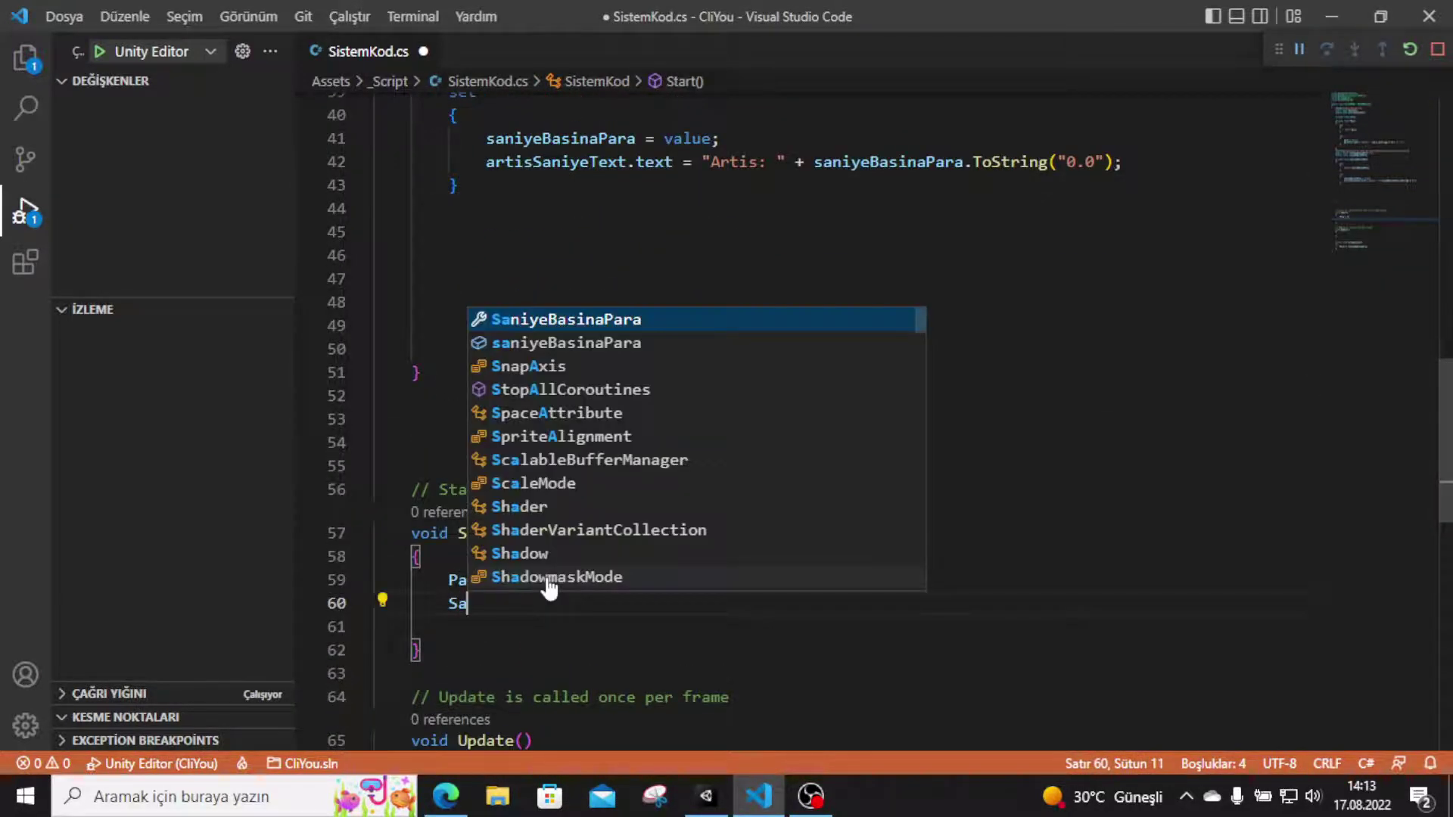
key(Return)
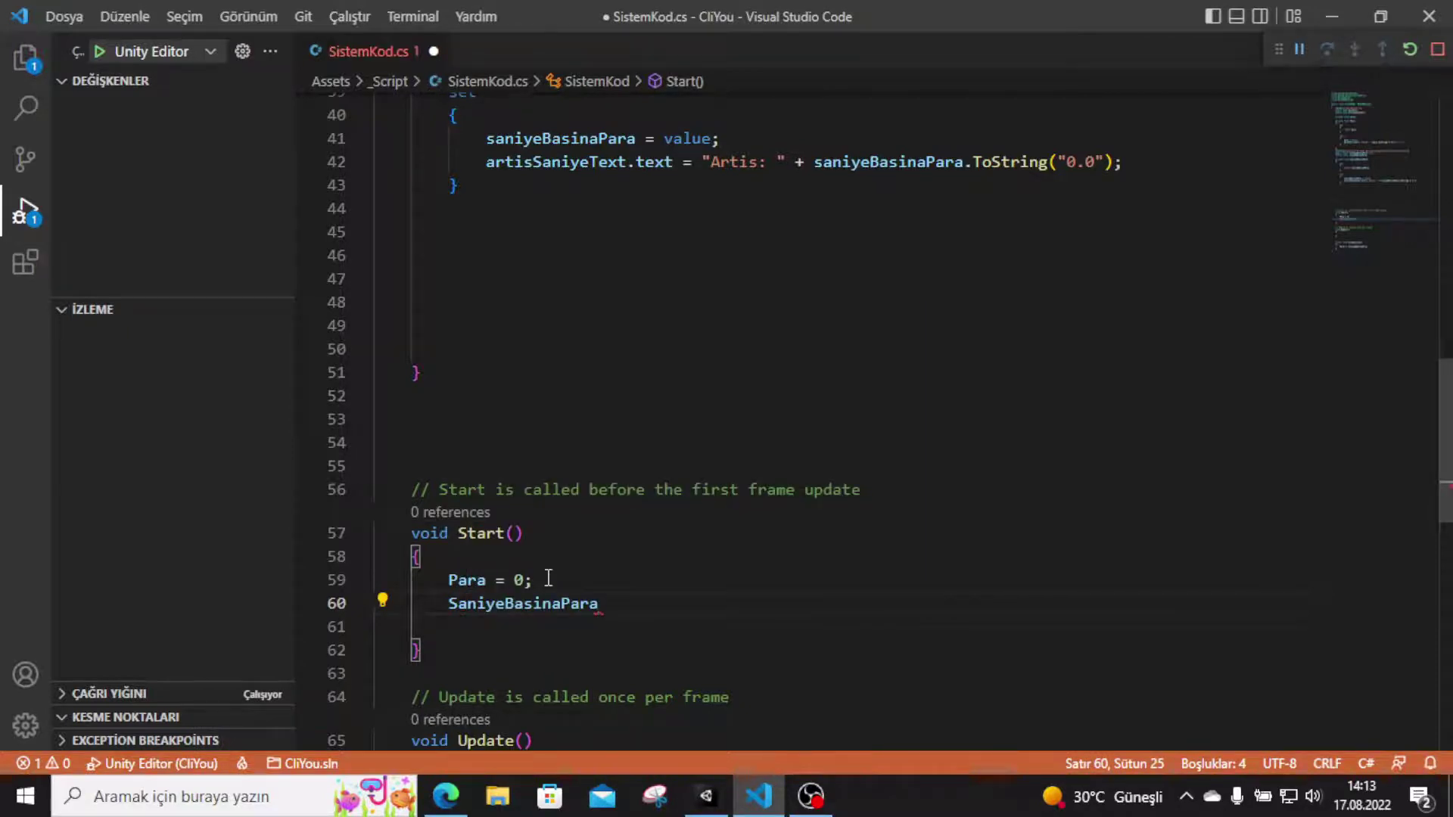
scroll(549, 578, up, 2)
scroll(572, 281, down, 2)
scroll(571, 281, down, 1)
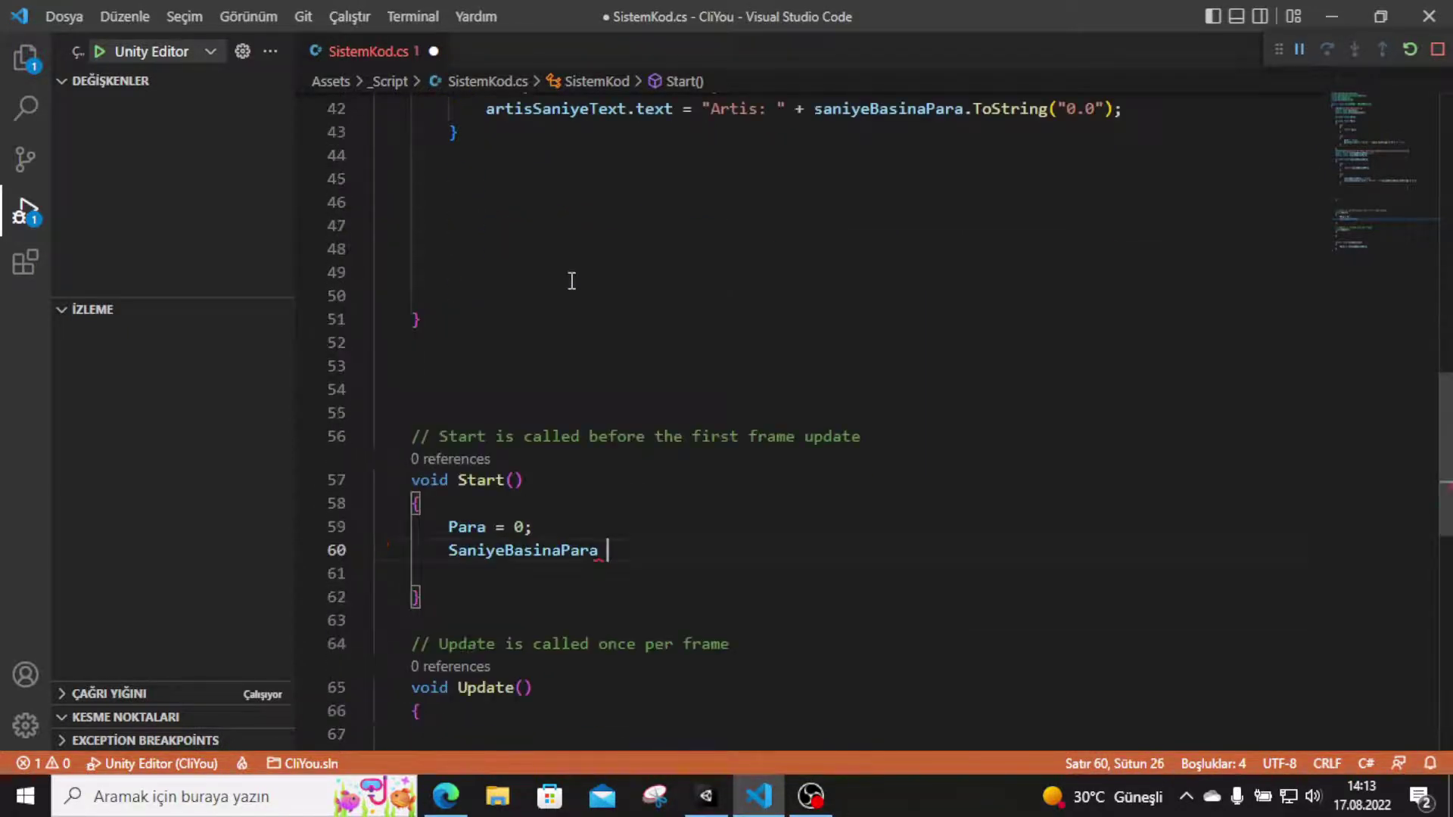
text(=)
text(0;)
key(ctrl+s)
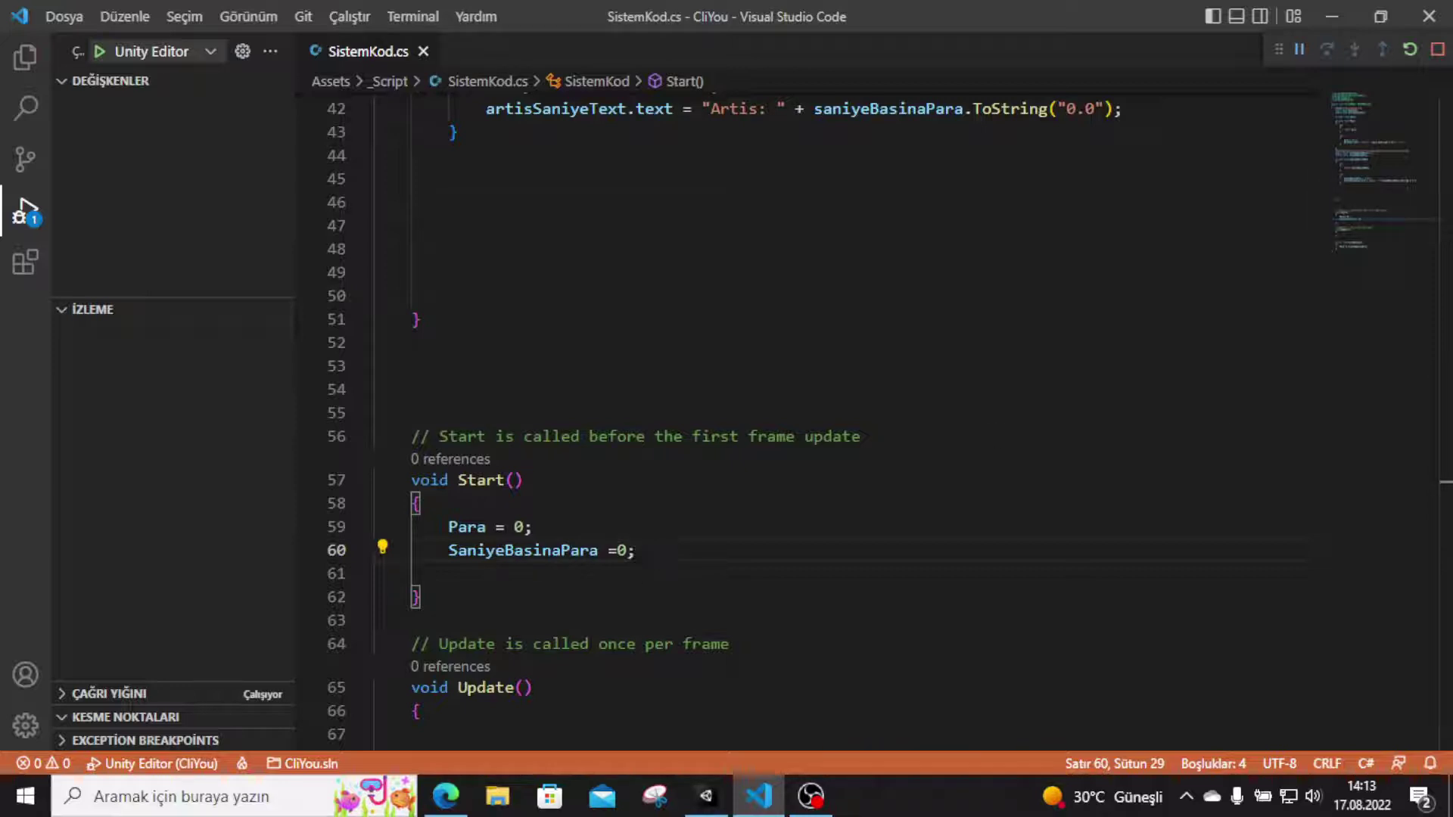
click(706, 795)
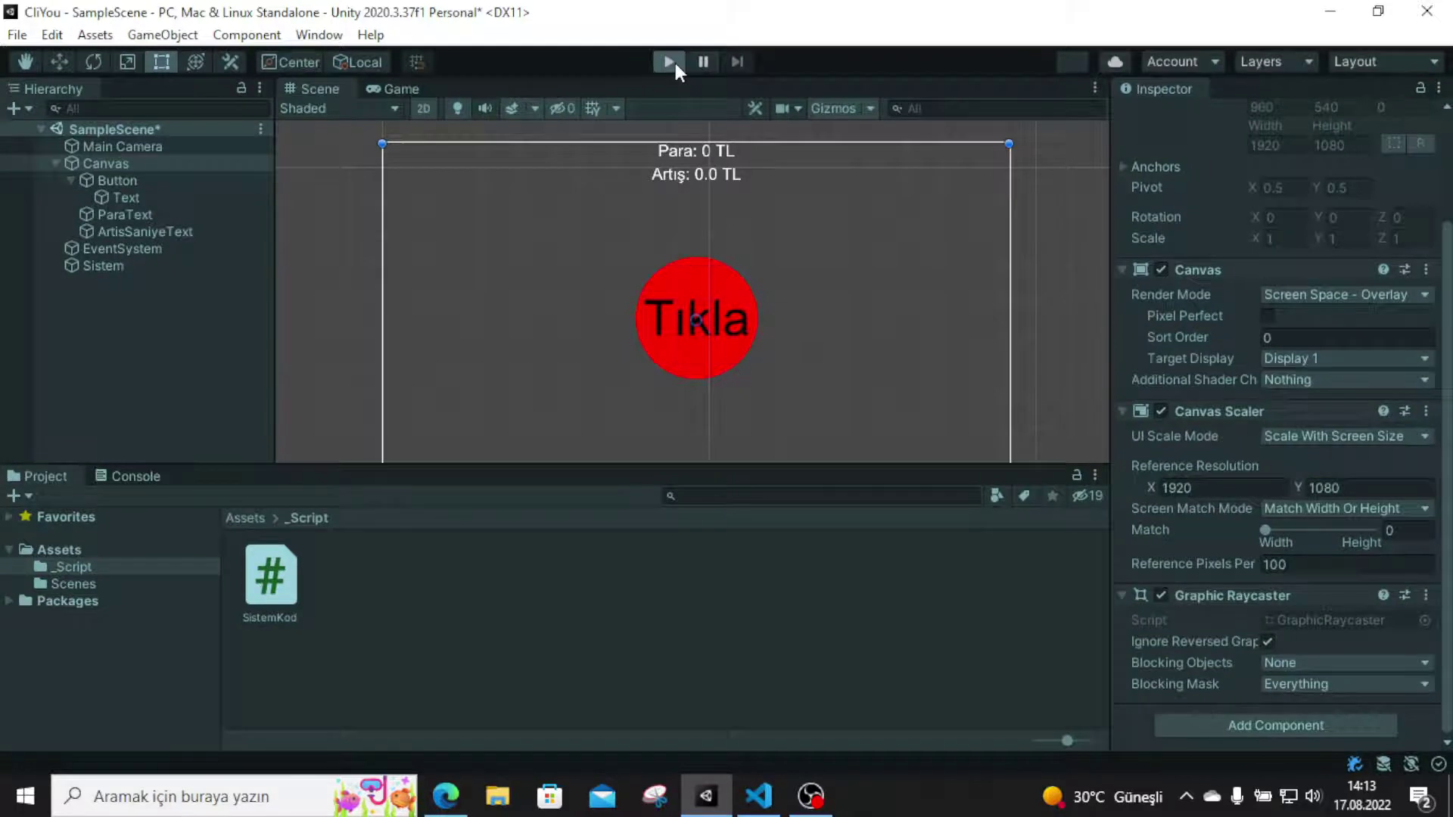
- Play the scene, click Tıkla until Paran shows 5,00 TL with Artis at 0,0, then stop
click(675, 62)
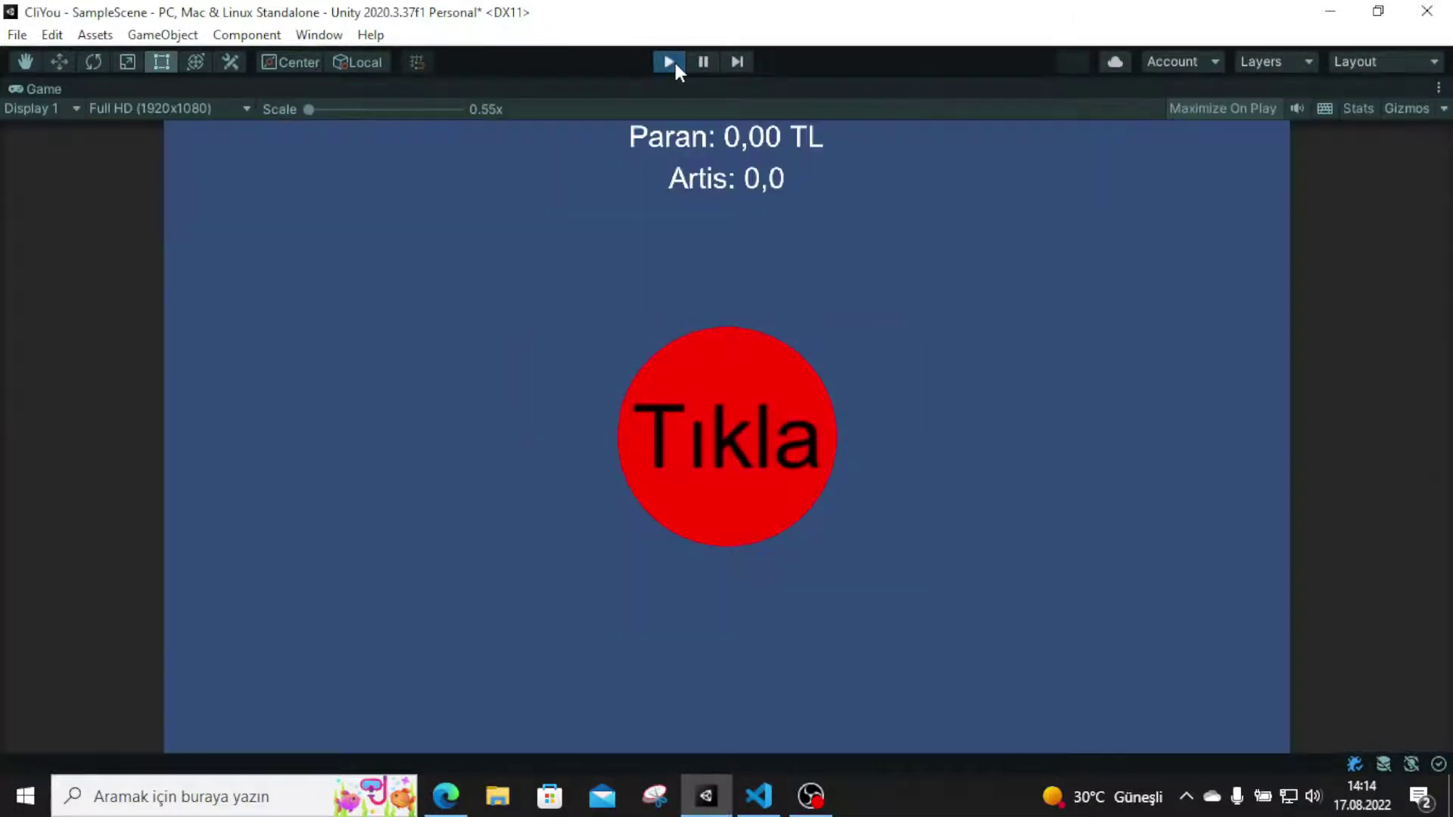
triple_click(785, 436)
double_click(784, 435)
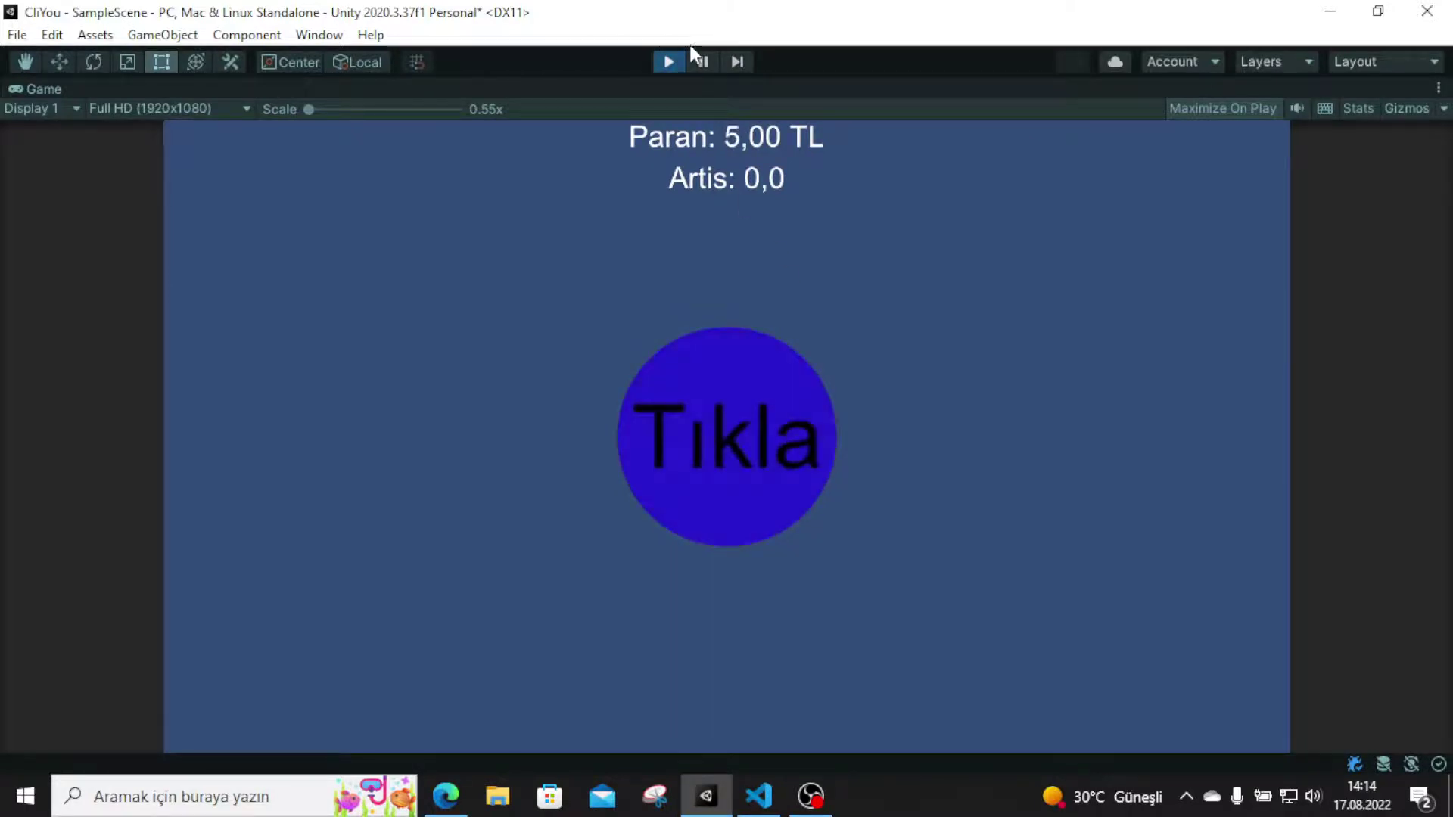
click(673, 62)
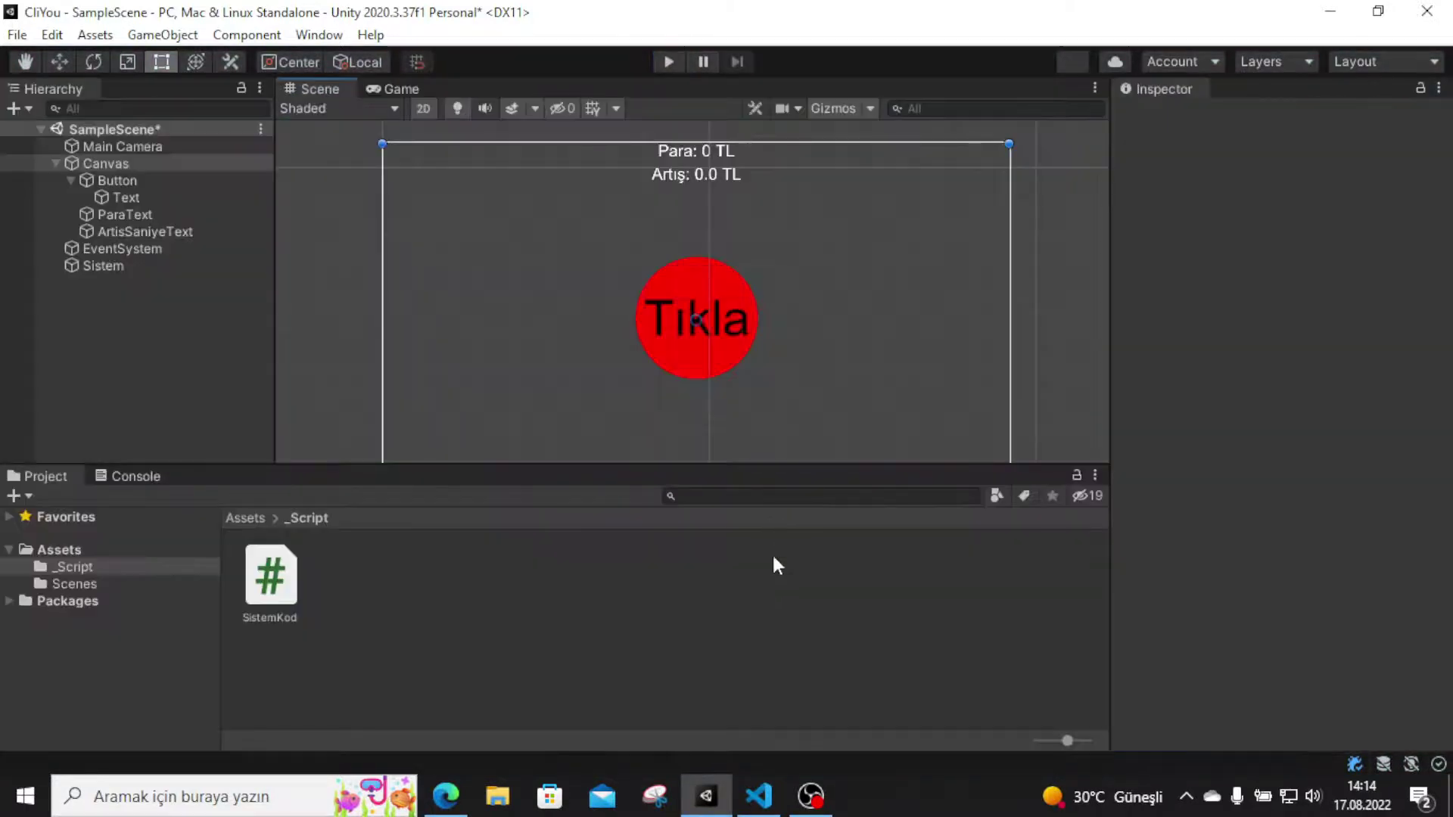
click(758, 796)
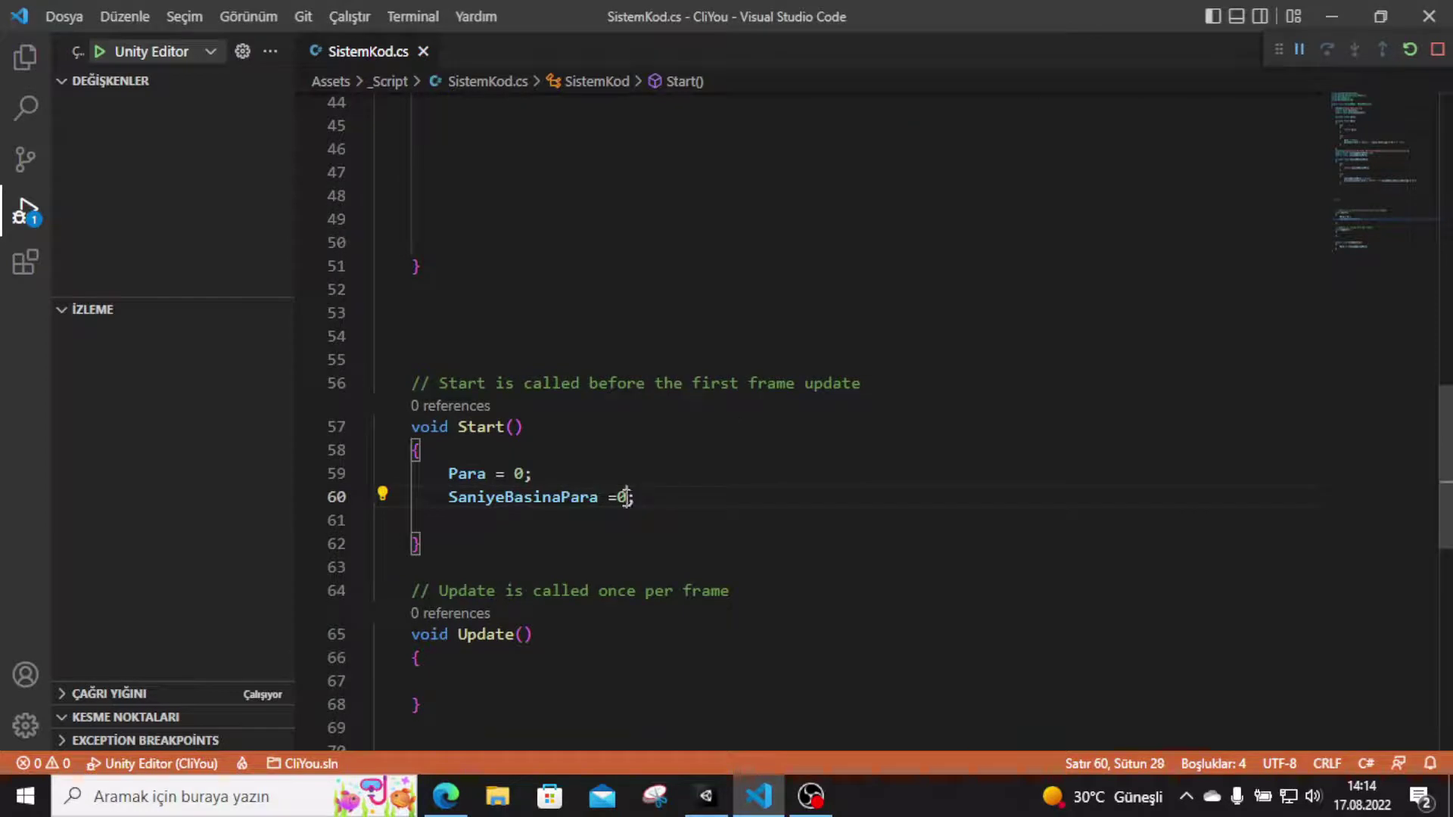
- Set SaniyeBasinaPara's value in Start() to 1, save, and return to Unity
double_click(621, 498)
text(1)
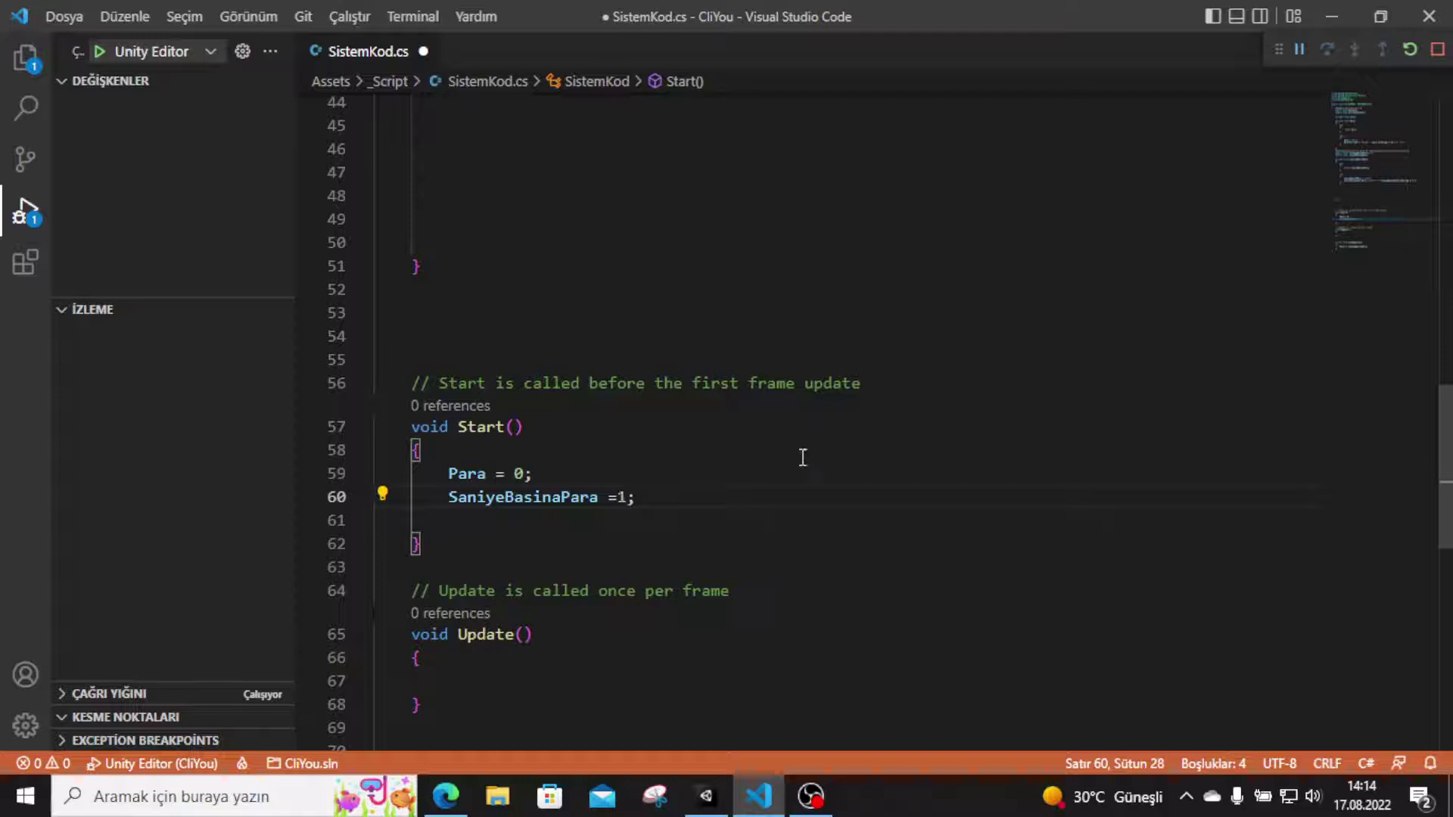
scroll(803, 457, up, 1)
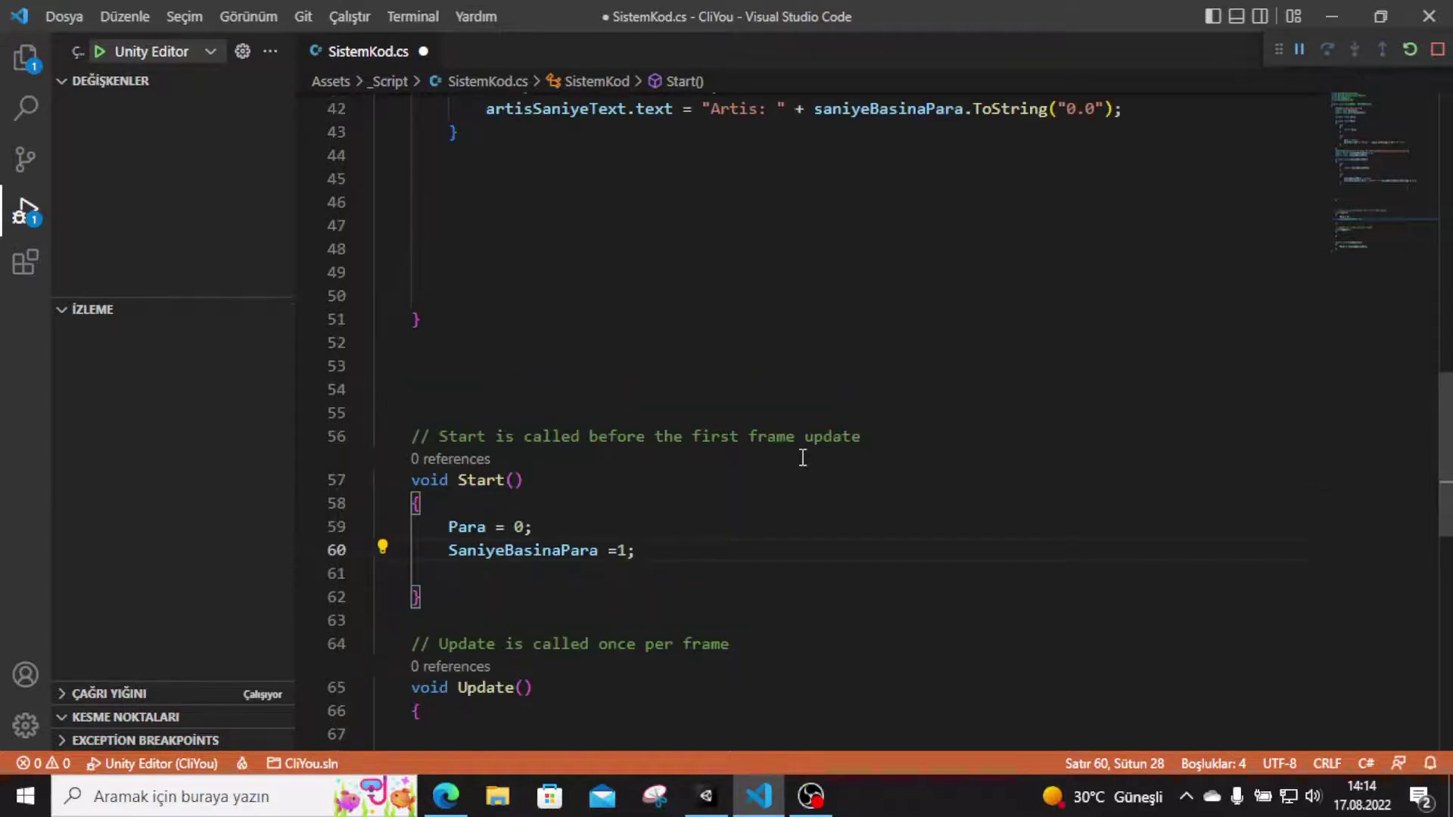
key(ctrl+s)
click(706, 795)
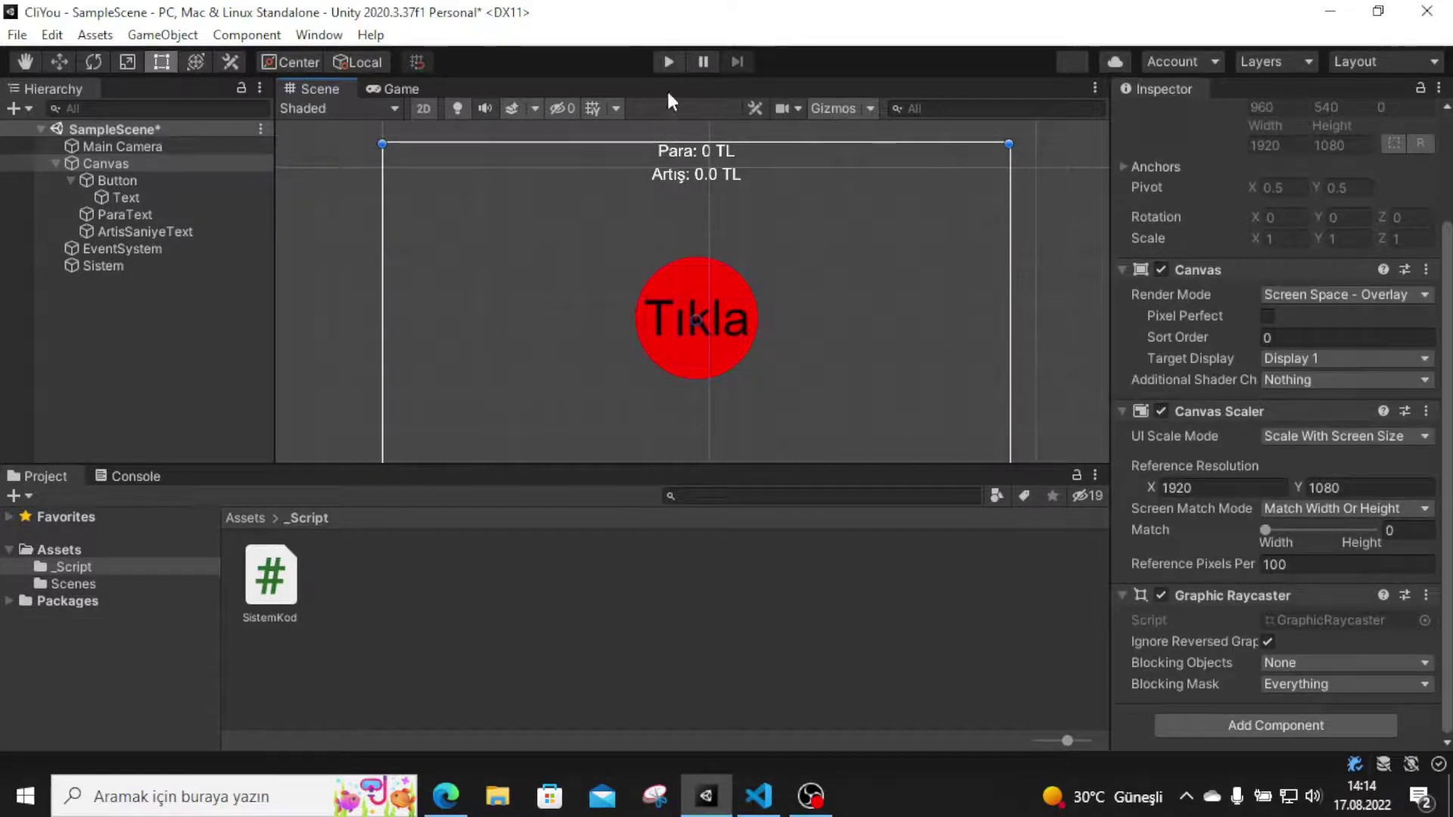
- Play the scene to confirm Artis reads 1,0, stop, and reopen SistemKod.cs
click(668, 62)
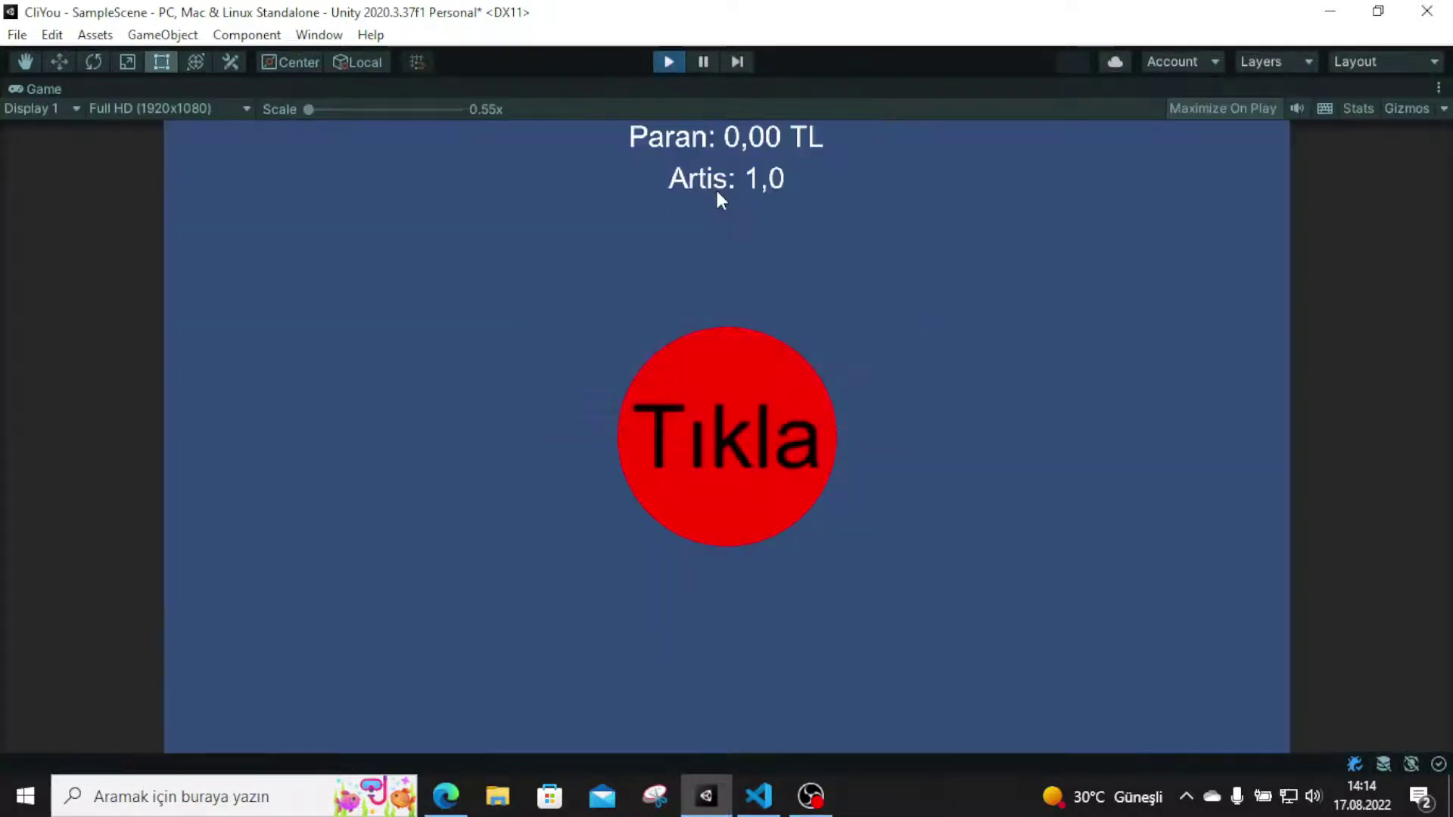
click(666, 65)
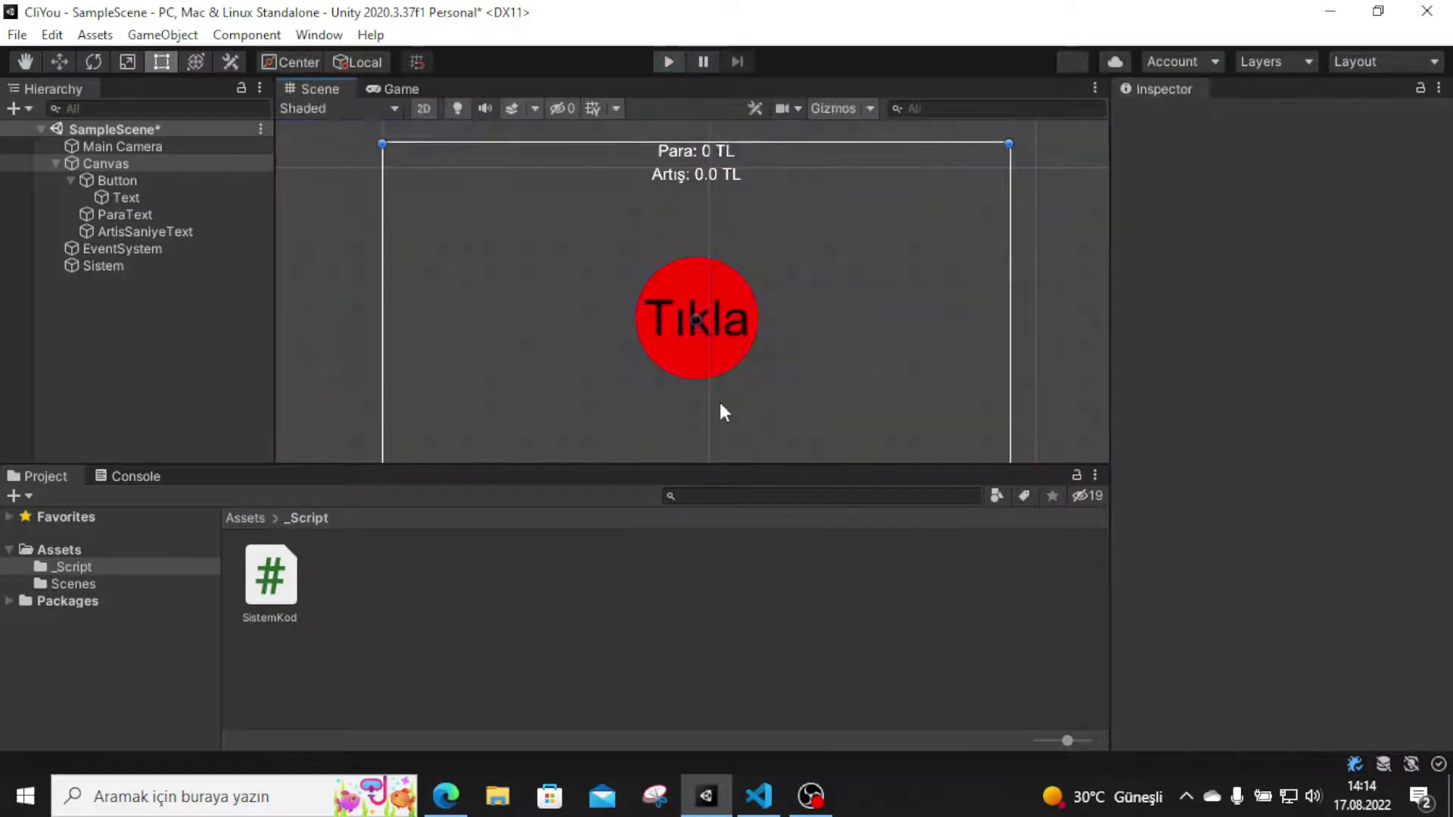
click(758, 794)
scroll(597, 478, down, 1)
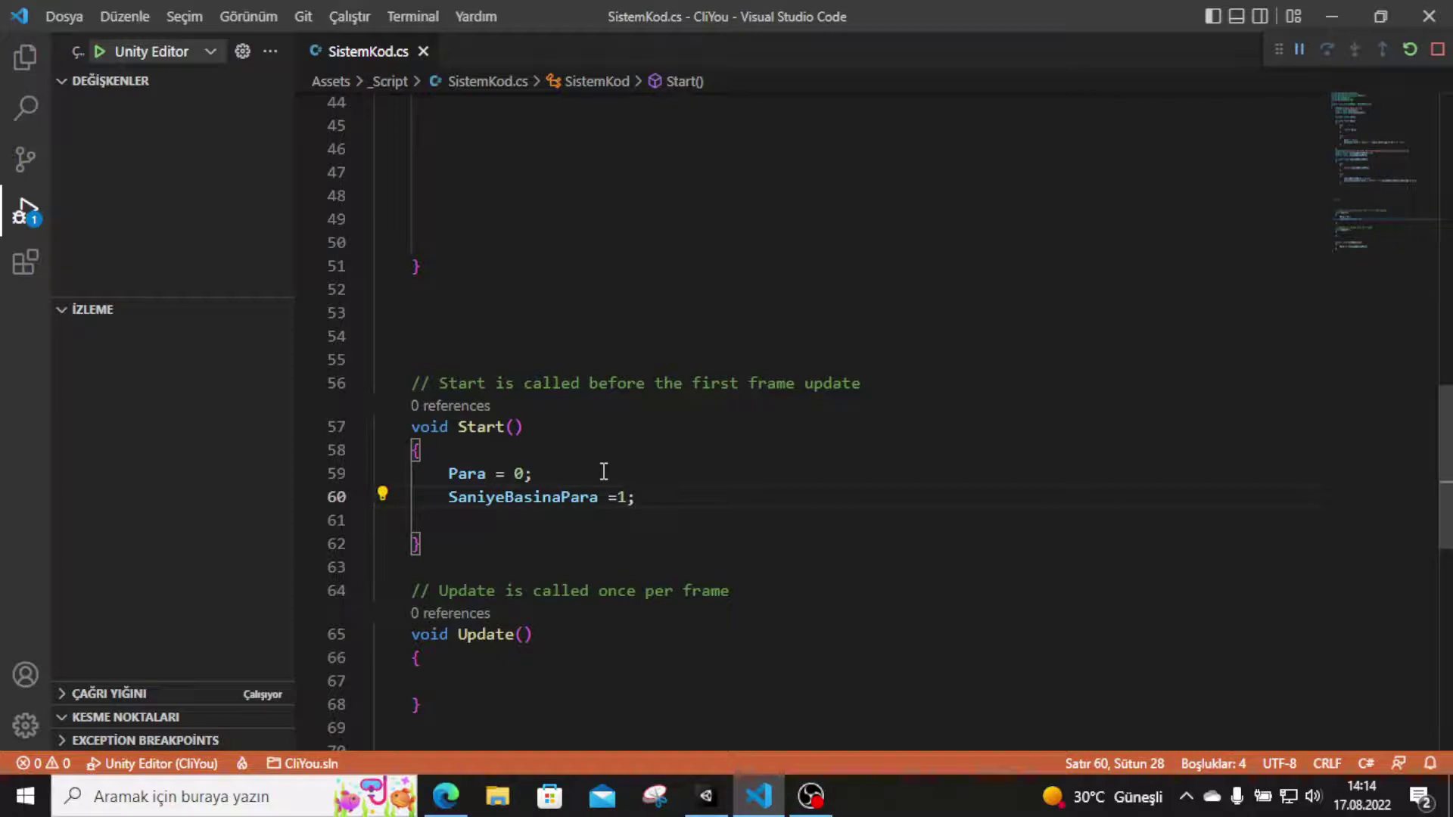
- Set SaniyeBasinaPara's starting value in Start() back to 0
key(BackSpace)
text(0)
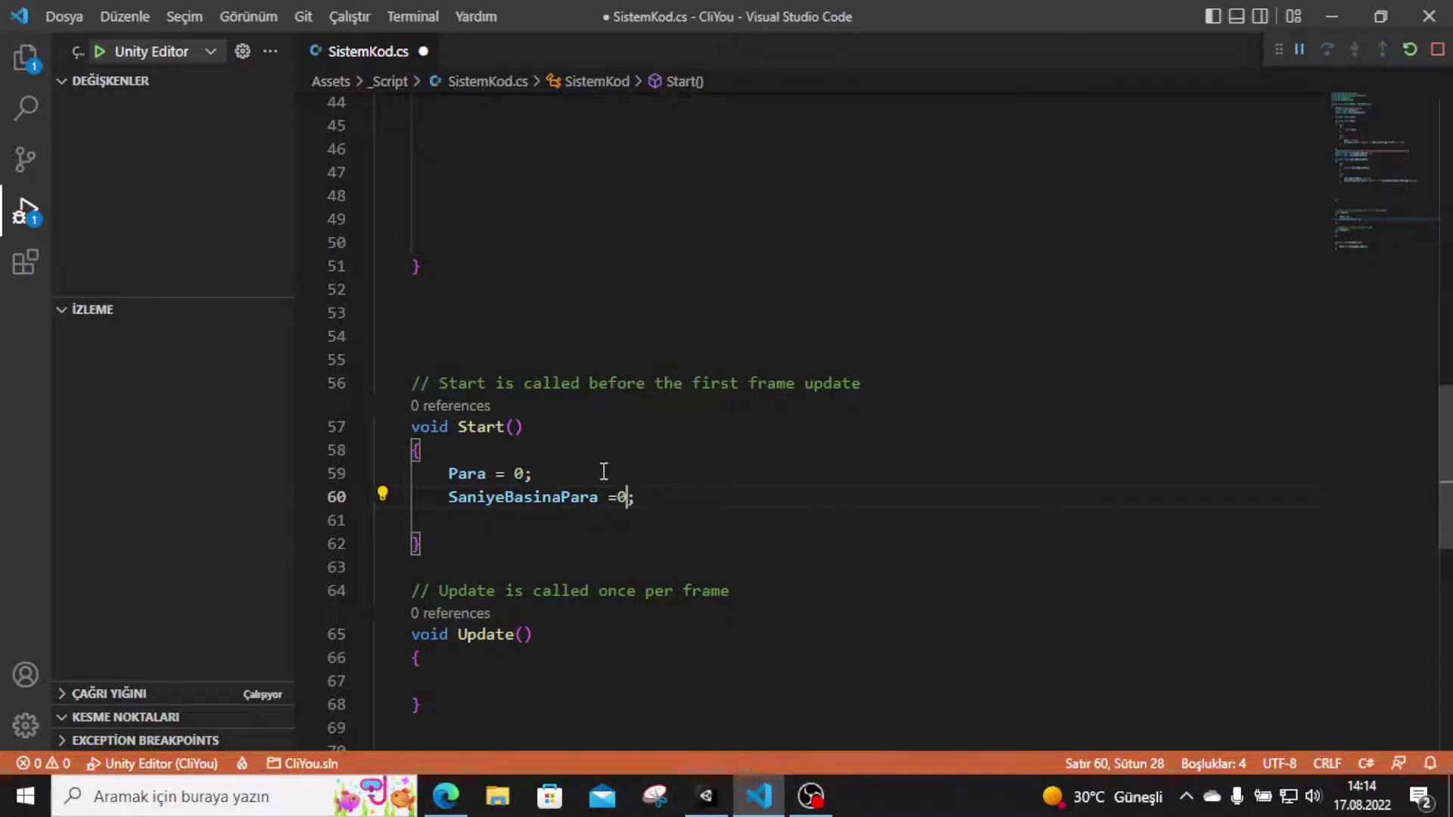
scroll(604, 472, down, 1)
scroll(588, 546, down, 1)
- Add 'Para += SaniyeBasinaPara * Time.deltaTime;' inside Update() and save SistemKod.cs
click(596, 562)
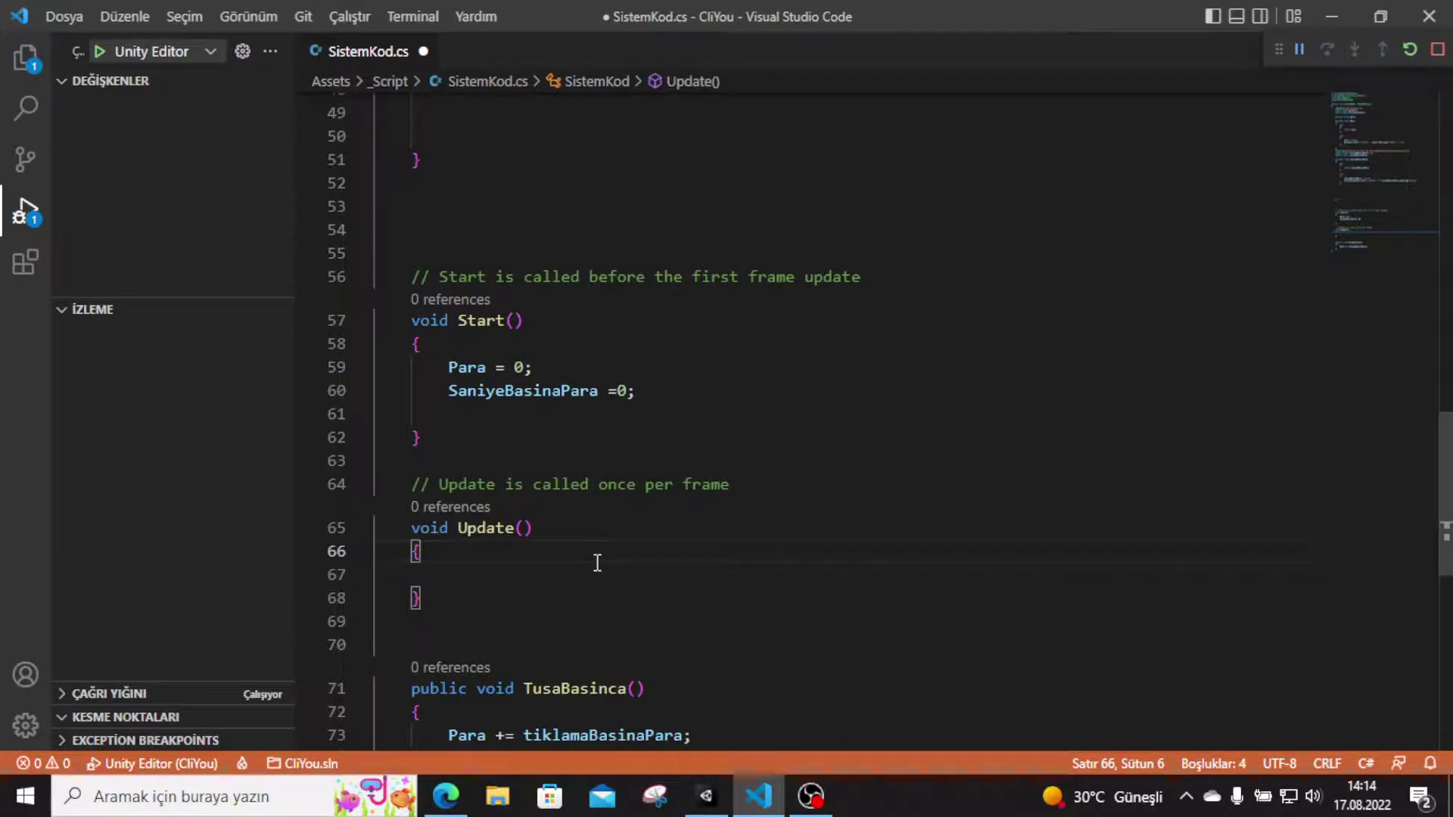
key(Return)
text(Pa)
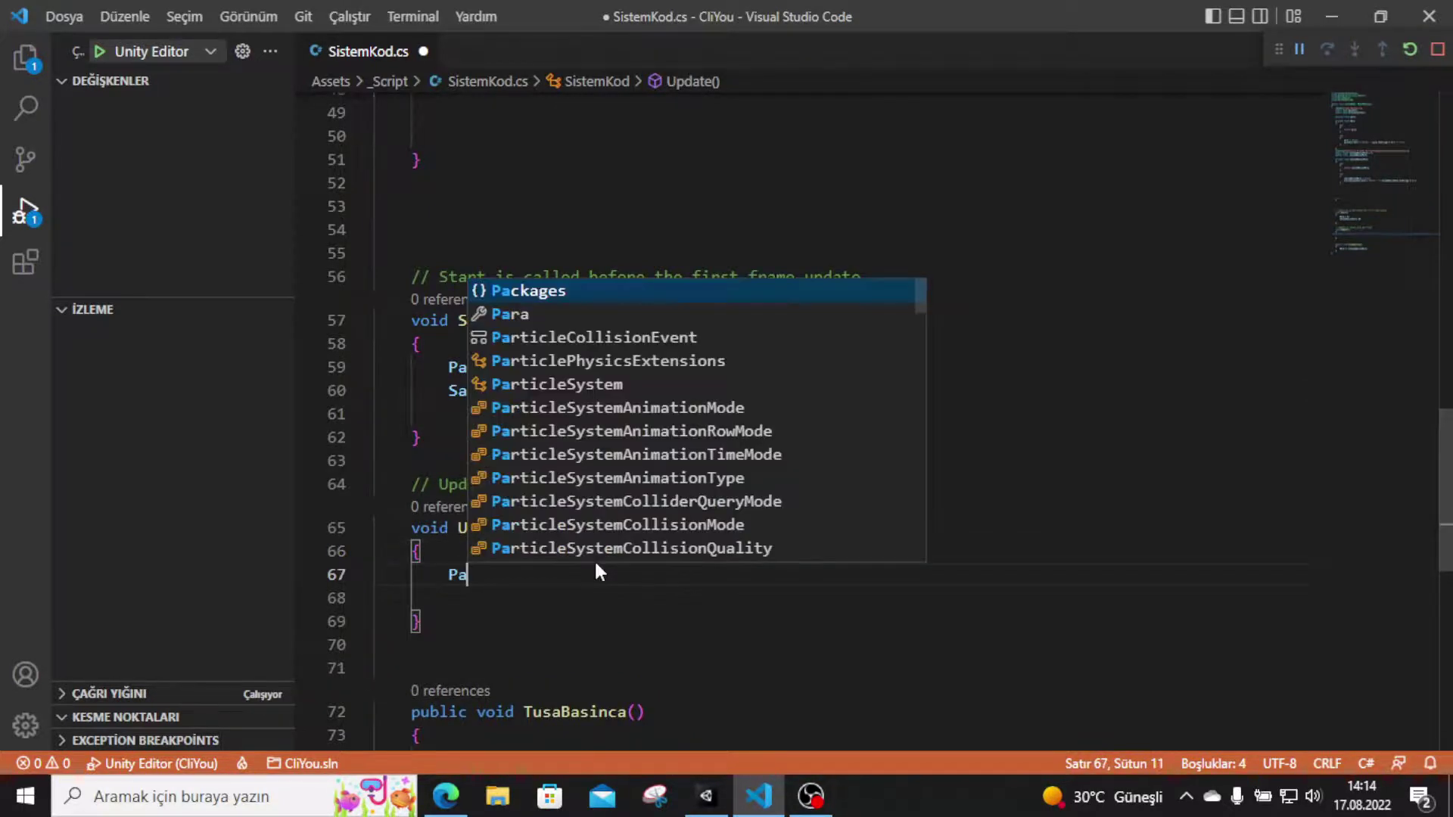
text(ra +=)
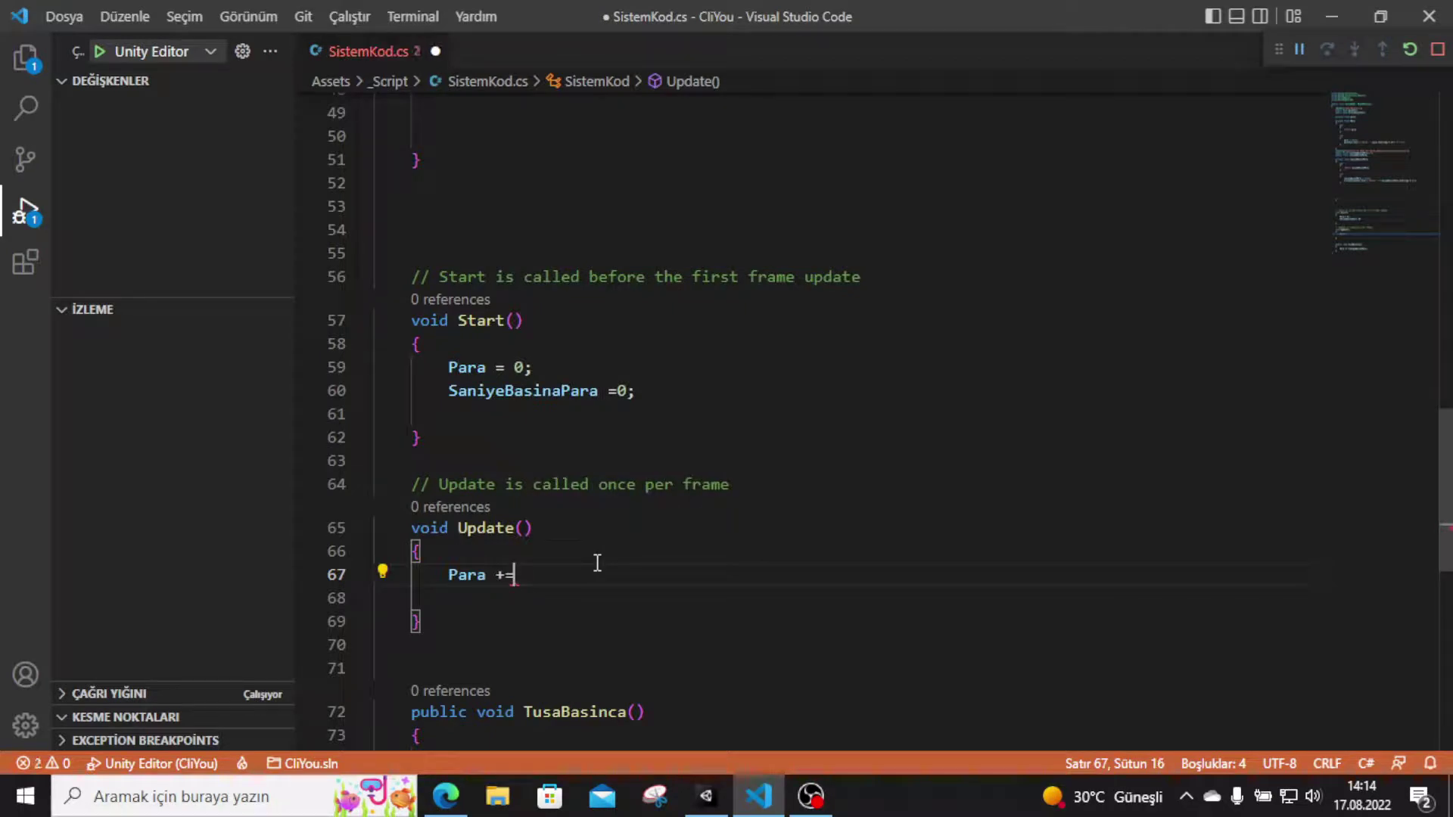
text( Sa)
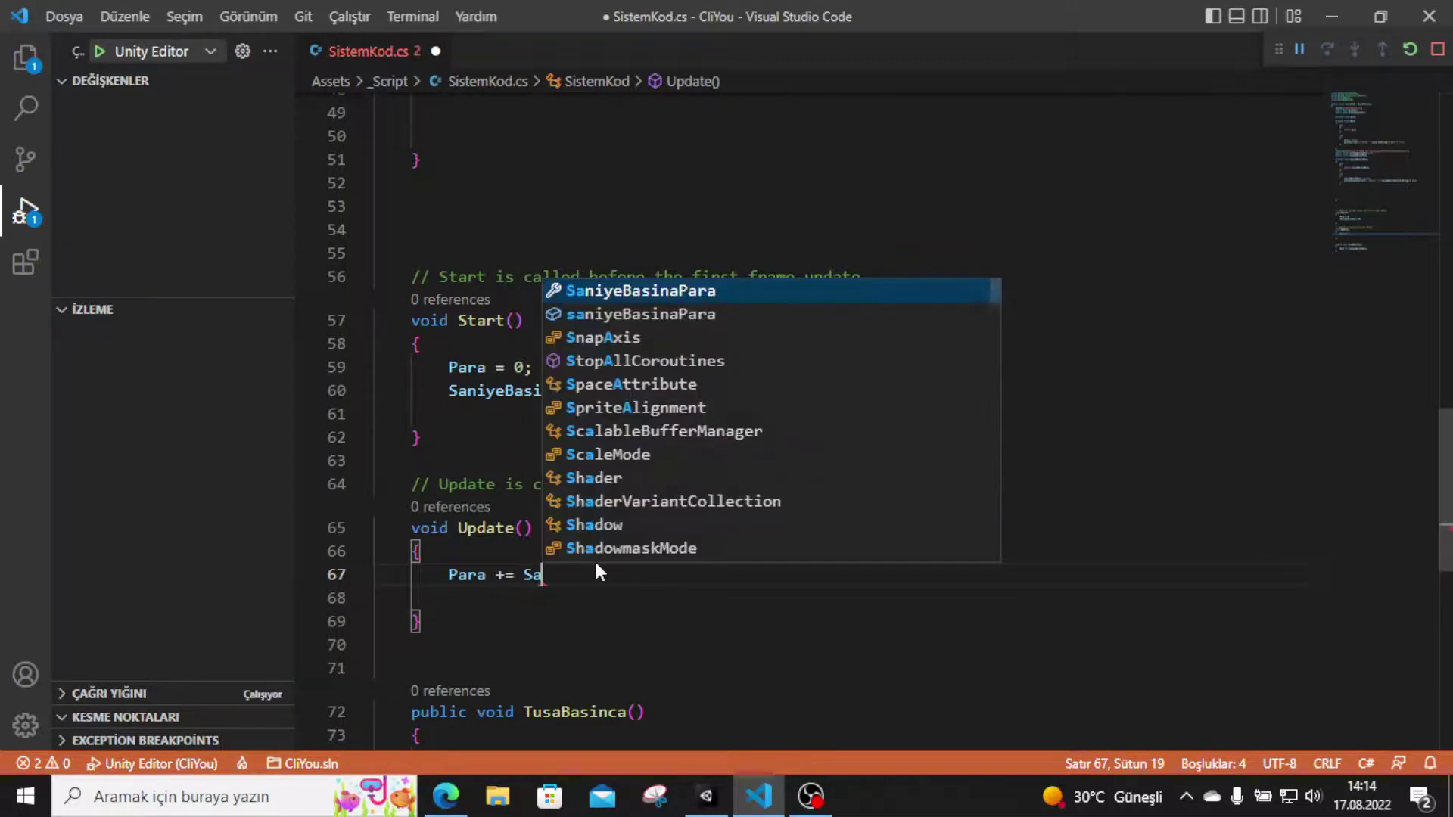
text(ni)
key(Return)
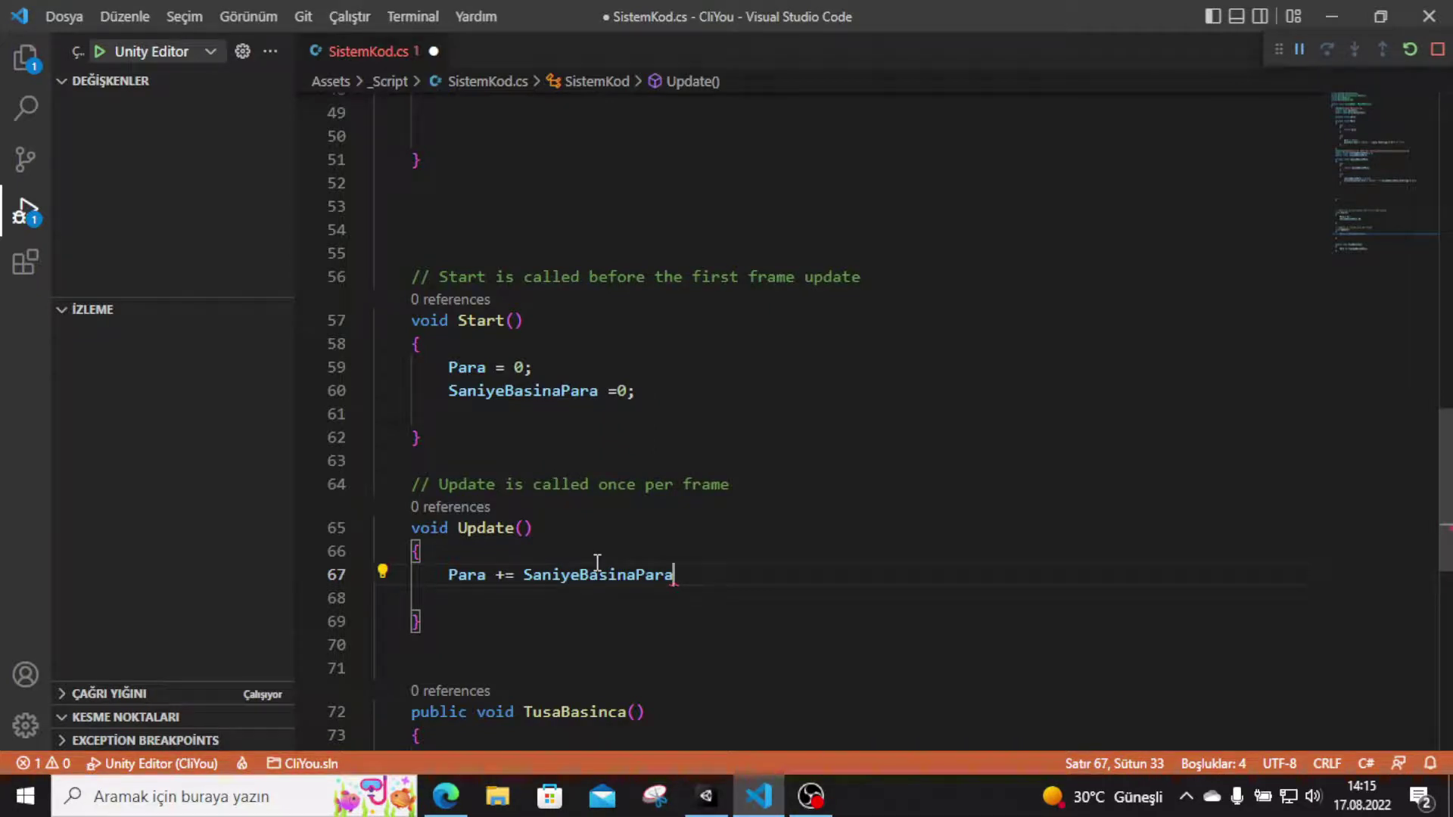
double_click(622, 390)
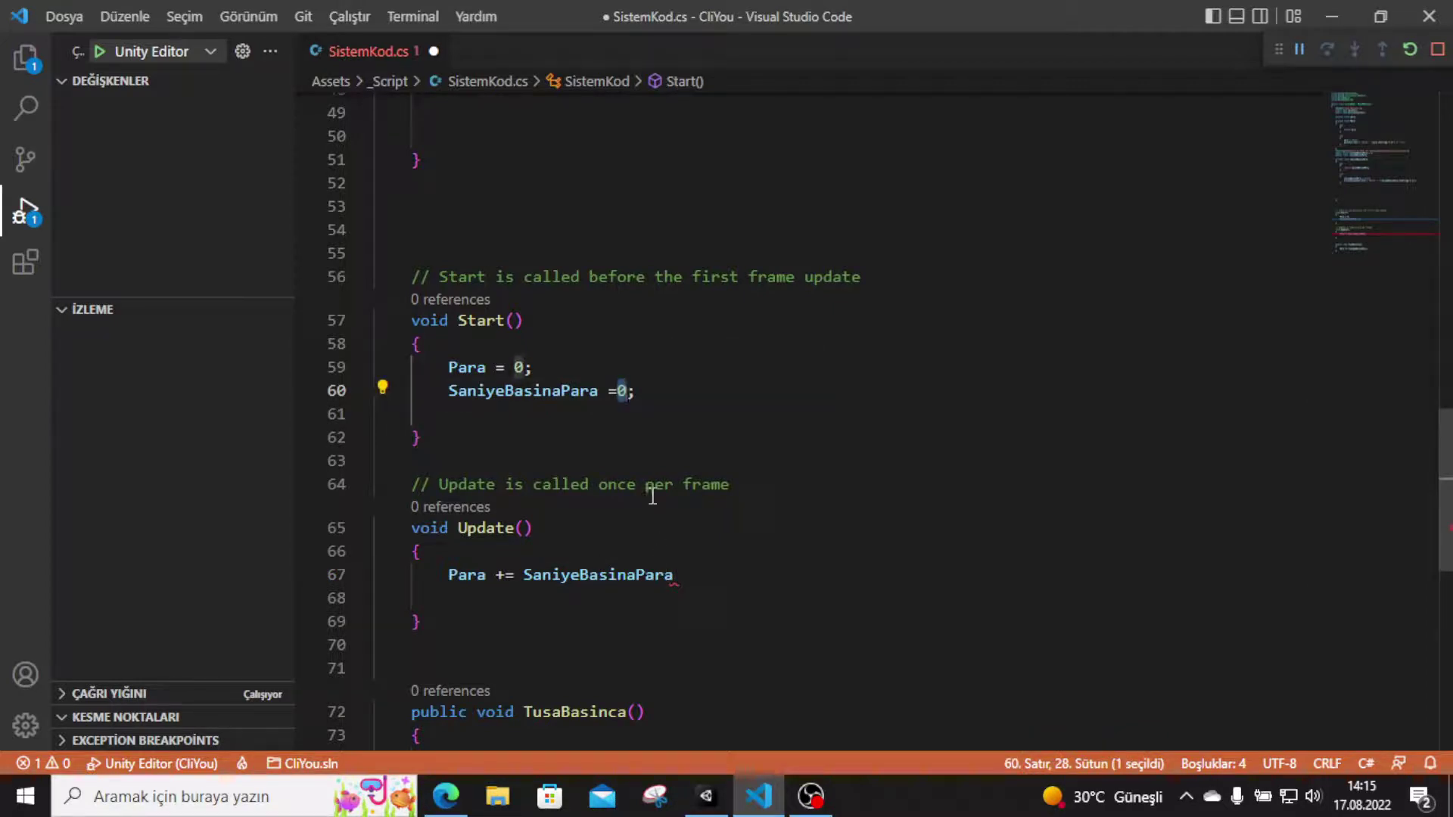
click(668, 575)
click(677, 579)
text(;)
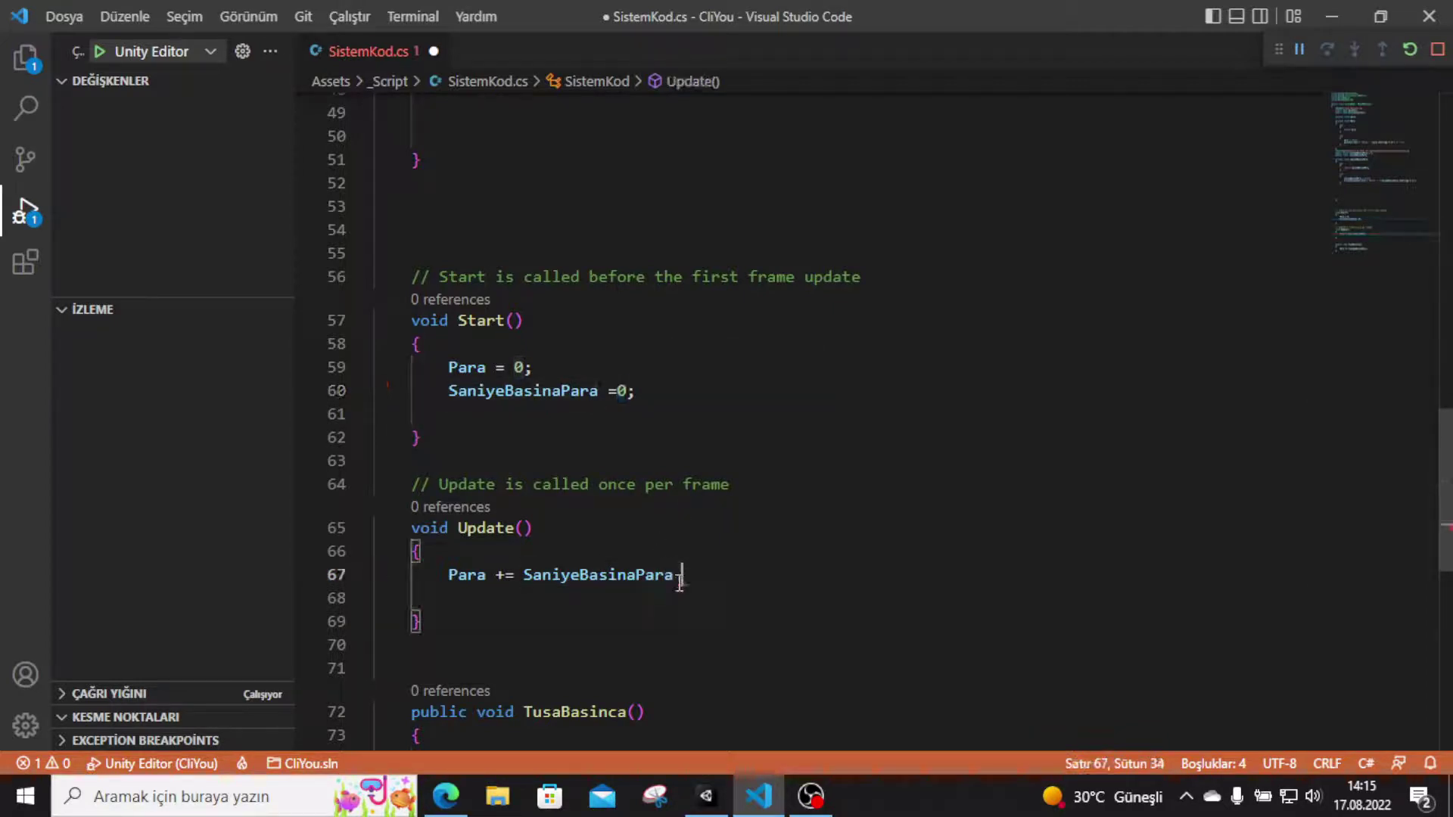
text(*)
text(Tim)
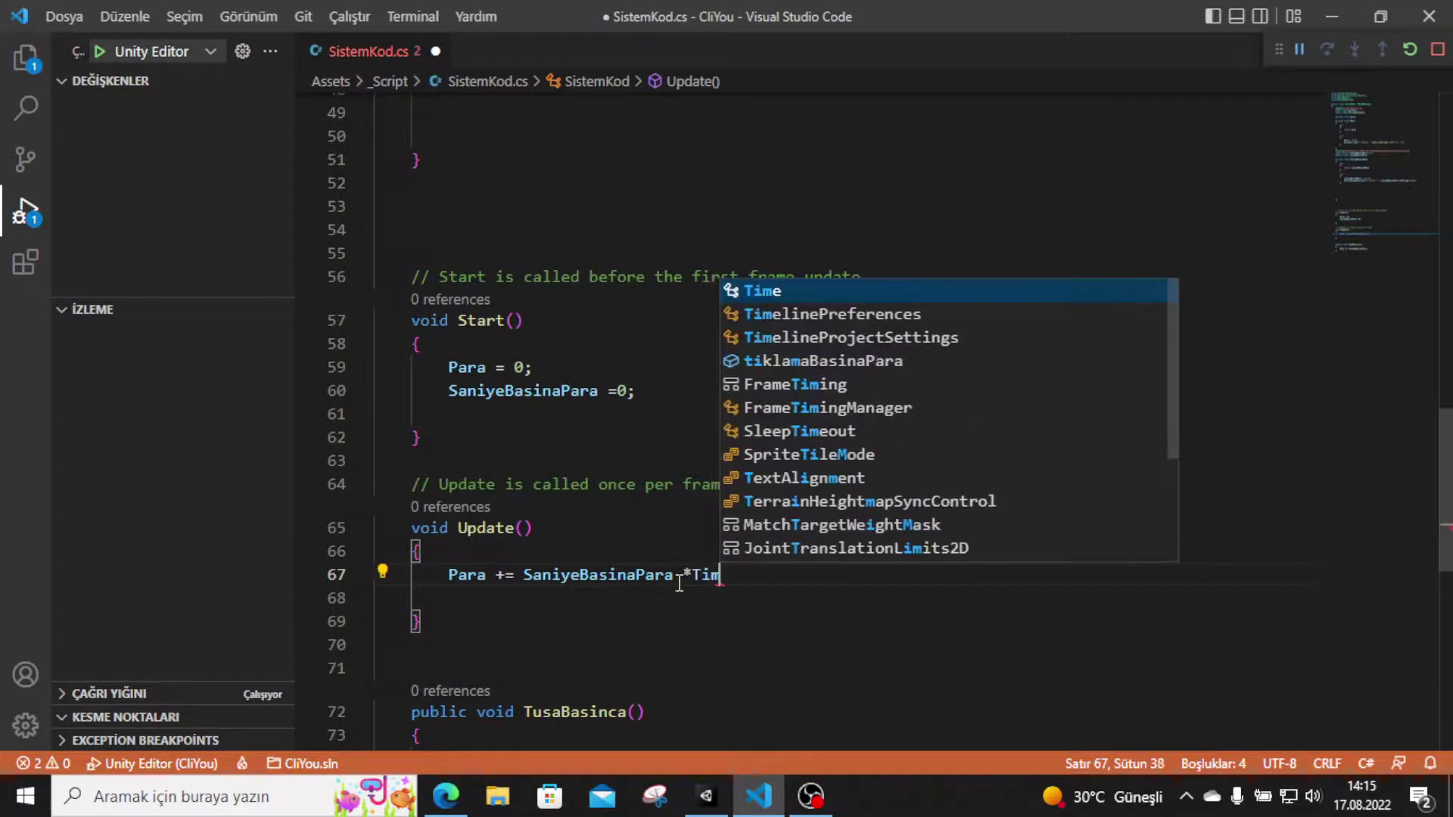
text(e.de)
key(Tab)
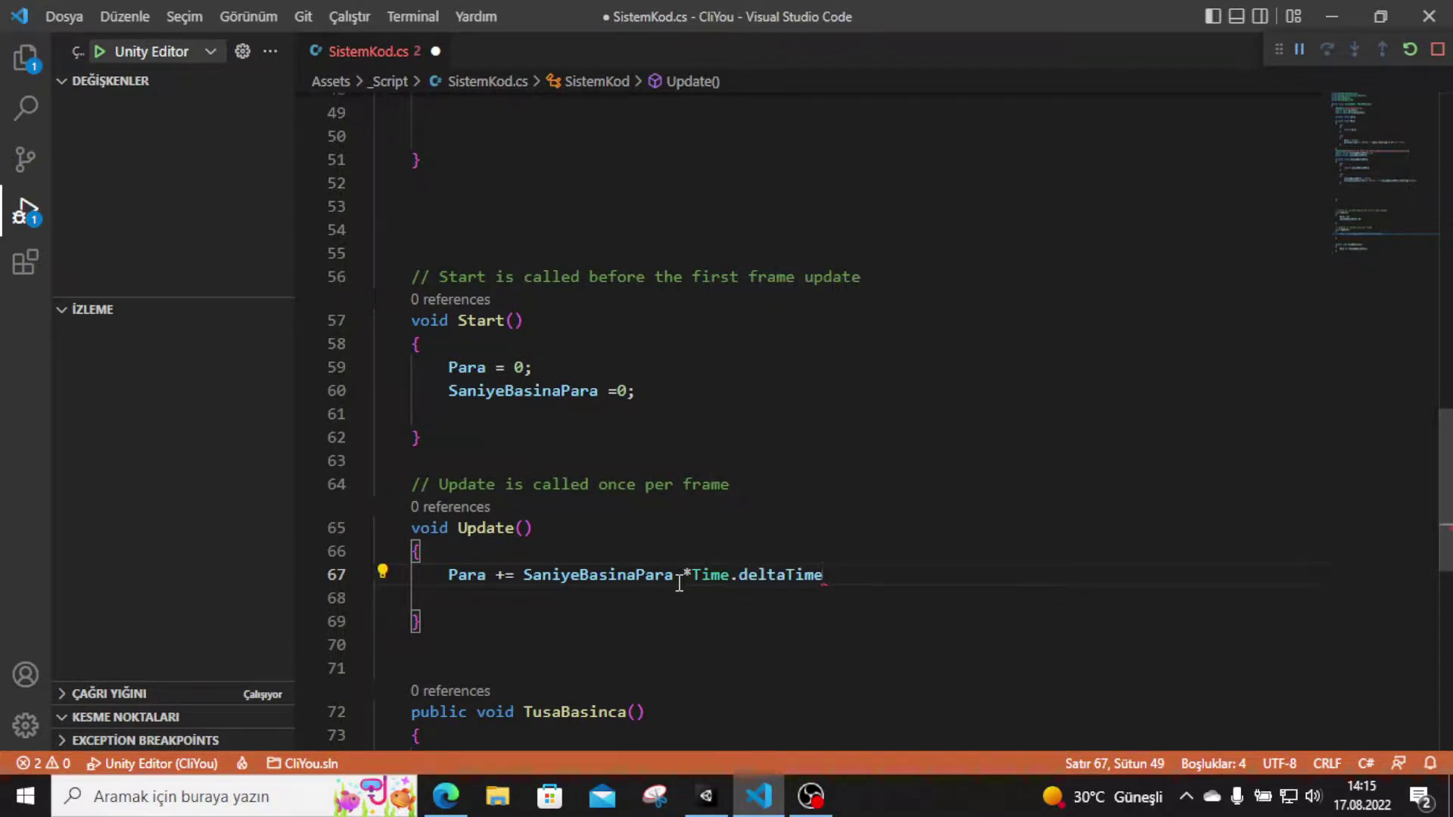
text(;)
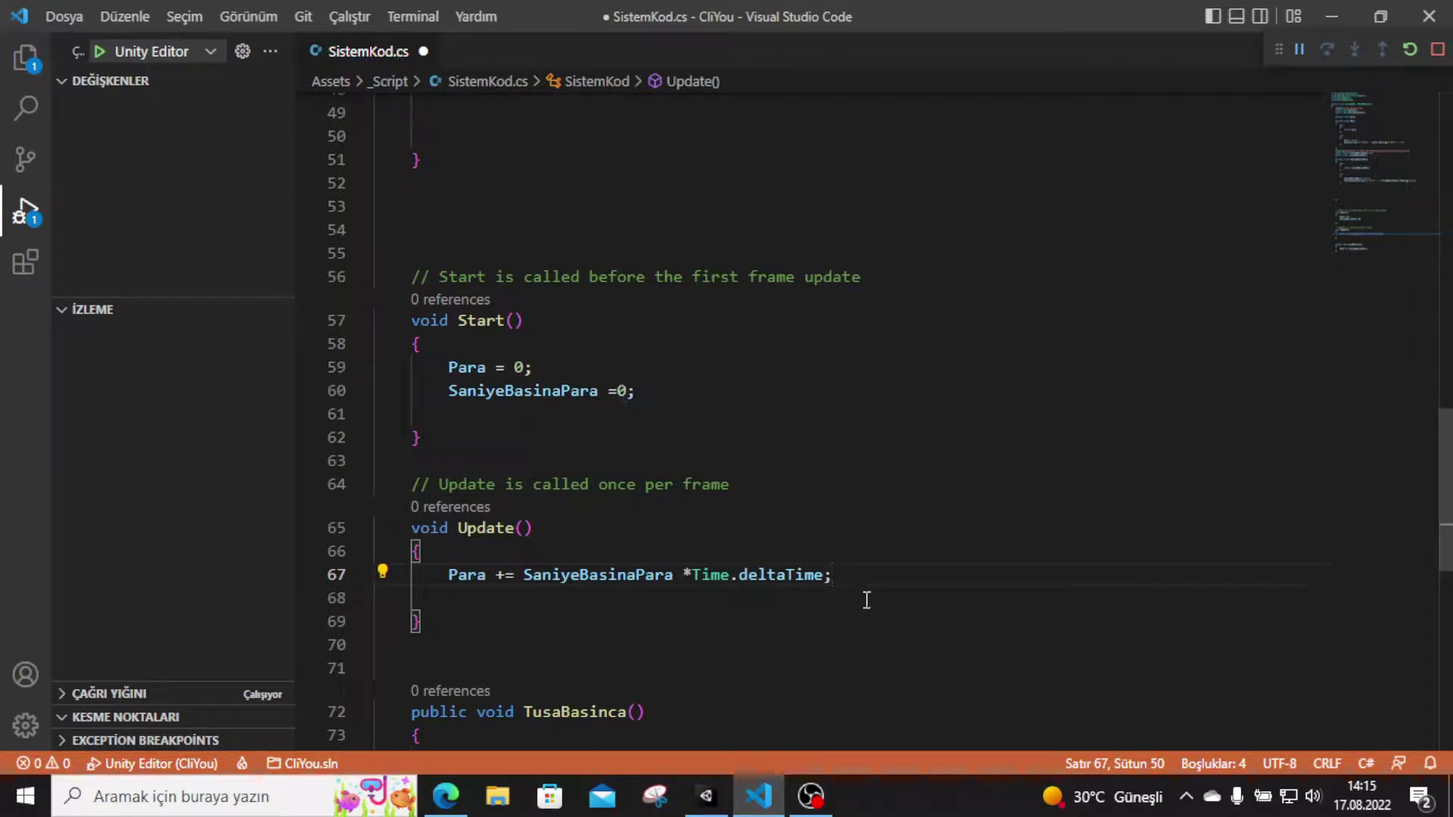
key(ctrl+s)
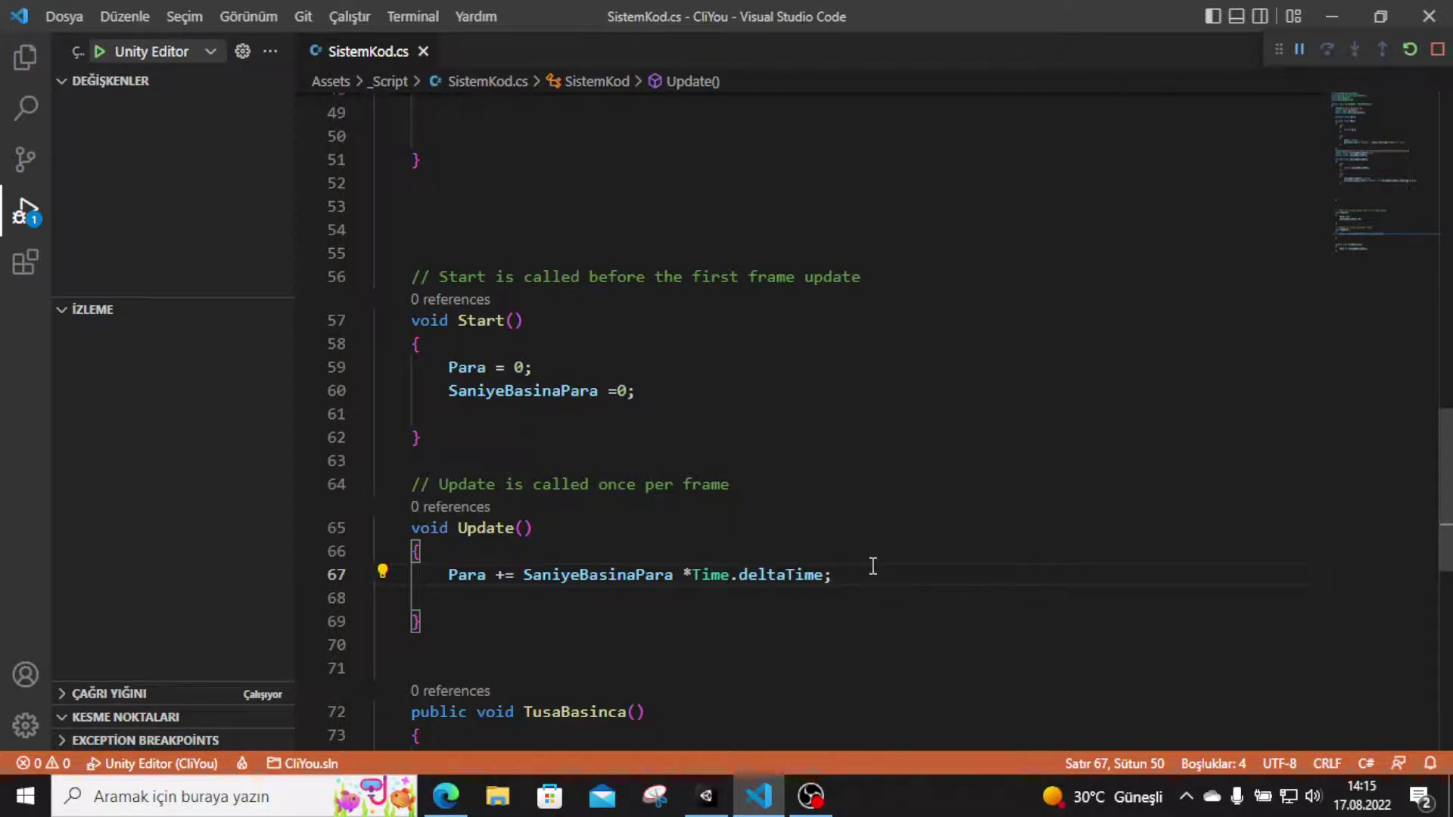
- Check in Unity's Game view that Paran holds at 0,00 TL and Artis at 0,0, then stop play
click(702, 796)
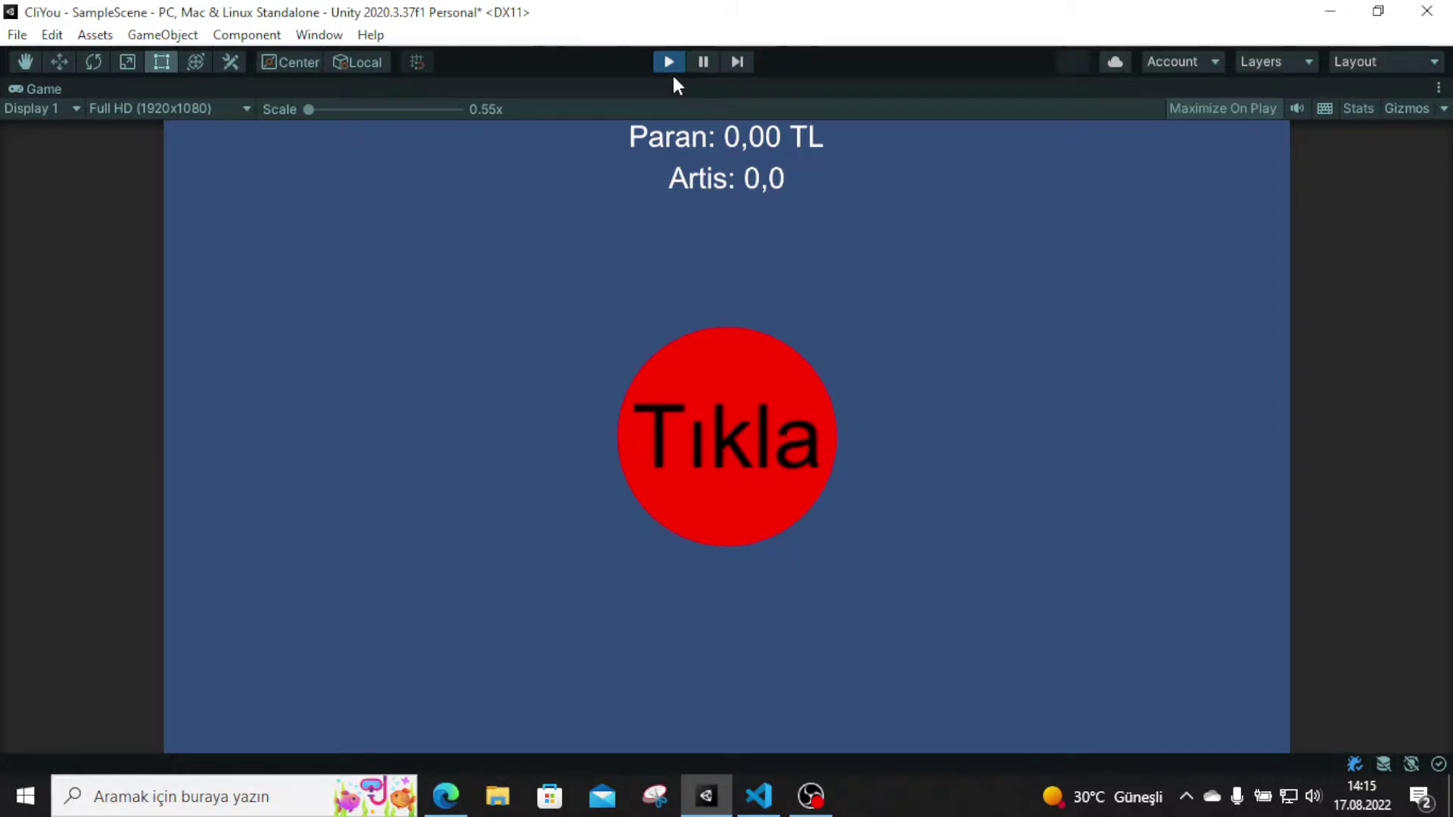
click(670, 62)
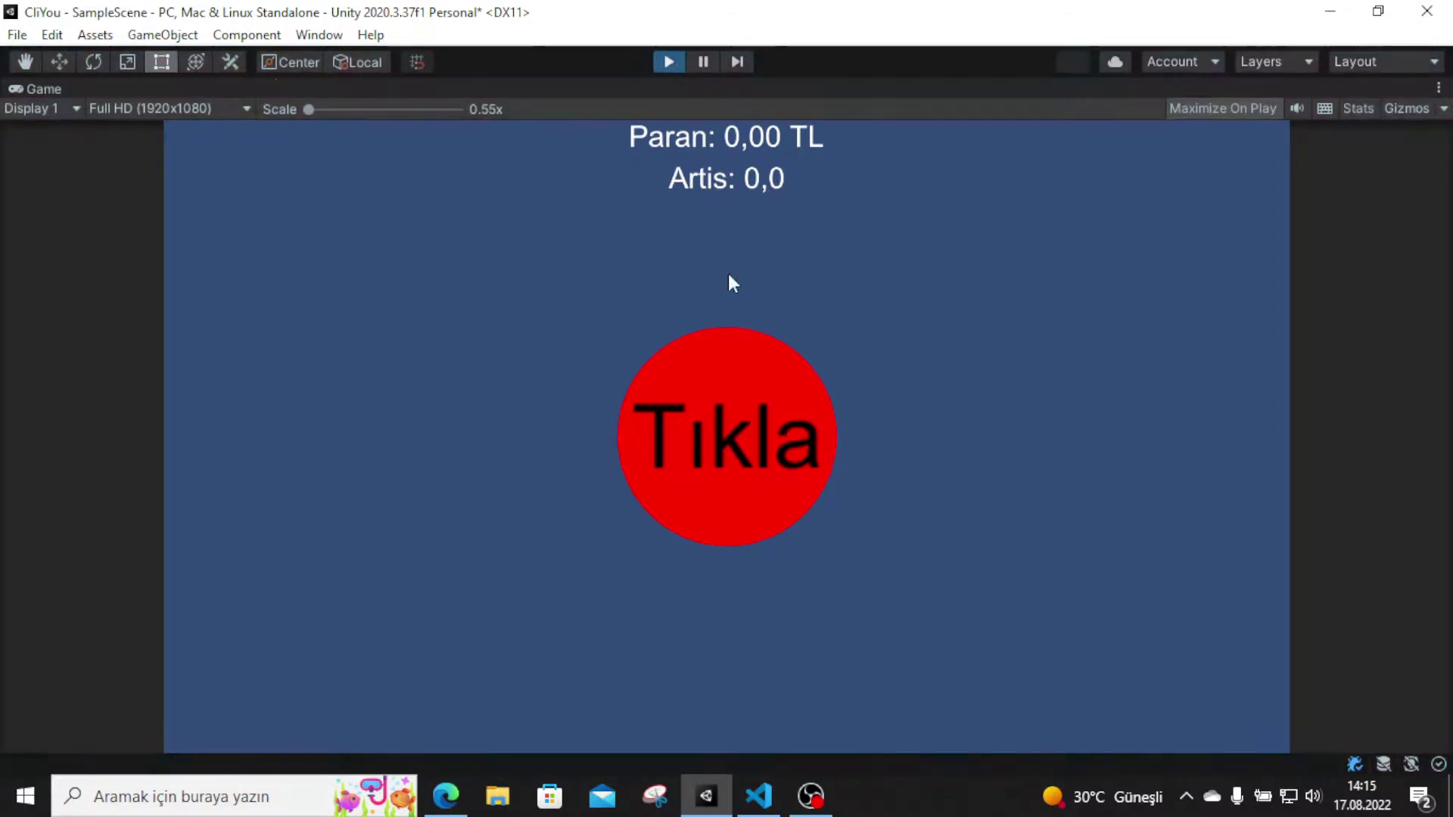
- Change SaniyeBasinaPara from 0 to 1 on line 60 of SistemKod.cs, save, and return to Unity
click(760, 793)
double_click(623, 391)
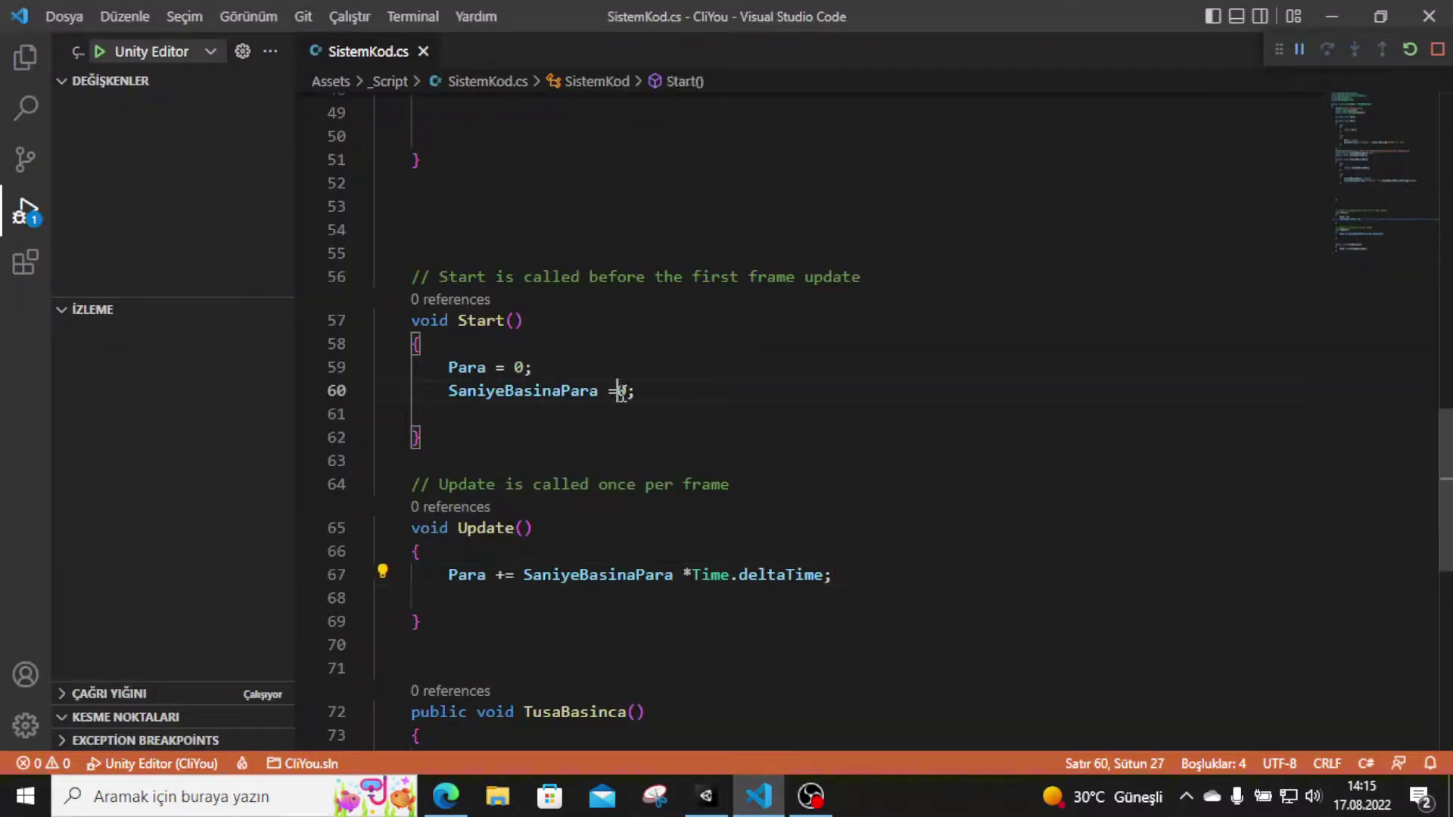
text(1)
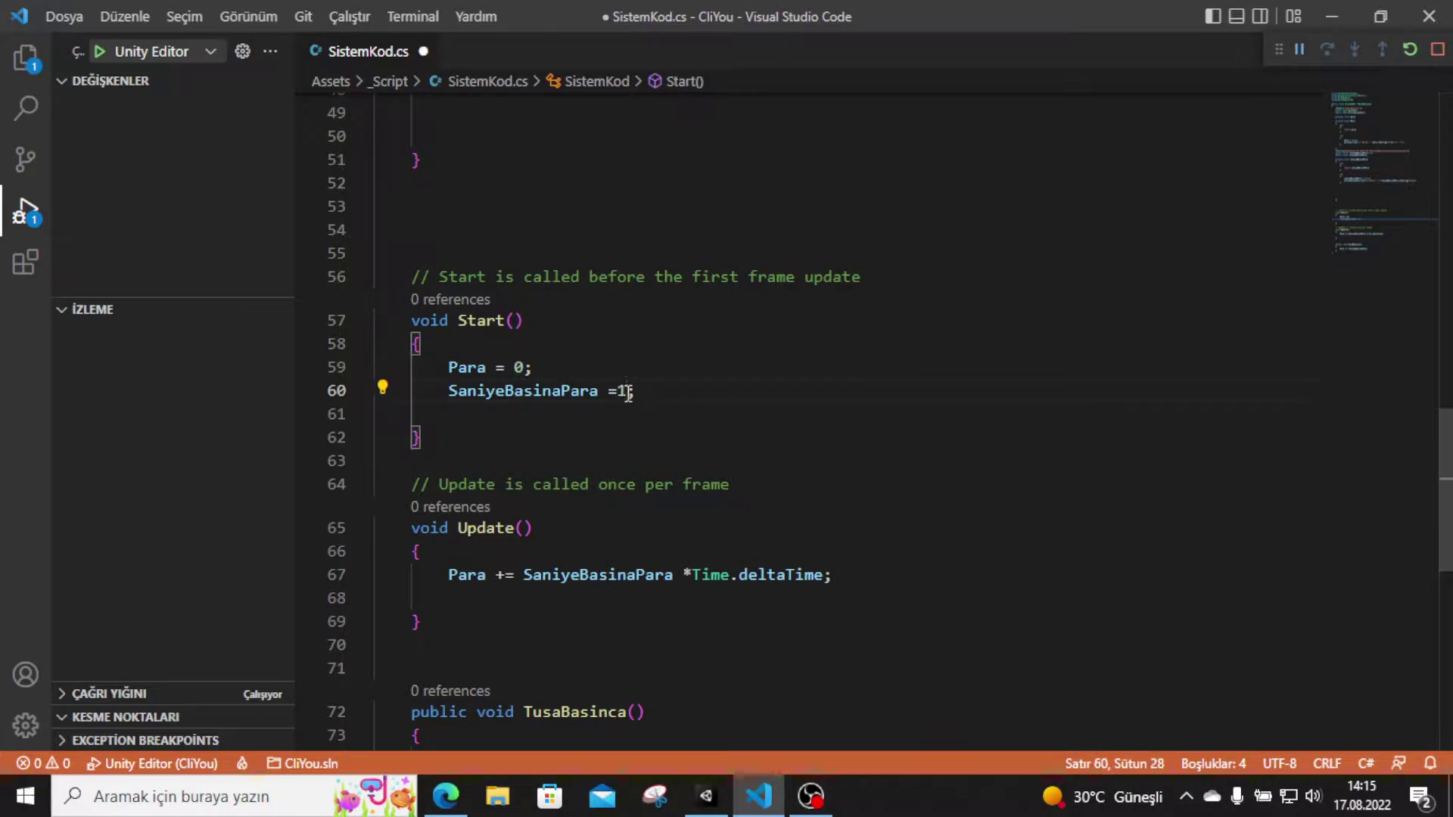
key(ctrl+s)
click(706, 795)
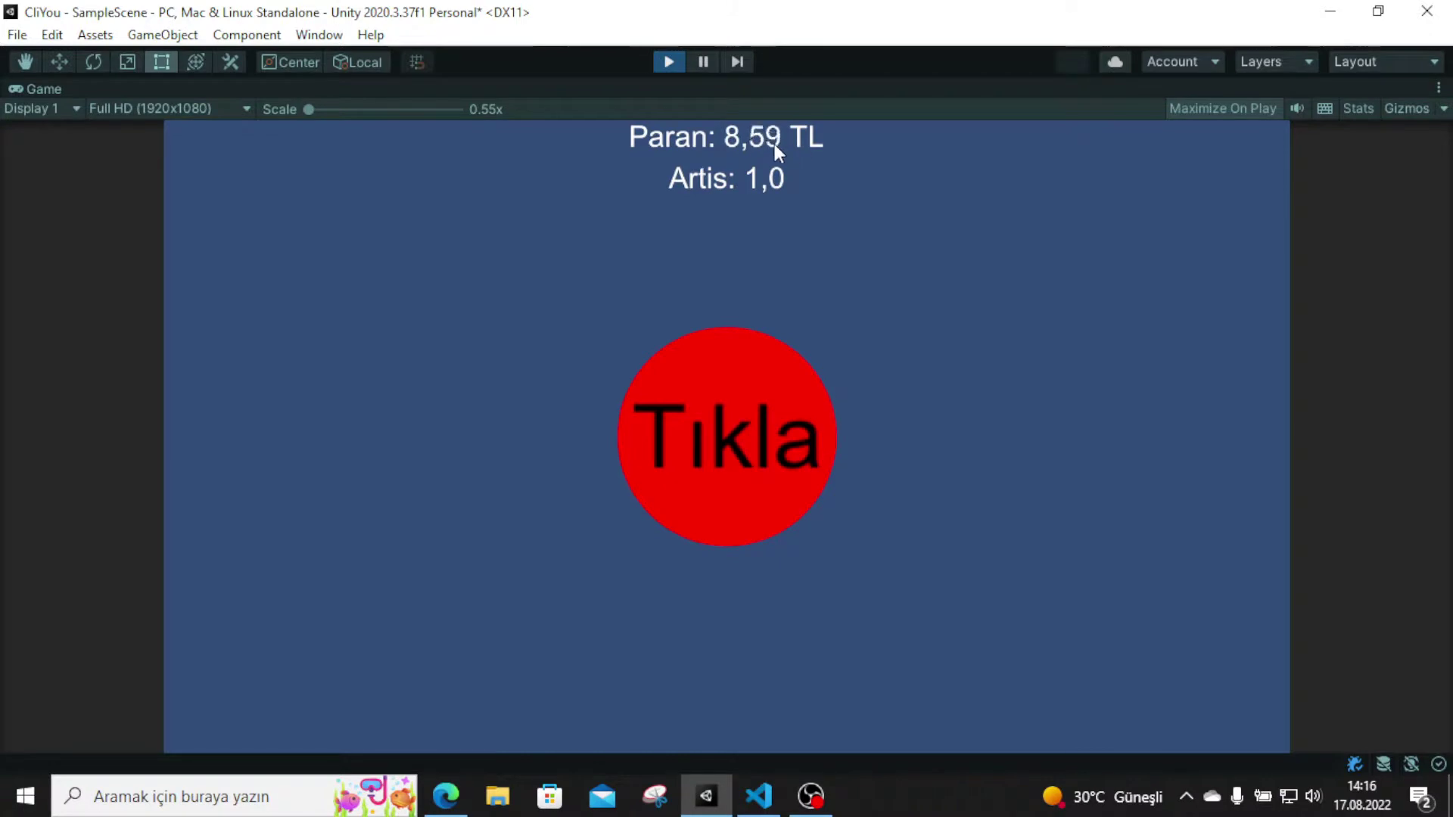
- Watch Paran climb past 22 TL at Artis 1,0 while clicking Tıkla four times, then return to SistemKod.cs
click(766, 506)
click(766, 506)
click(767, 505)
click(766, 506)
click(766, 506)
click(767, 505)
click(766, 507)
click(765, 499)
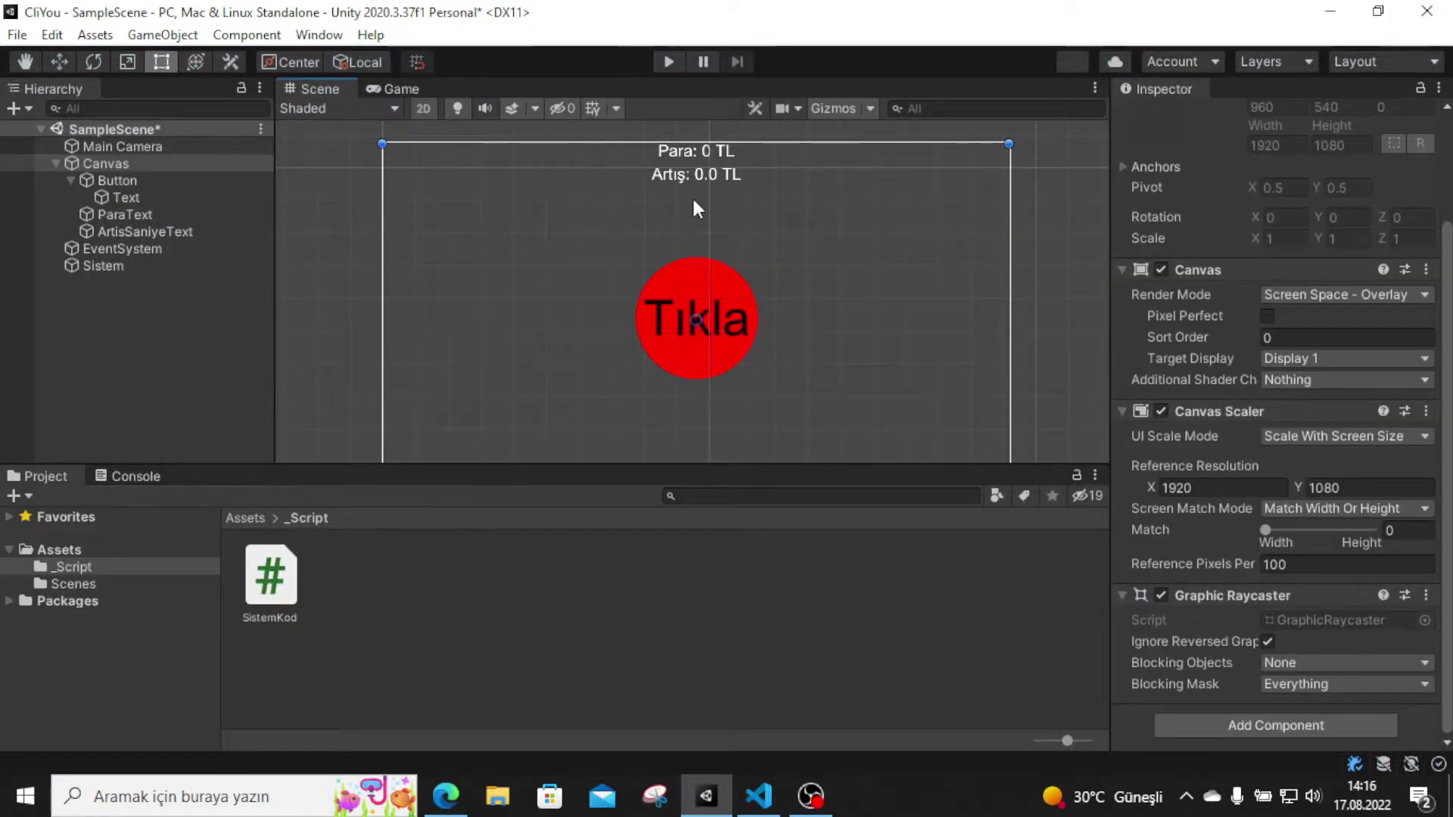
scroll(489, 246, down, 2)
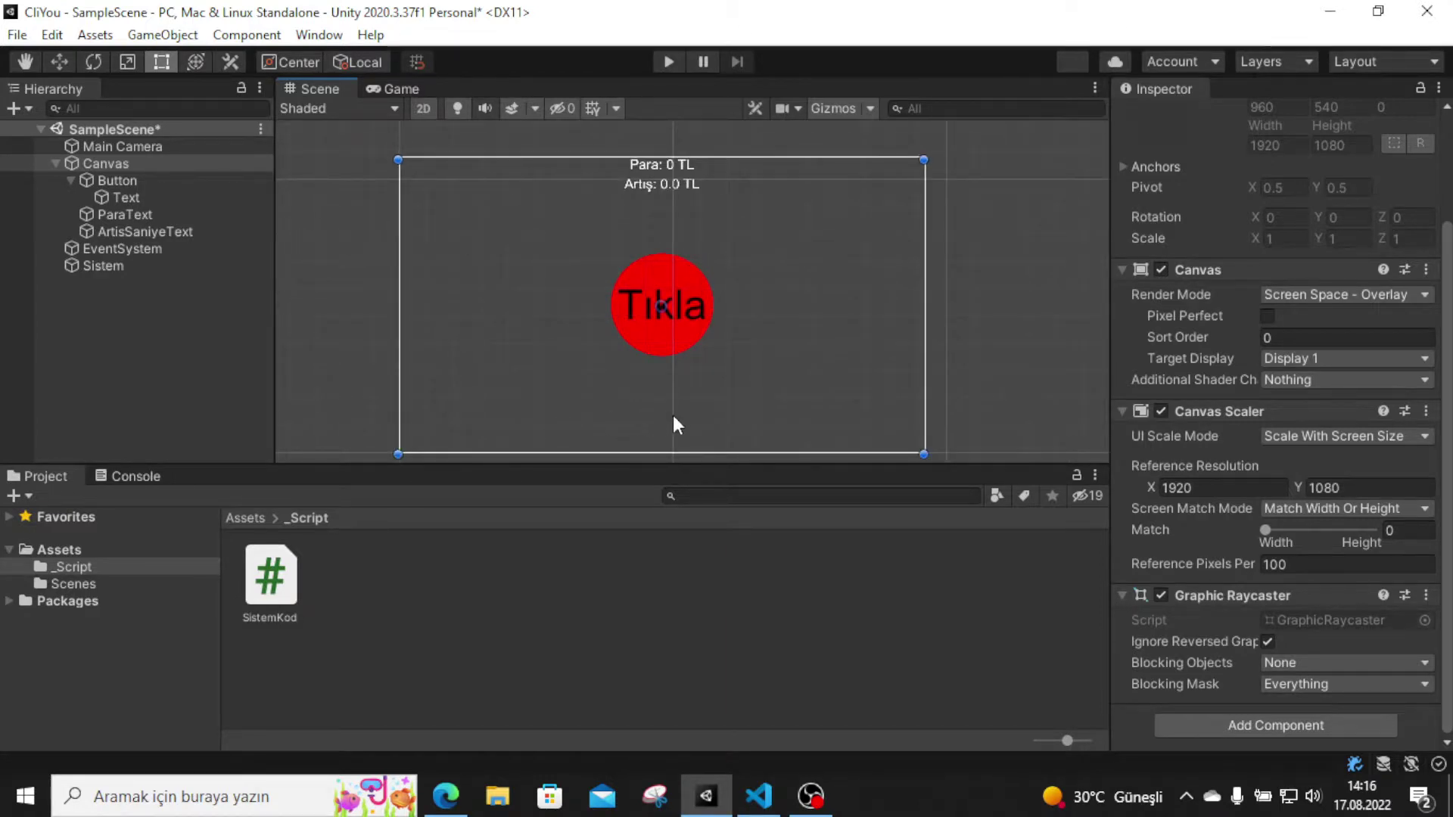
click(759, 796)
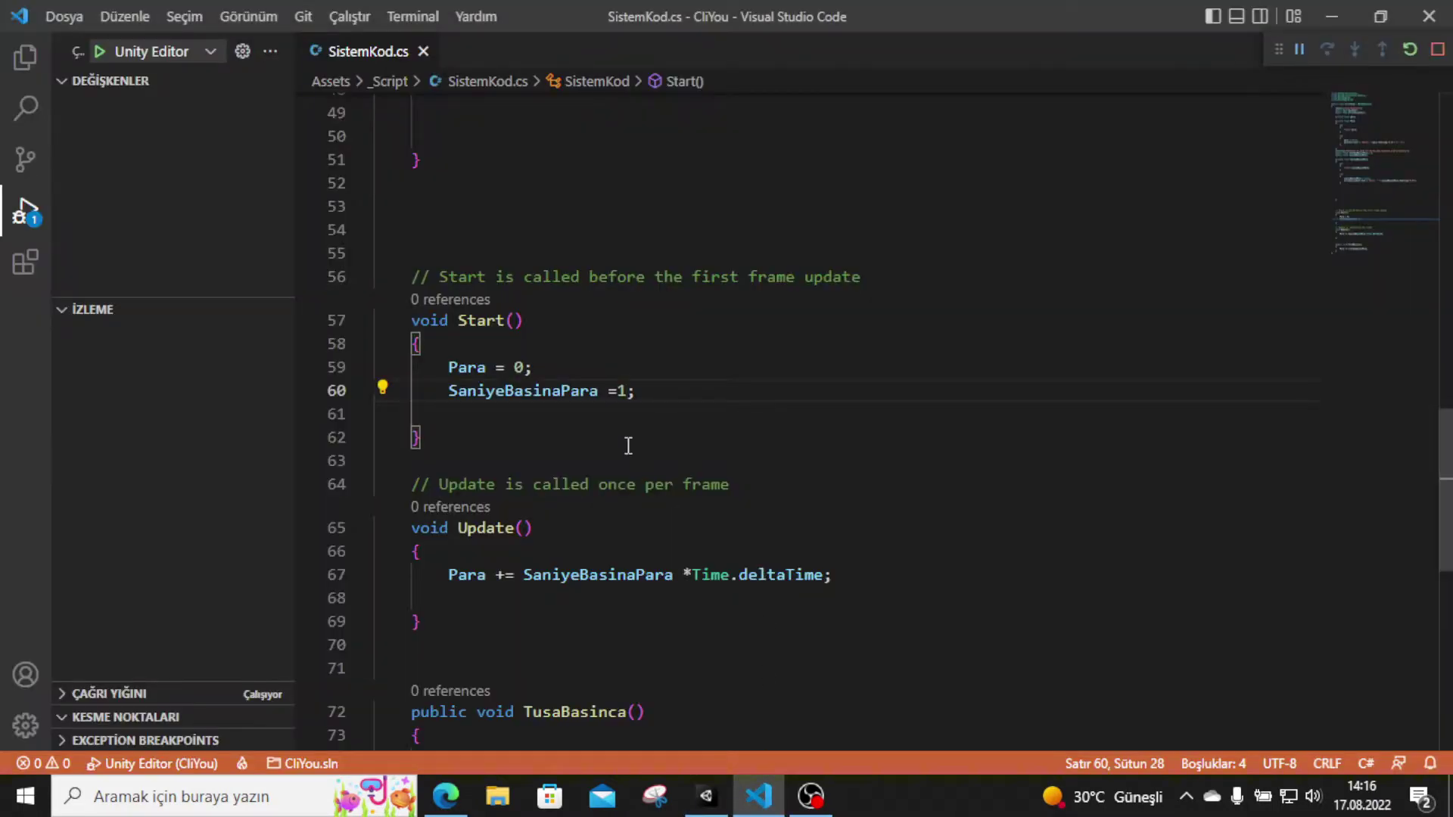
- Set SaniyeBasinaPara on line 60 back from 1 to 0 and save SistemKod.cs
key(BackSpace)
text(0)
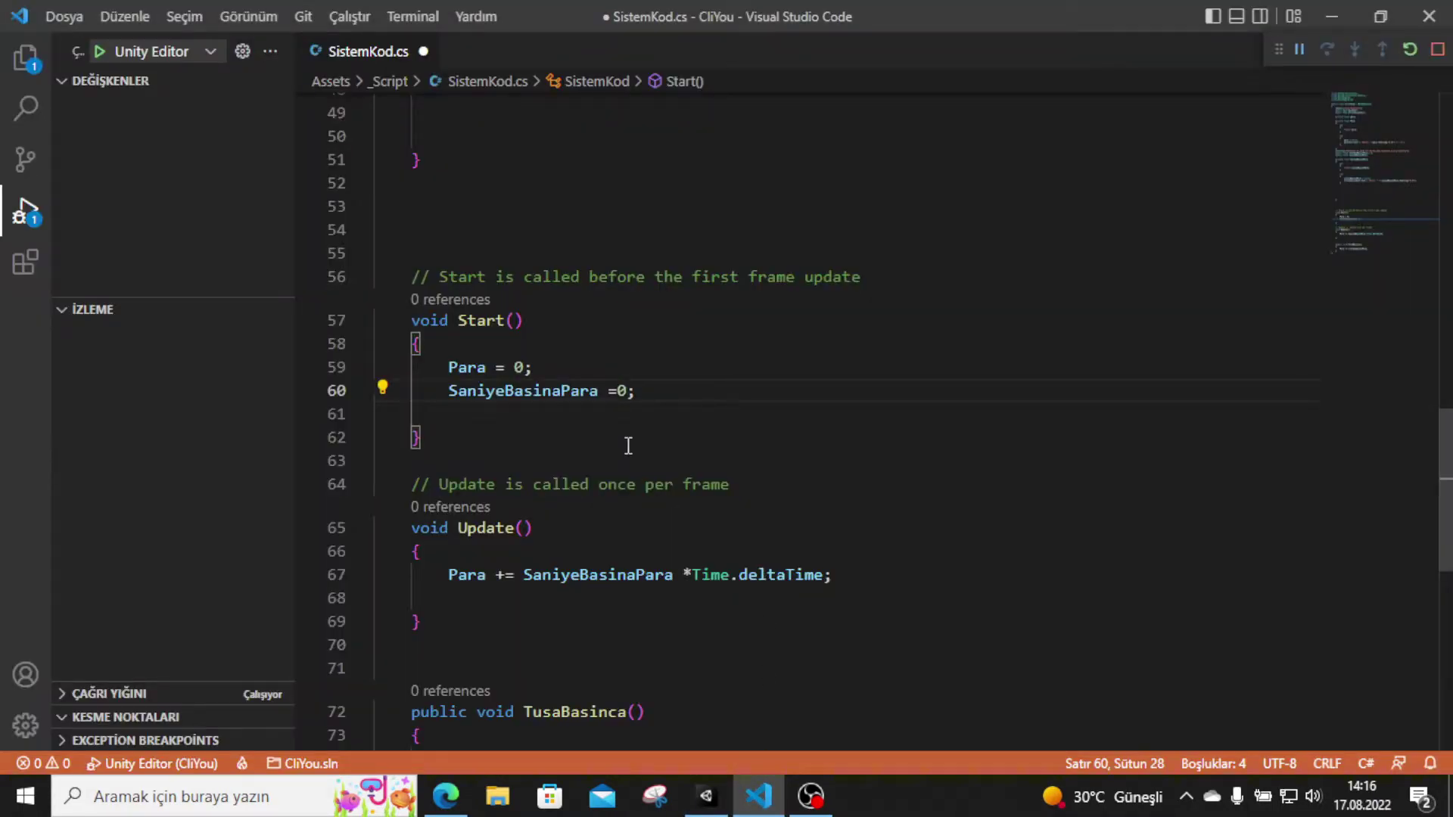
key(ctrl+s)
- Review SistemKod.cs by scrolling through it, then go back to Unity while scripts recompile
scroll(659, 449, up, 5)
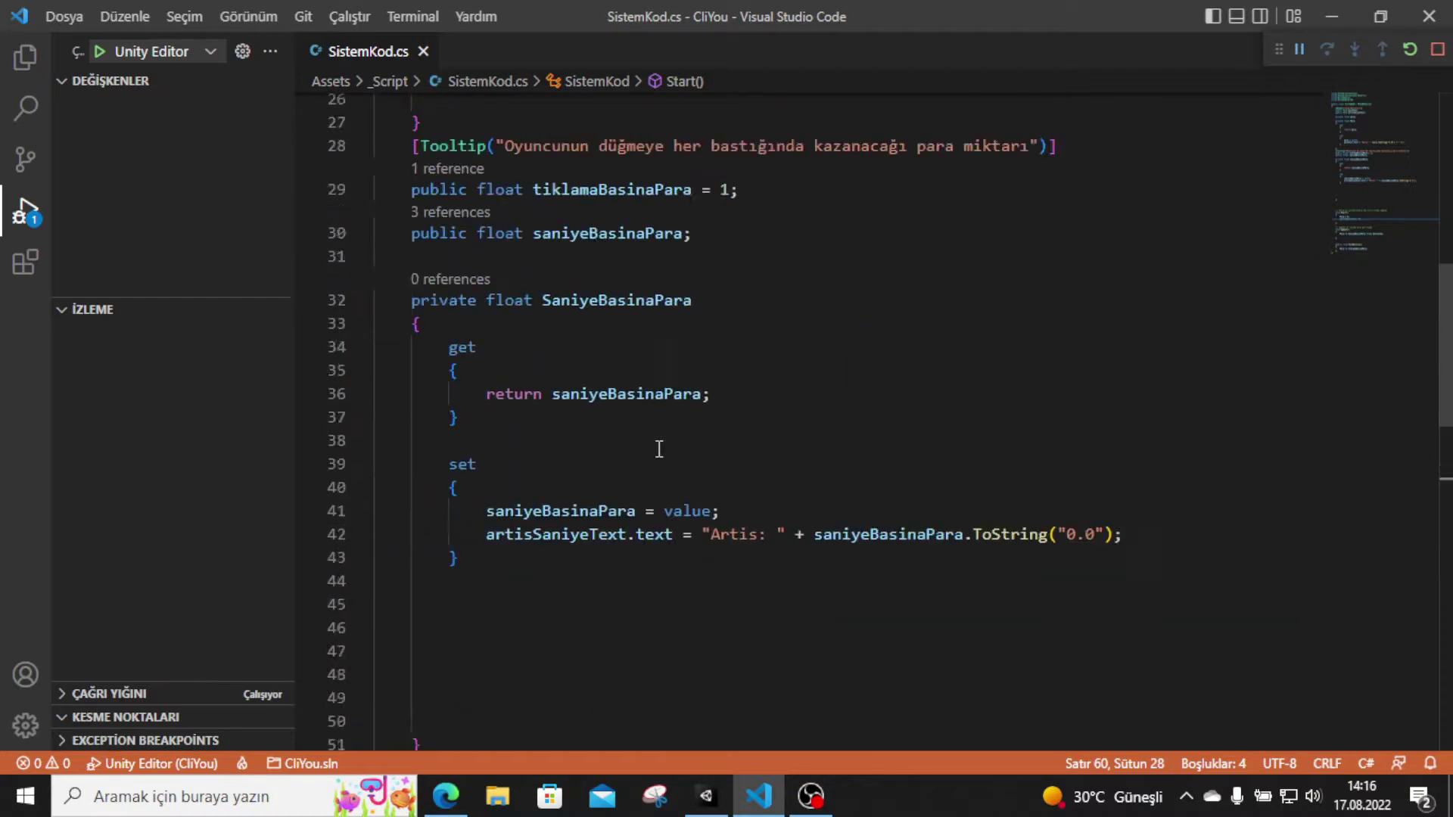
scroll(660, 448, up, 10)
scroll(668, 389, down, 2)
scroll(669, 390, down, 2)
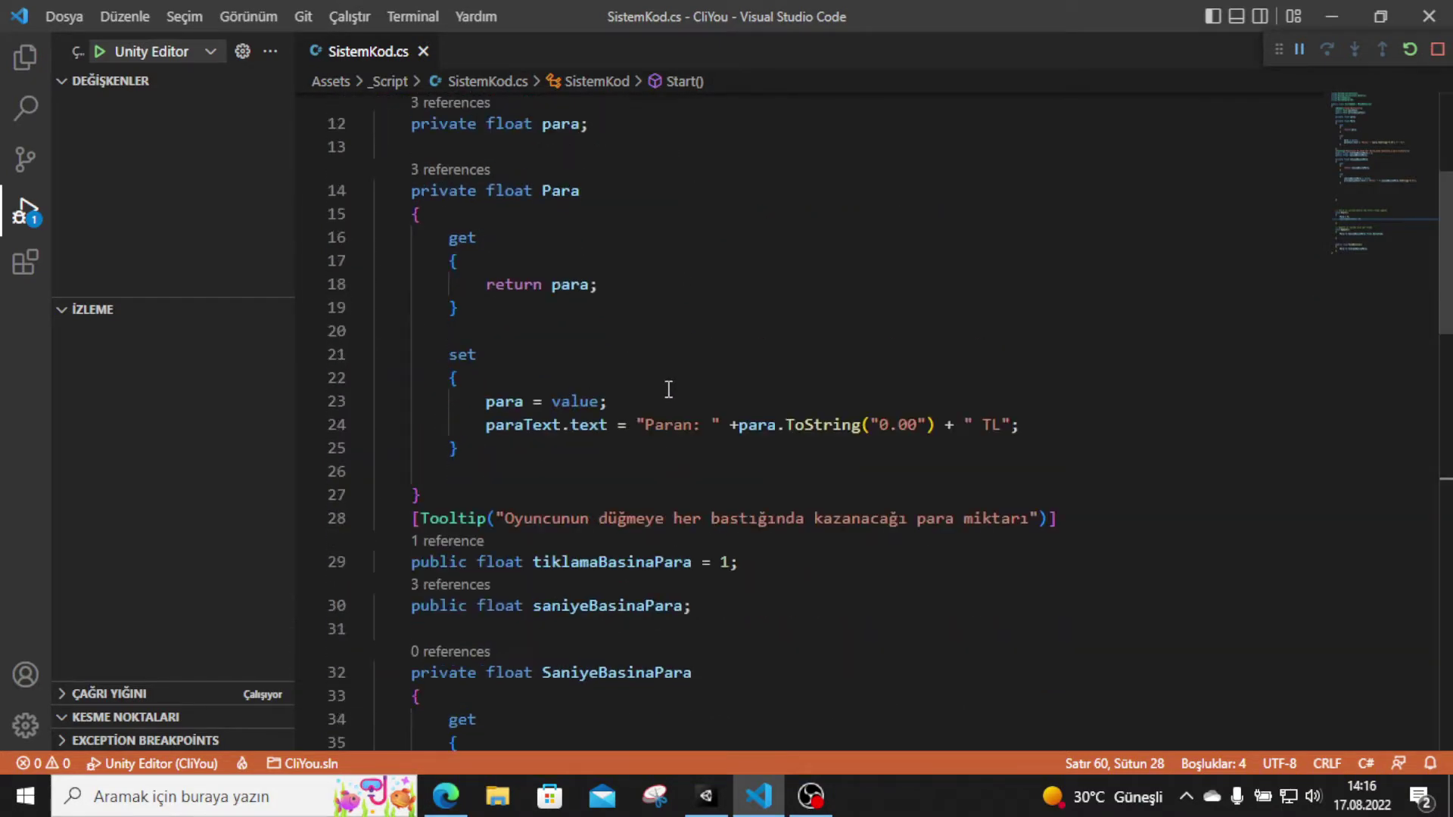
scroll(668, 390, down, 2)
scroll(668, 390, down, 2)
scroll(668, 390, down, 3)
scroll(668, 390, down, 3)
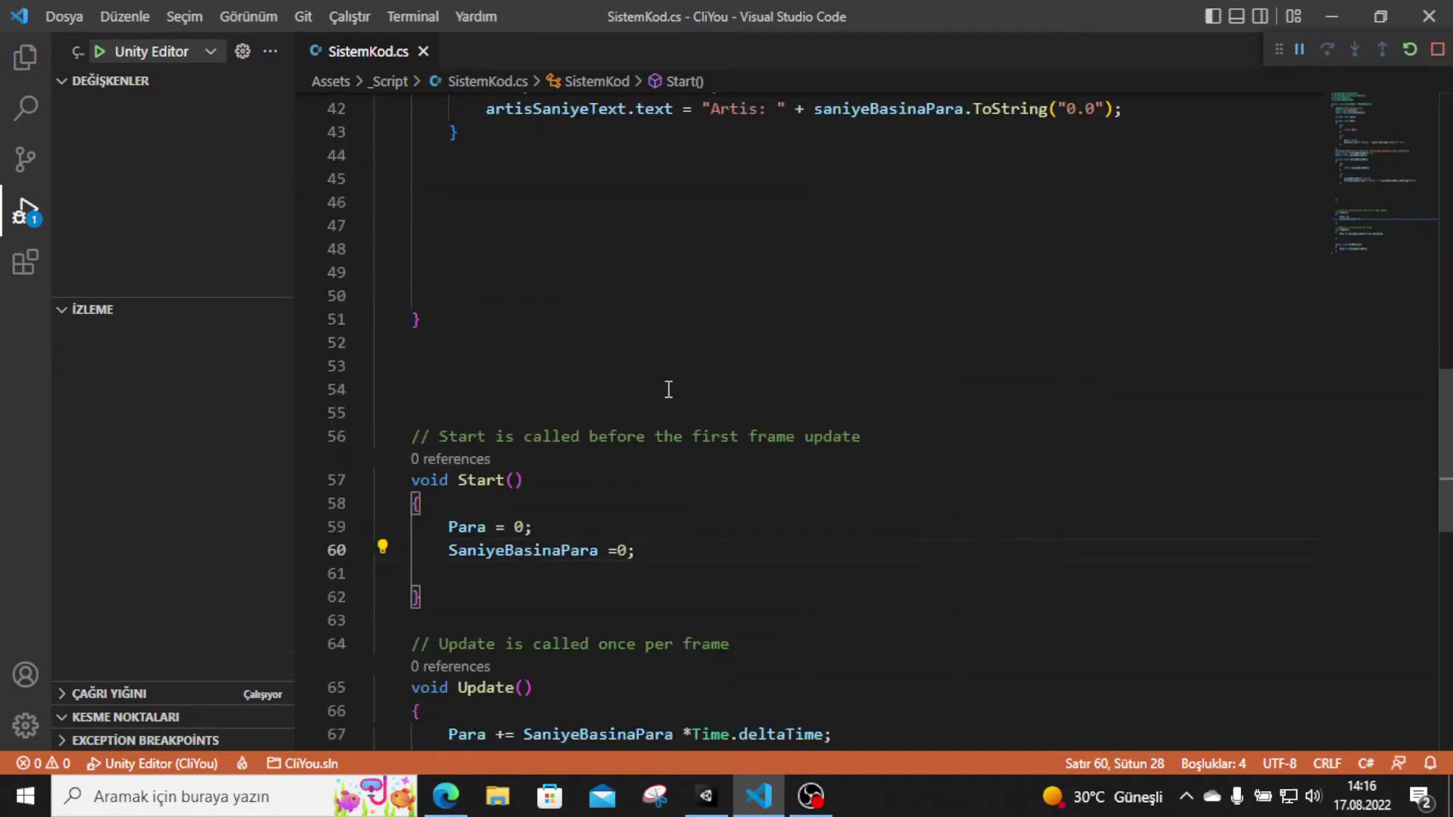
scroll(668, 390, down, 3)
scroll(669, 390, down, 3)
scroll(668, 389, up, 2)
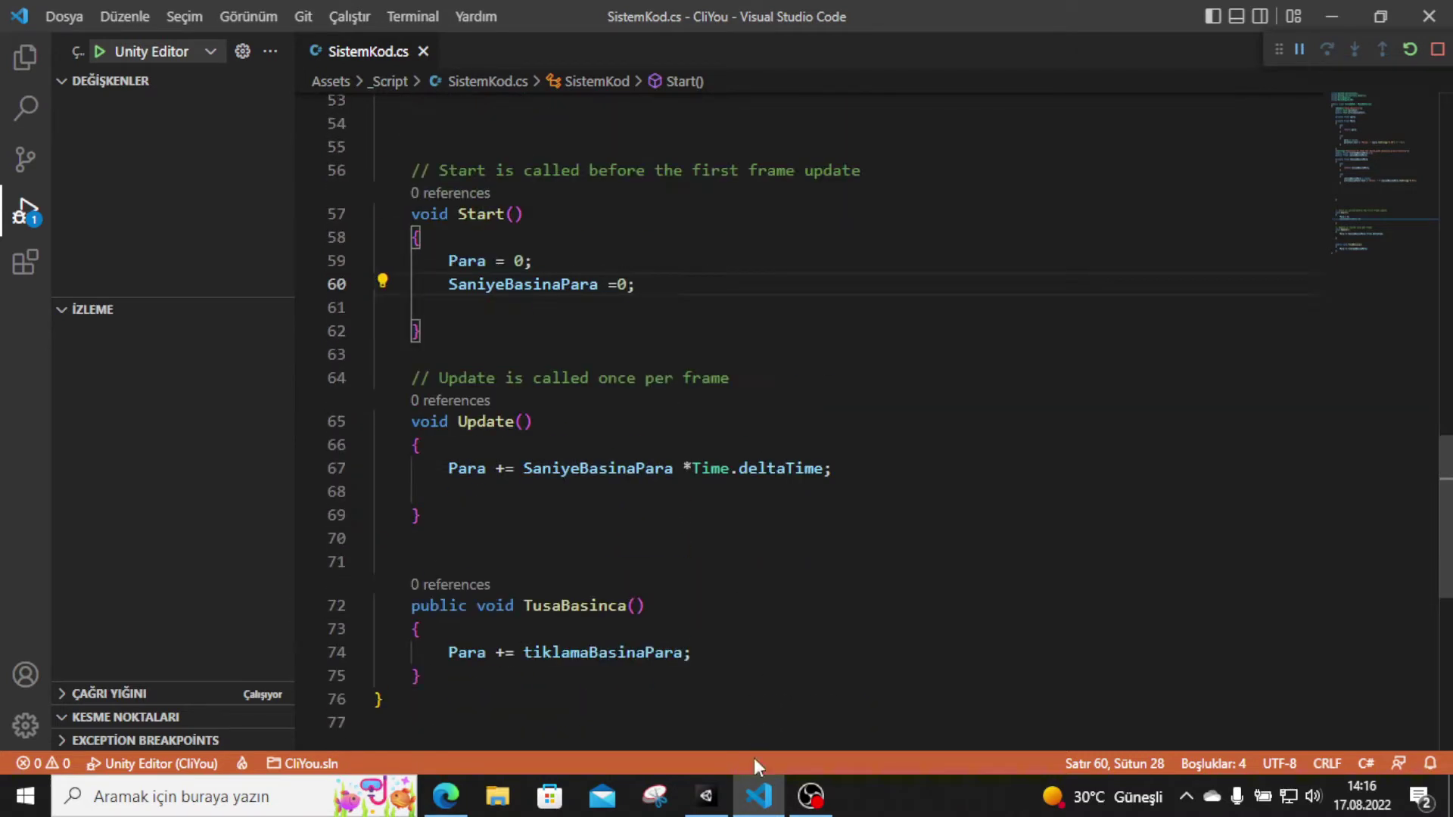
click(706, 796)
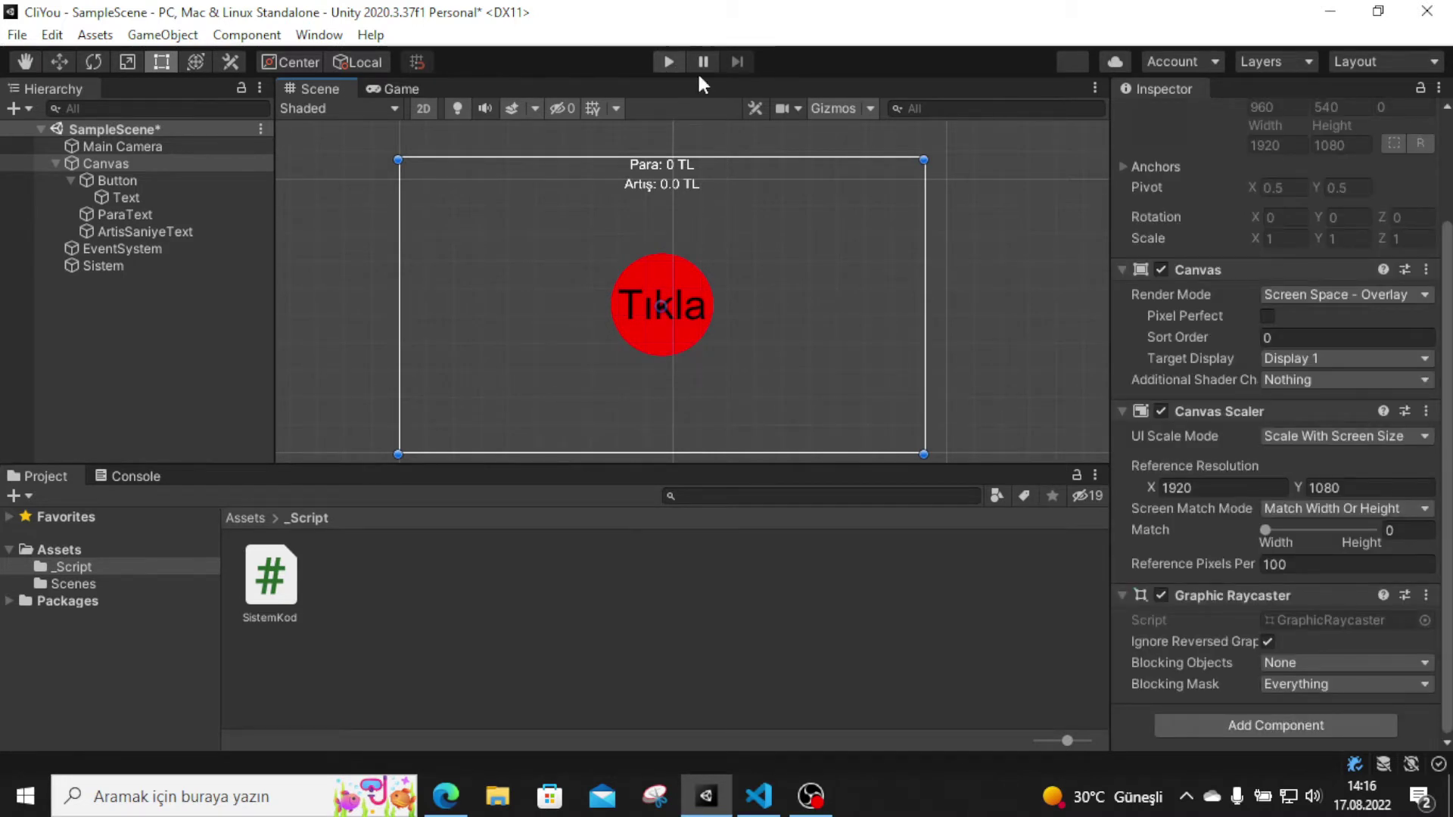
- Play-test with two Tıkla clicks raising Paran to 5,00 TL while Artis stays 0,0, then stop
click(667, 63)
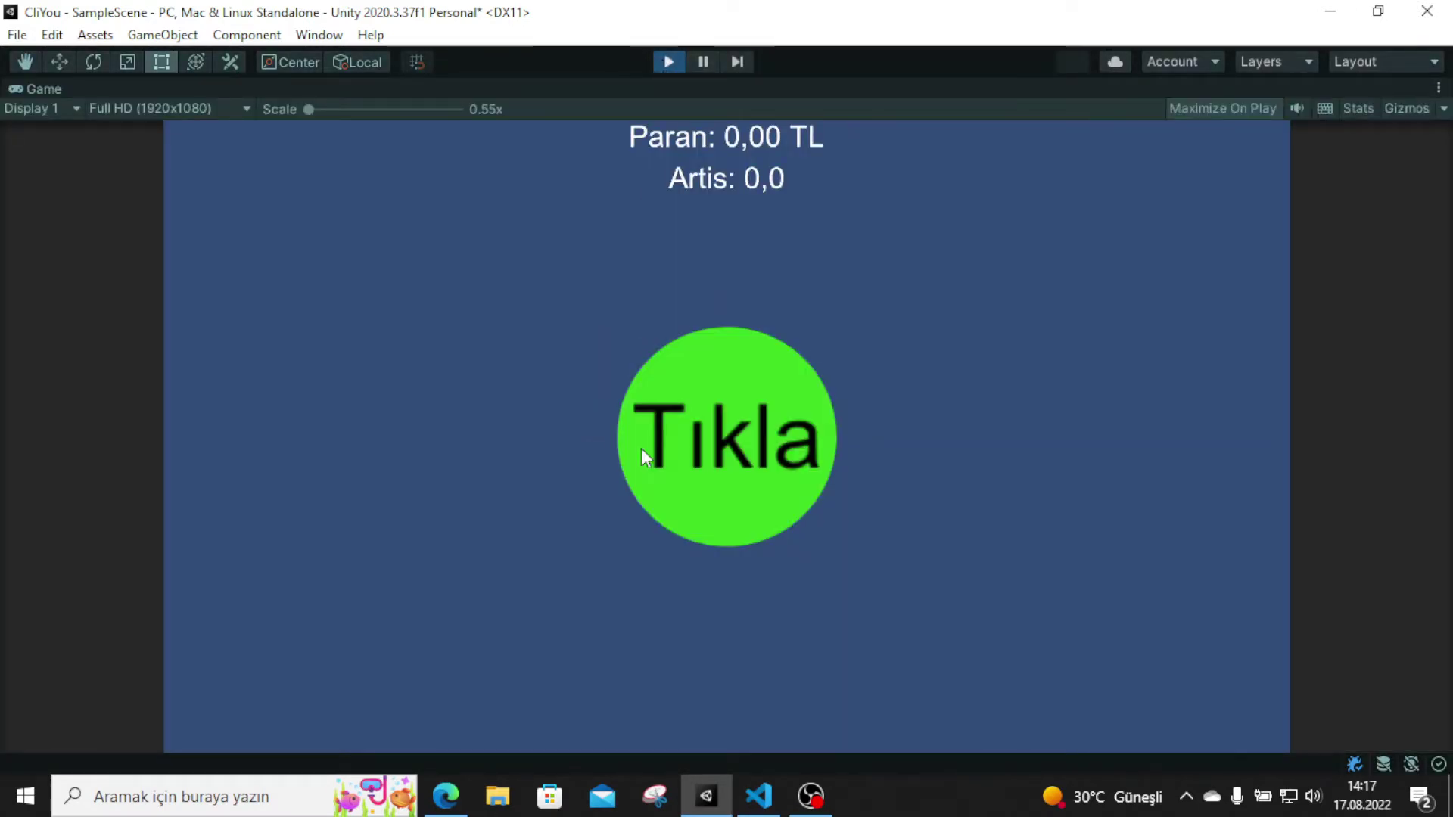
click(693, 465)
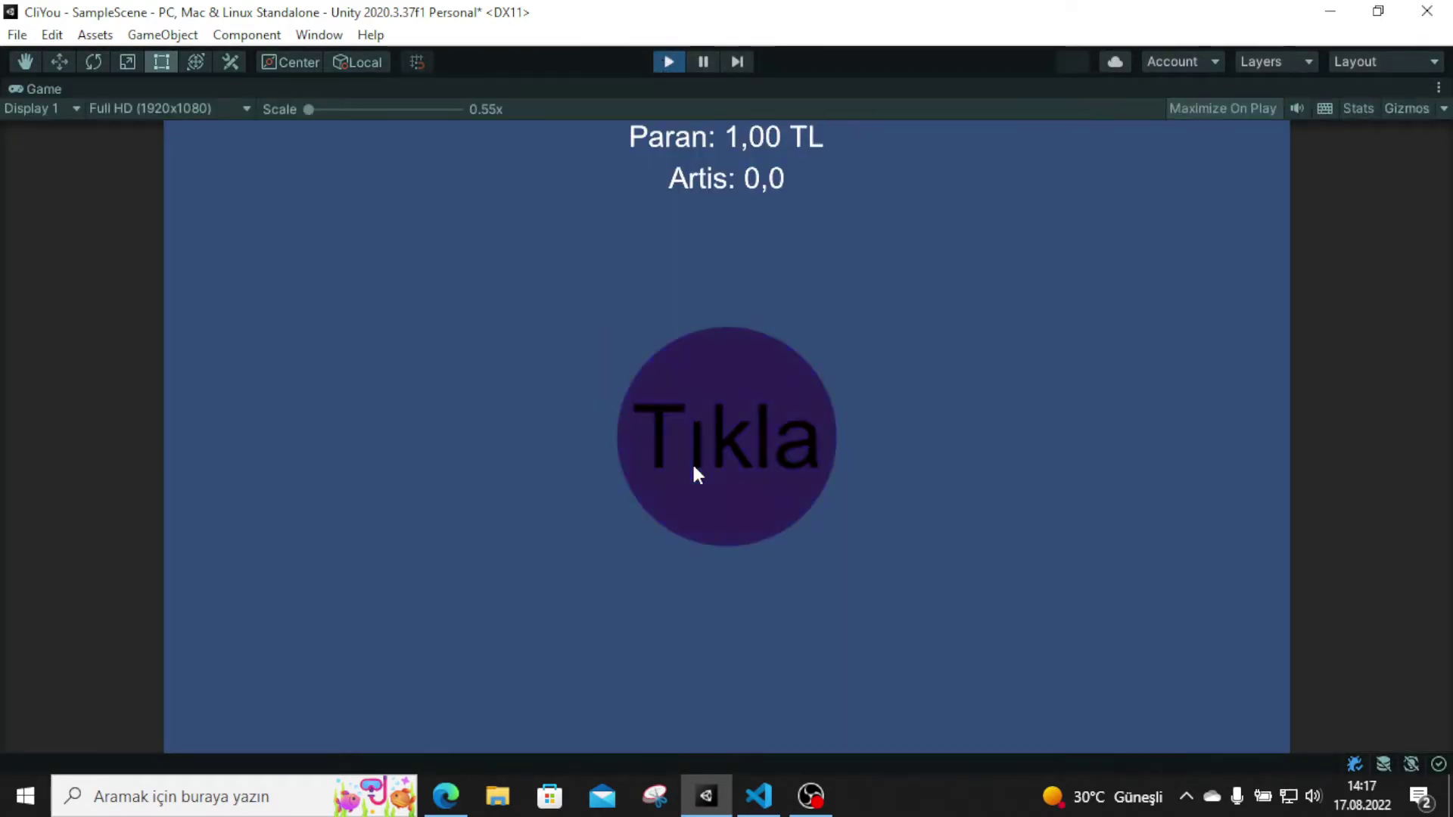
click(694, 468)
click(694, 469)
click(694, 469)
click(694, 469)
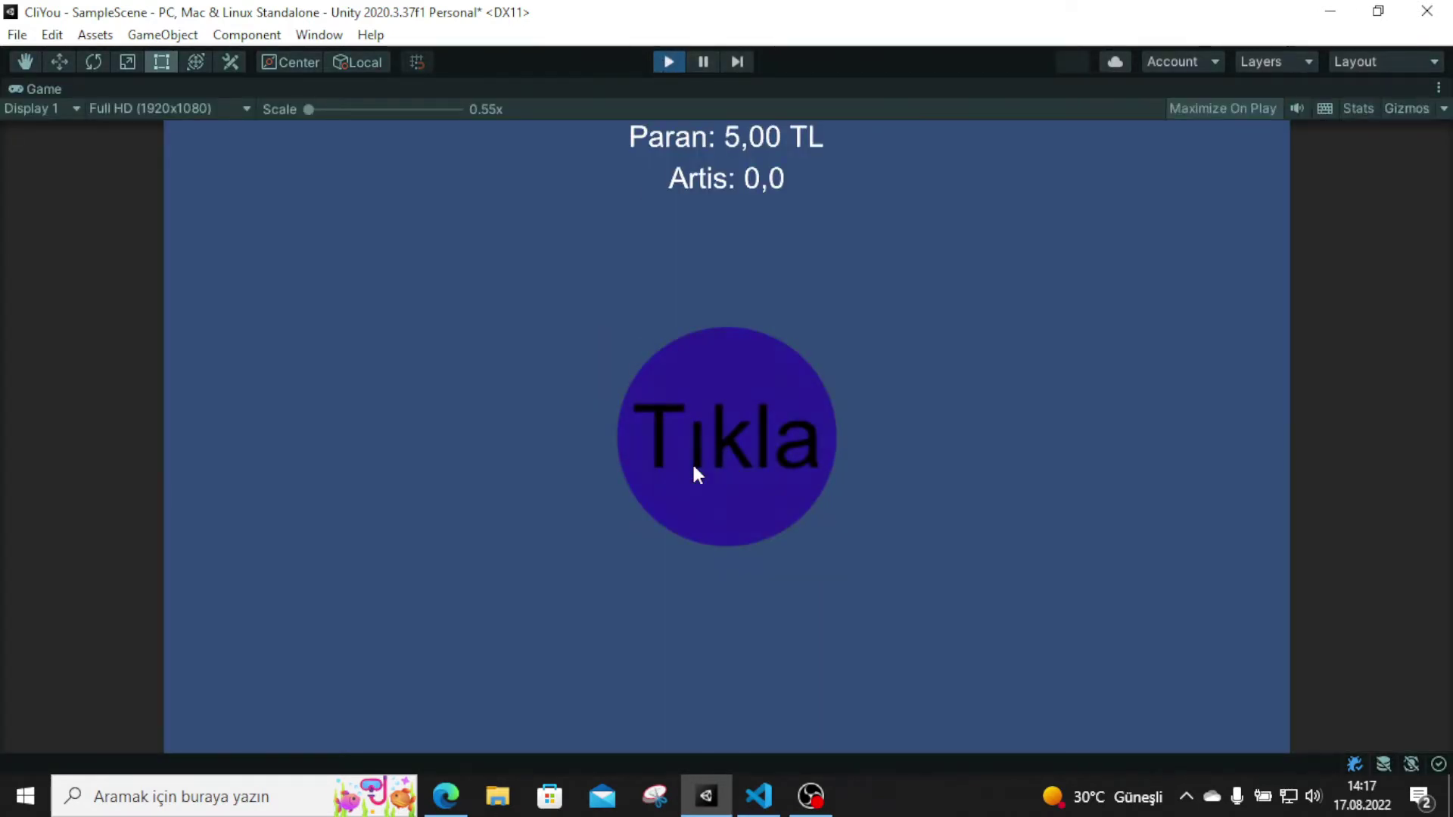
click(684, 63)
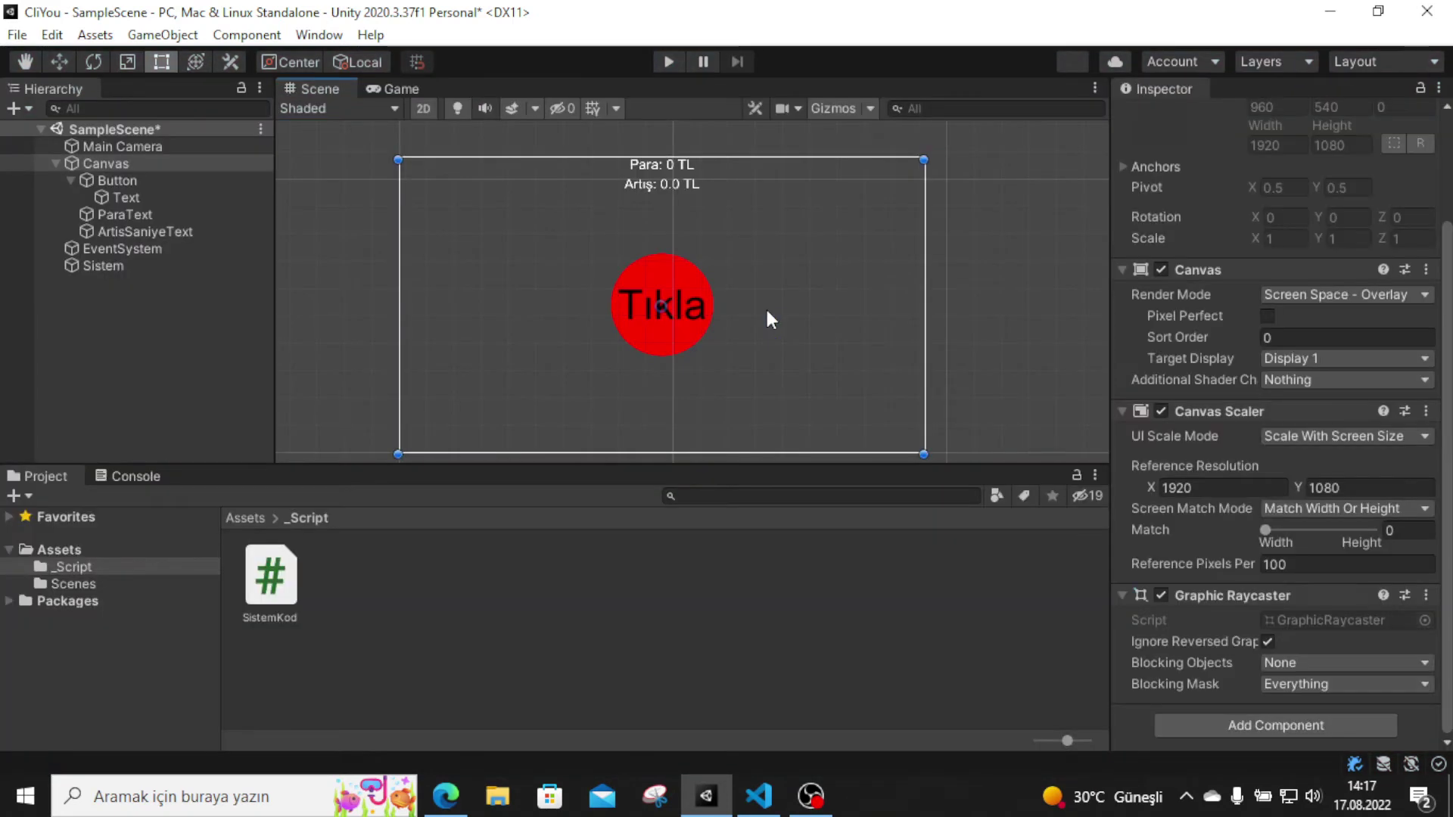